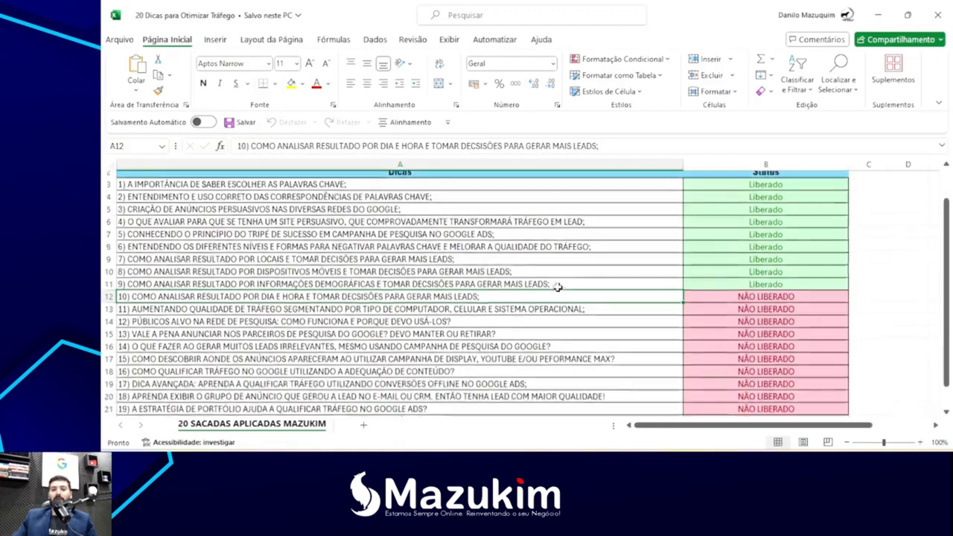
# Step: Review tips 1 to 9 one by one from the start of the Dicas list
pyautogui.scroll(3, 570, 297)
pyautogui.scroll(1, 571, 304)
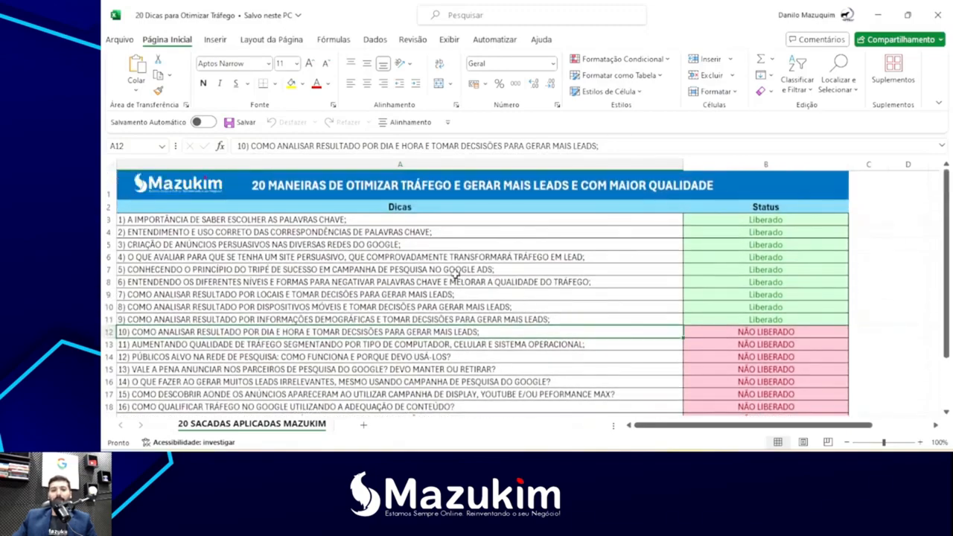
pyautogui.click(360, 222)
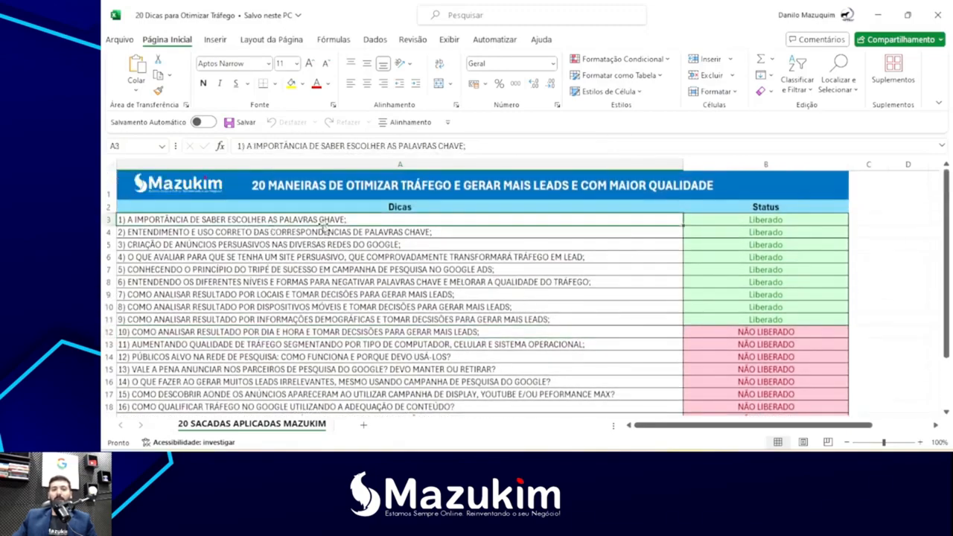
pyautogui.click(357, 235)
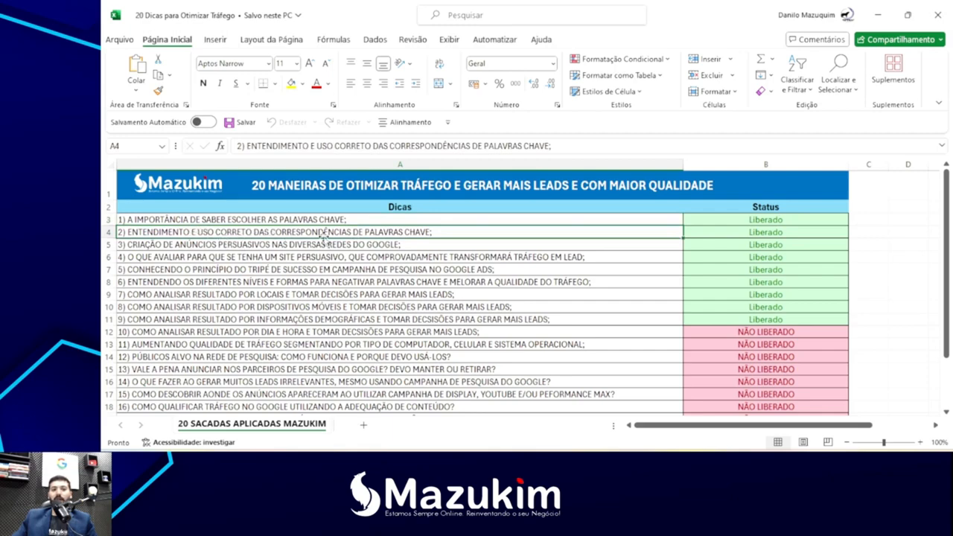
pyautogui.click(408, 244)
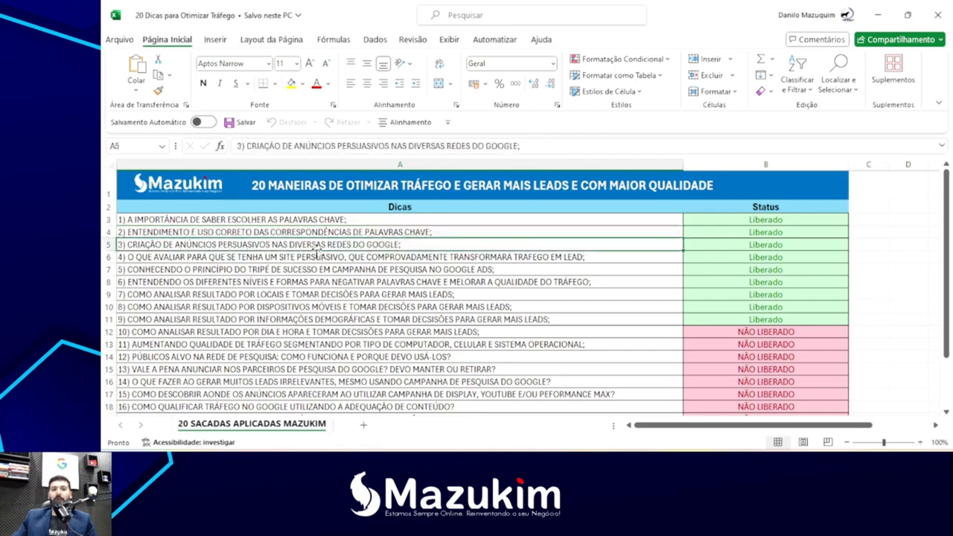
pyautogui.click(399, 253)
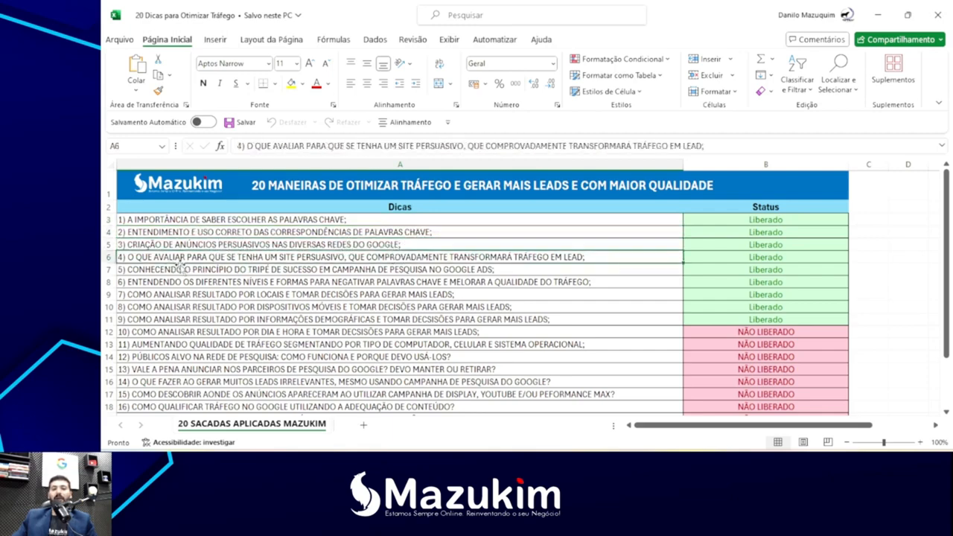
pyautogui.click(370, 271)
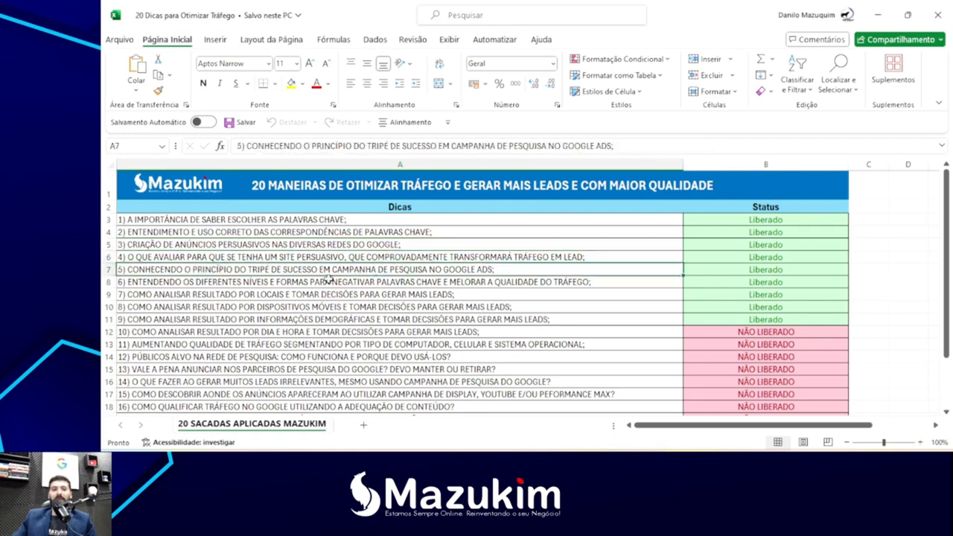
pyautogui.click(362, 281)
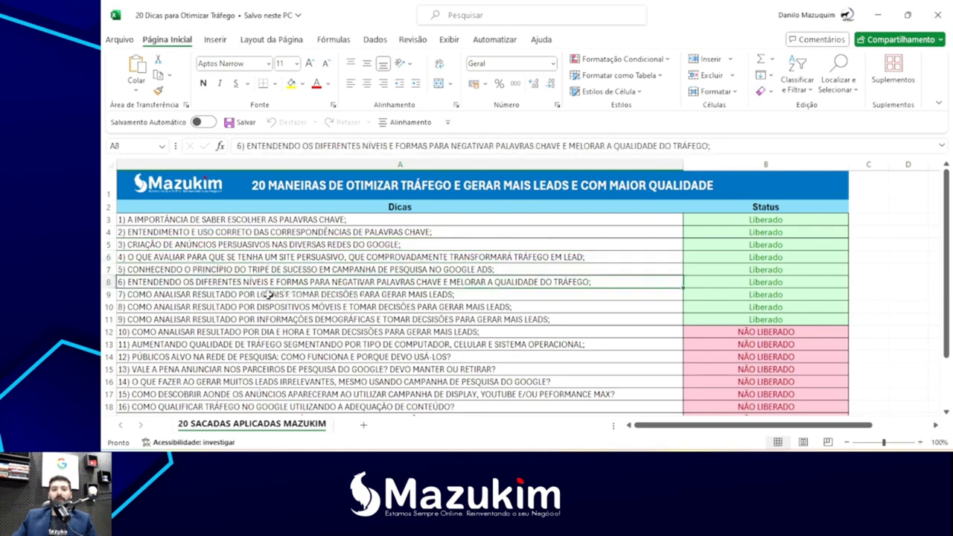
pyautogui.click(365, 294)
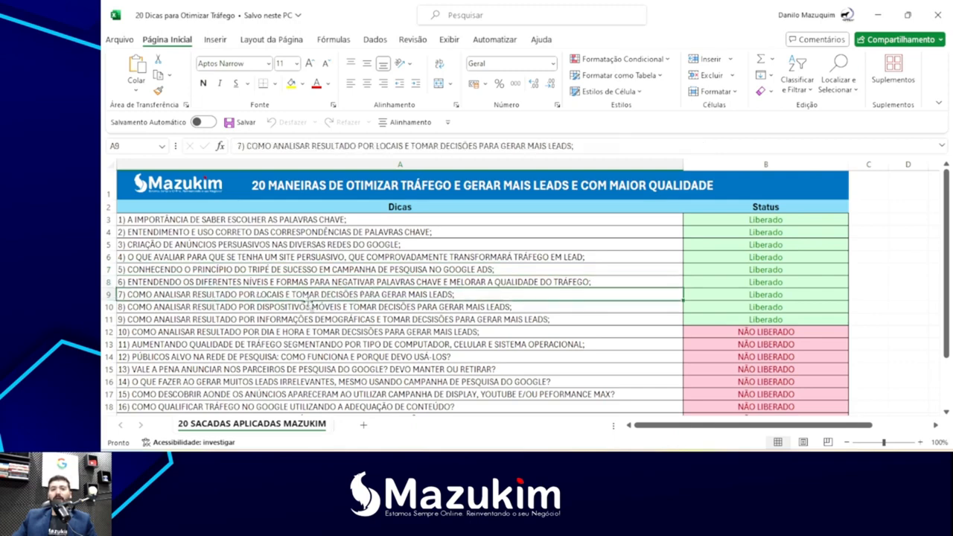
pyautogui.click(311, 307)
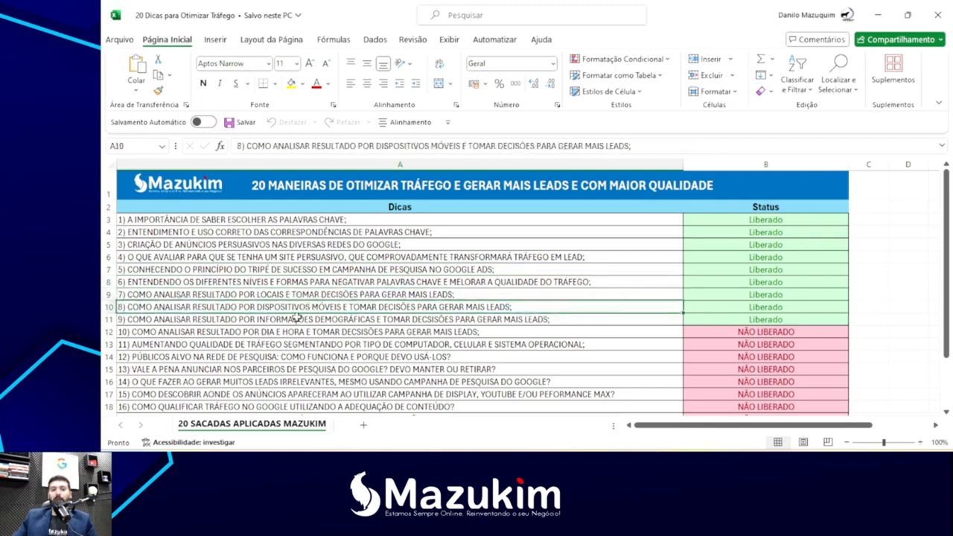
pyautogui.click(283, 320)
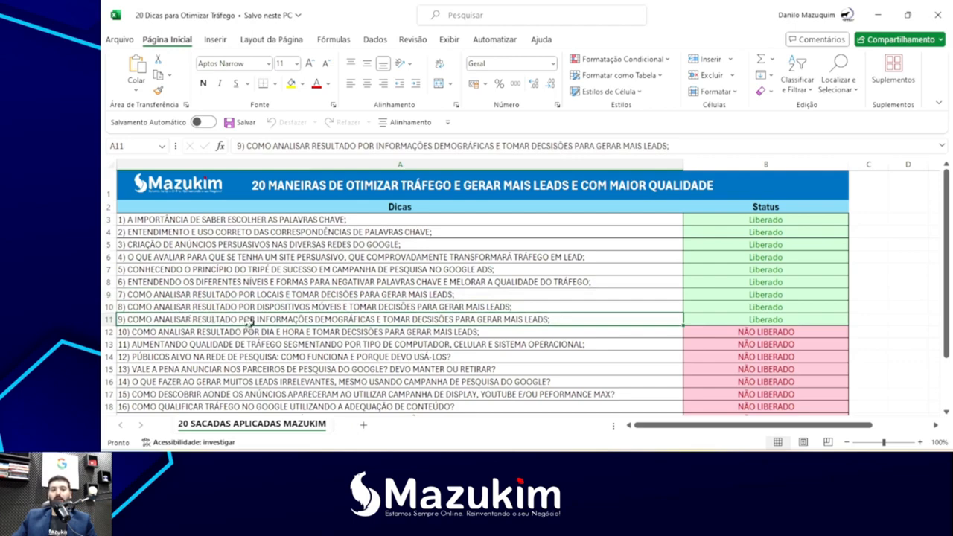
# Step: Set the status of tip 10, on analysing results by day and hour, to Liberado in cell B12
pyautogui.click(340, 334)
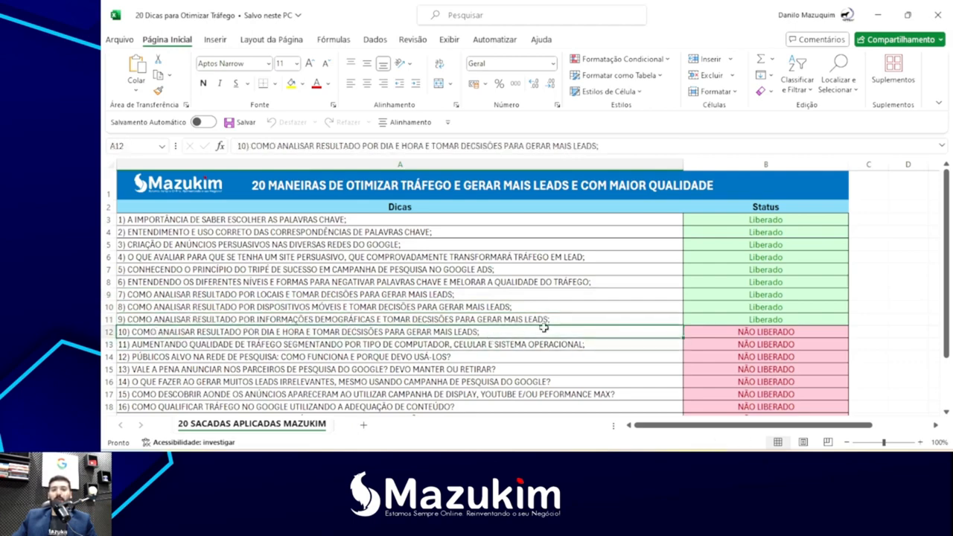
pyautogui.click(747, 332)
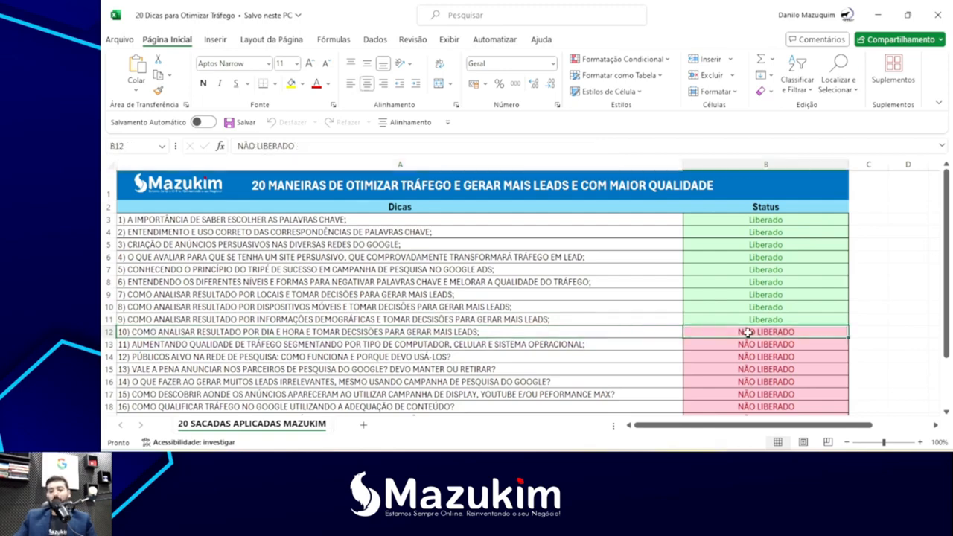
pyautogui.write('Liberado')
pyautogui.press('Return')
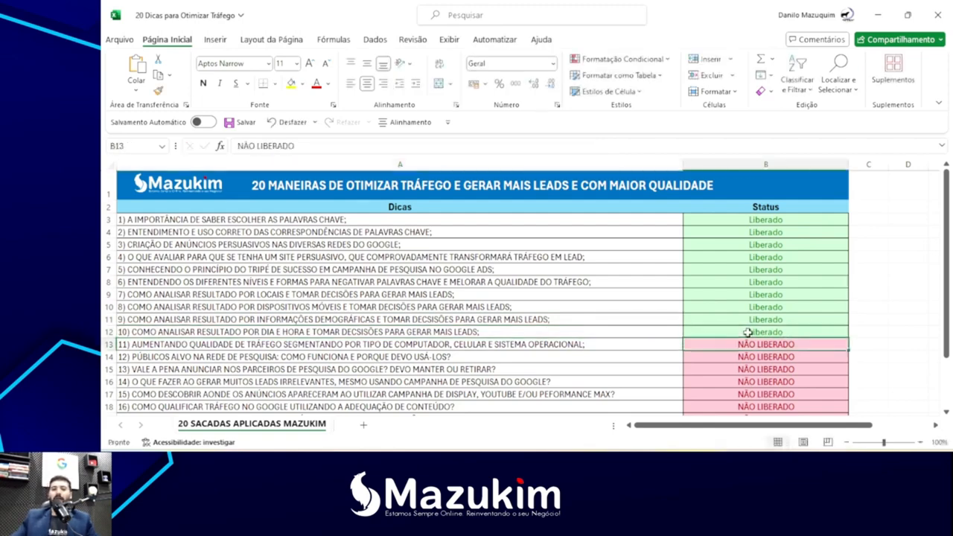
# Step: Examine the rest of the list through tip 20, comparing the released tips with the NÃO LIBERADO statuses of tips 11 to 20
pyautogui.click(629, 333)
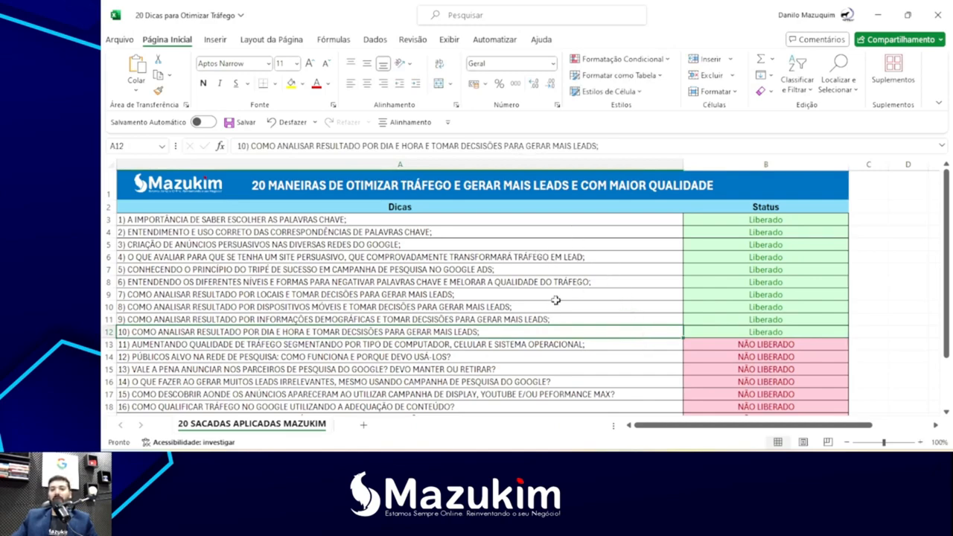
pyautogui.scroll(-3, 581, 276)
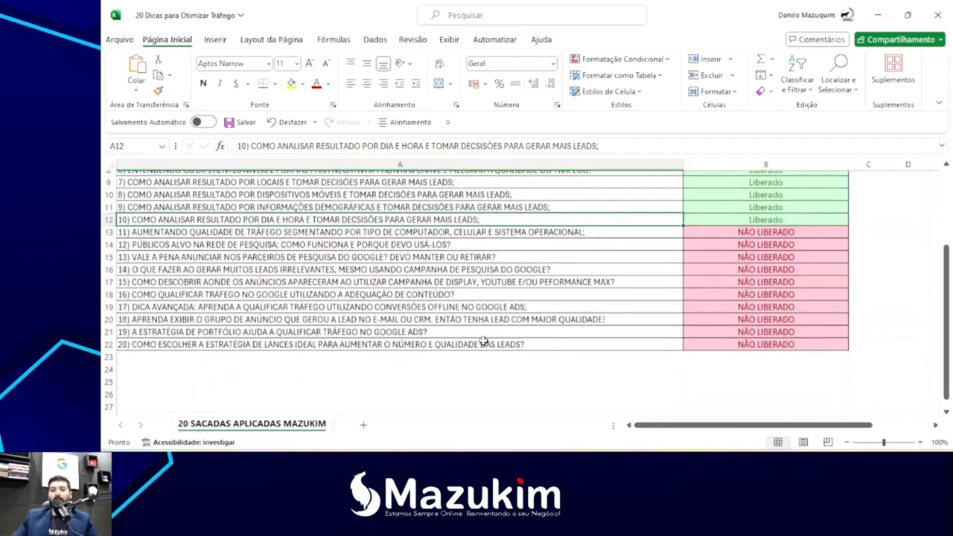
pyautogui.click(480, 343)
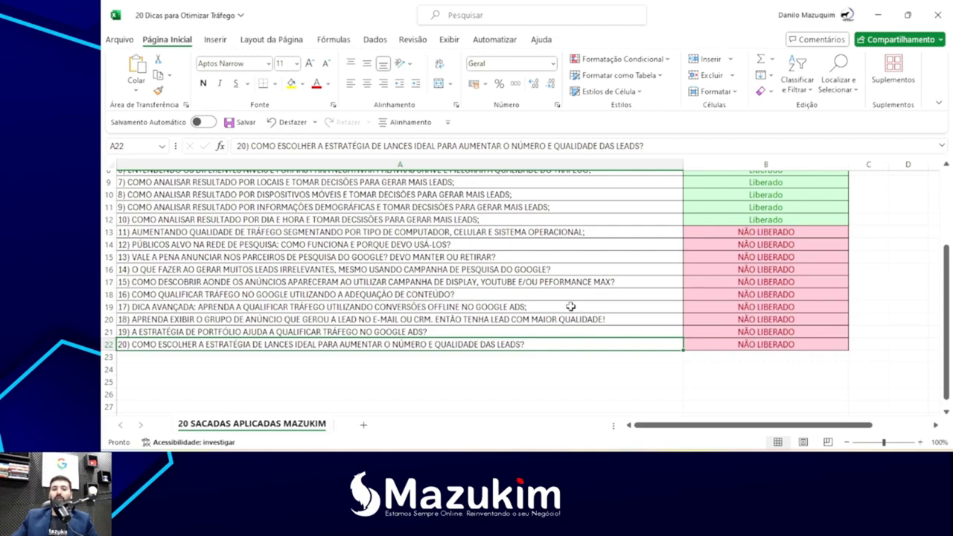
pyautogui.scroll(1, 570, 306)
pyautogui.scroll(1, 570, 304)
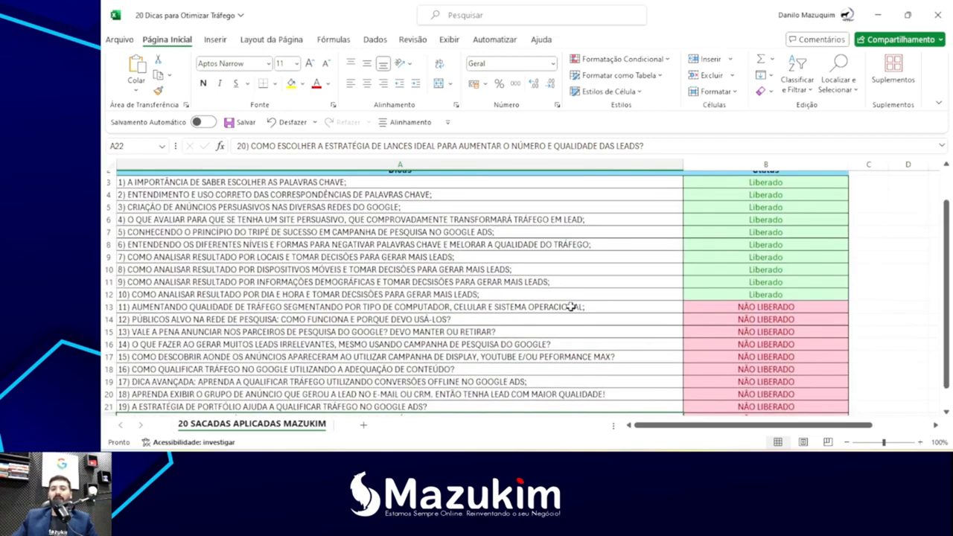
pyautogui.scroll(-1, 724, 284)
pyautogui.click(750, 257)
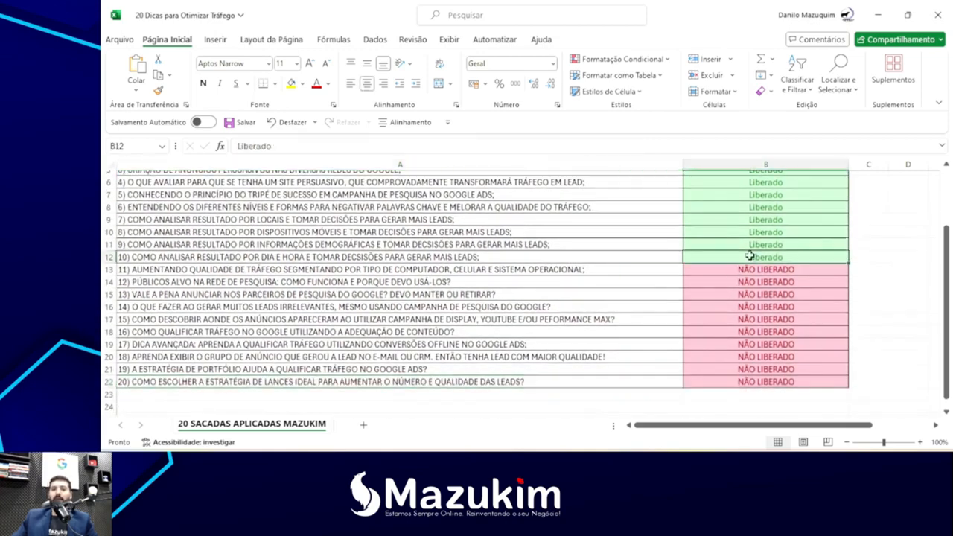
pyautogui.scroll(1, 740, 266)
pyautogui.scroll(1, 741, 269)
pyautogui.scroll(-2, 746, 276)
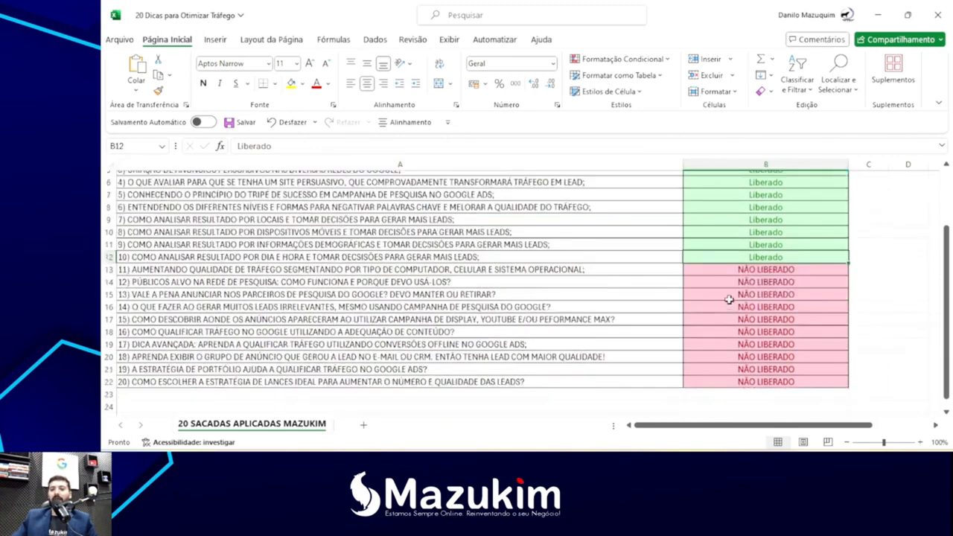
pyautogui.click(715, 271)
pyautogui.moveTo(715, 275); pyautogui.dragTo(717, 380)
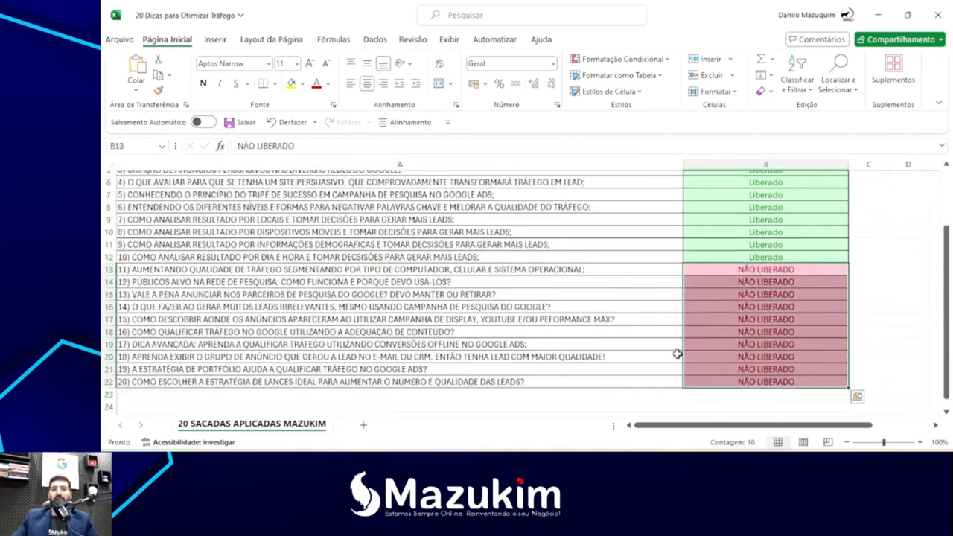
pyautogui.click(585, 272)
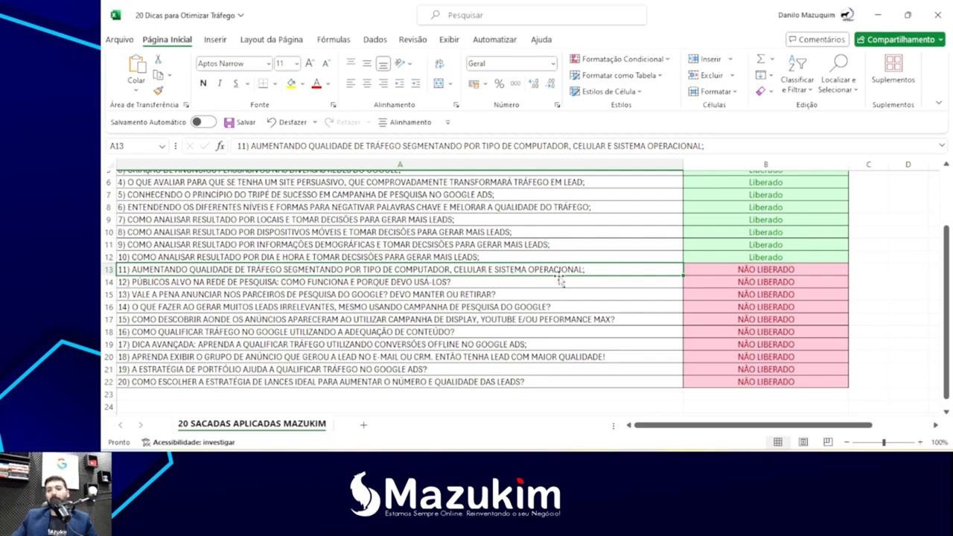
pyautogui.click(421, 258)
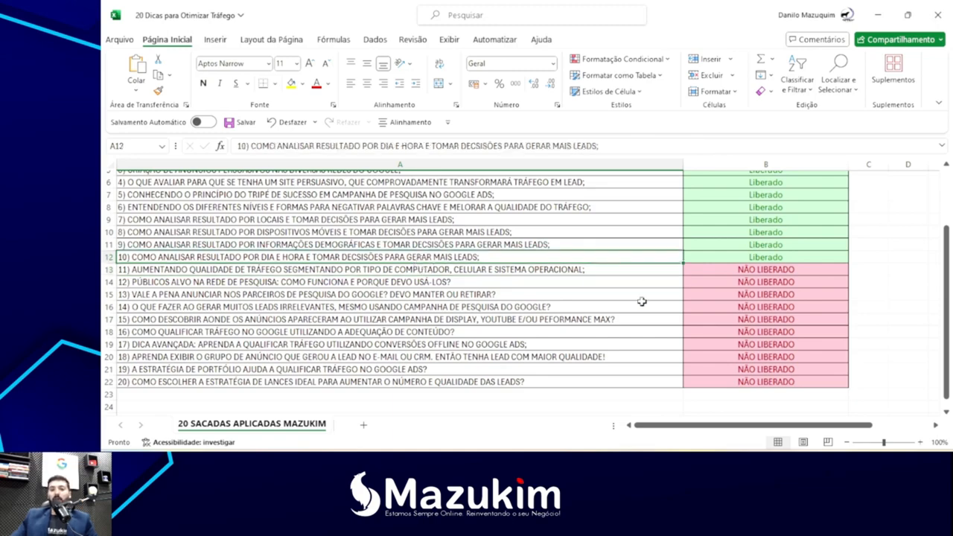
# Step: Switch to Google Ads in the browser and open the RP - Assessoria de Marketing Digital campaign from the campaigns list
pyautogui.click(637, 427)
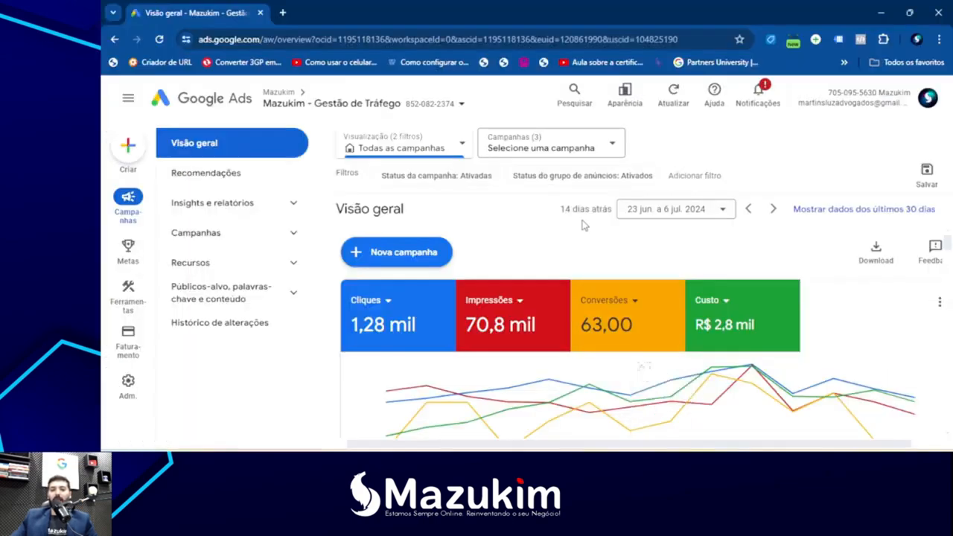
pyautogui.click(275, 237)
pyautogui.click(250, 269)
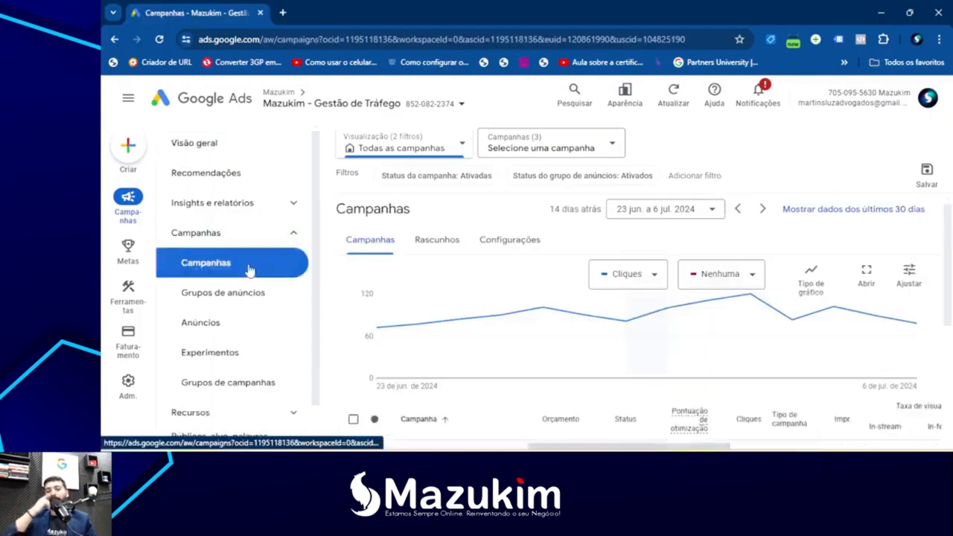
pyautogui.scroll(-3, 521, 316)
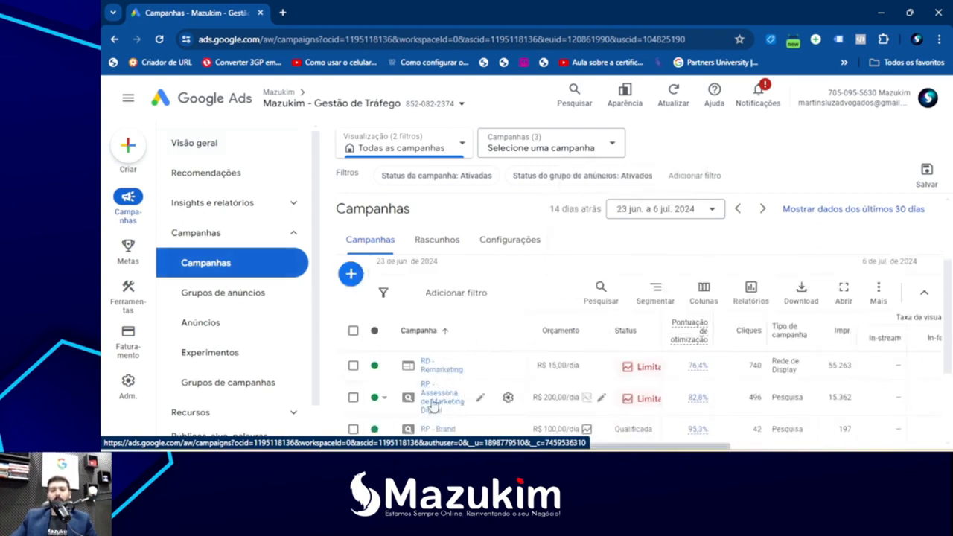
pyautogui.scroll(-1, 472, 401)
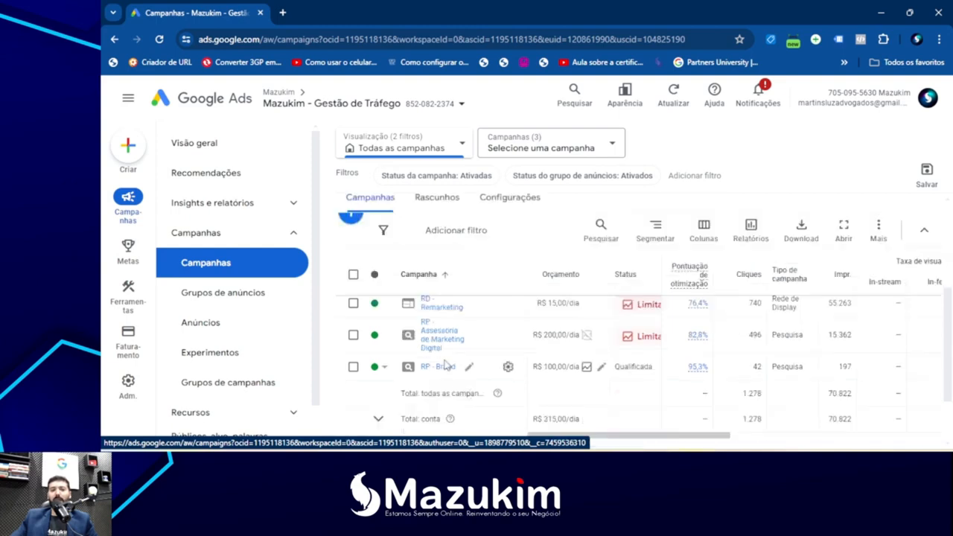
pyautogui.scroll(1, 444, 372)
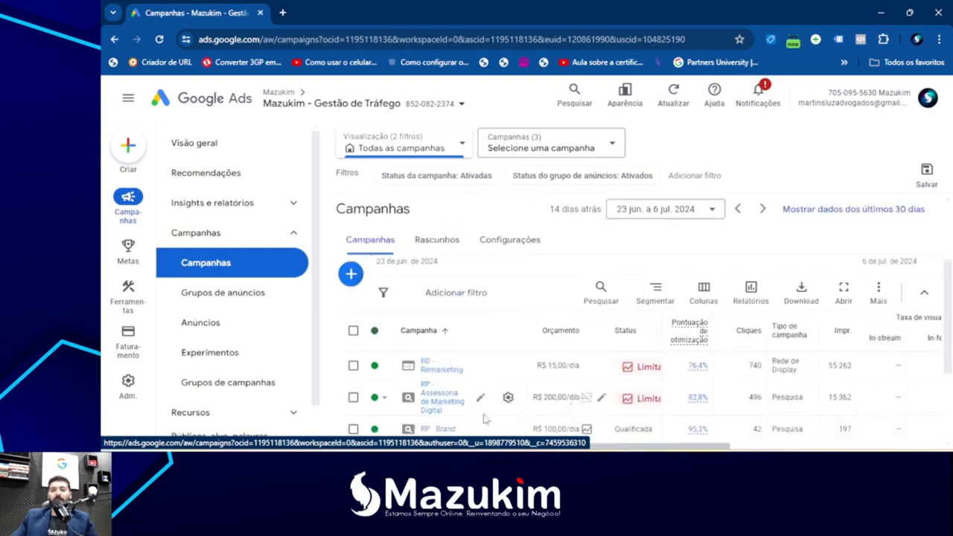
pyautogui.click(440, 404)
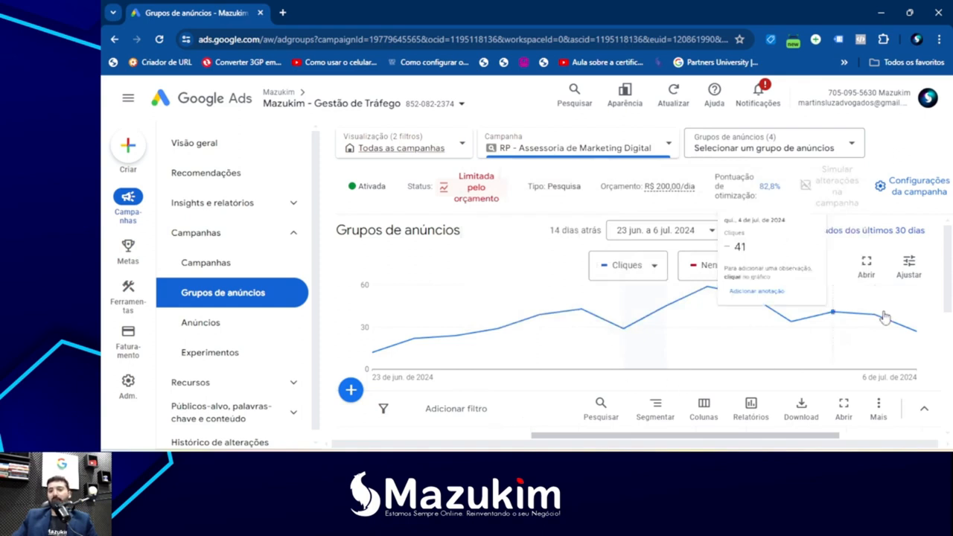
# Step: Apply a custom date range from 6 May 2024 to 6 July 2024 to the campaign's ad groups report
pyautogui.moveTo(951, 261); pyautogui.dragTo(948, 325)
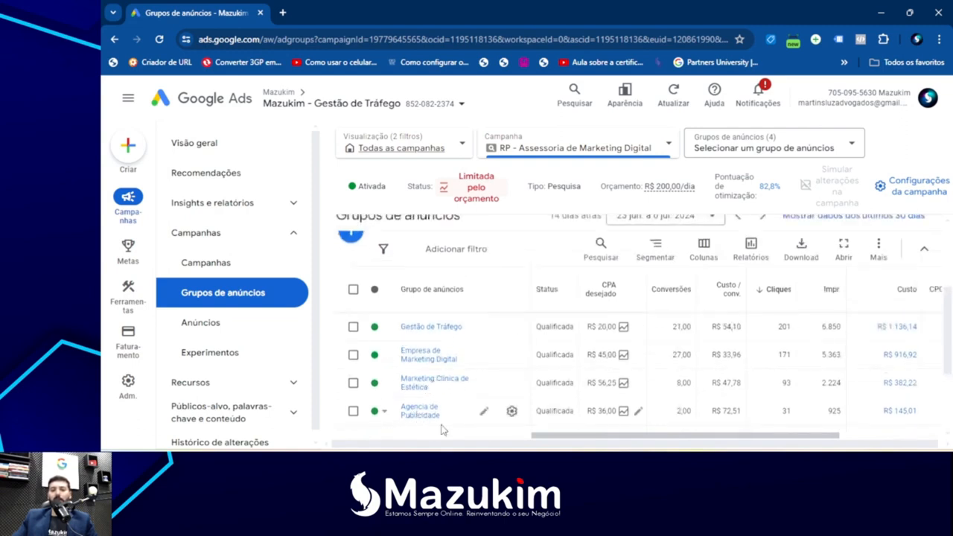
pyautogui.scroll(1, 617, 358)
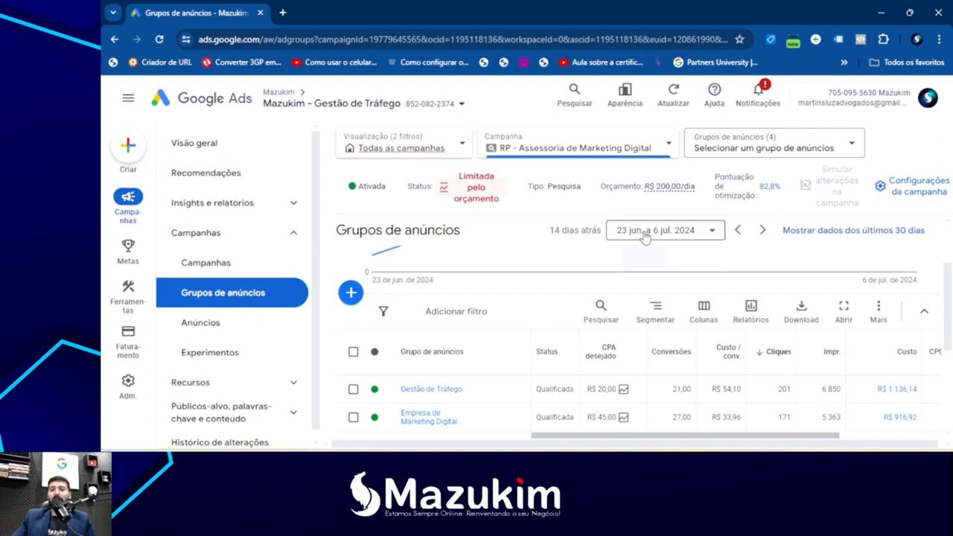
pyautogui.click(641, 233)
pyautogui.click(749, 244)
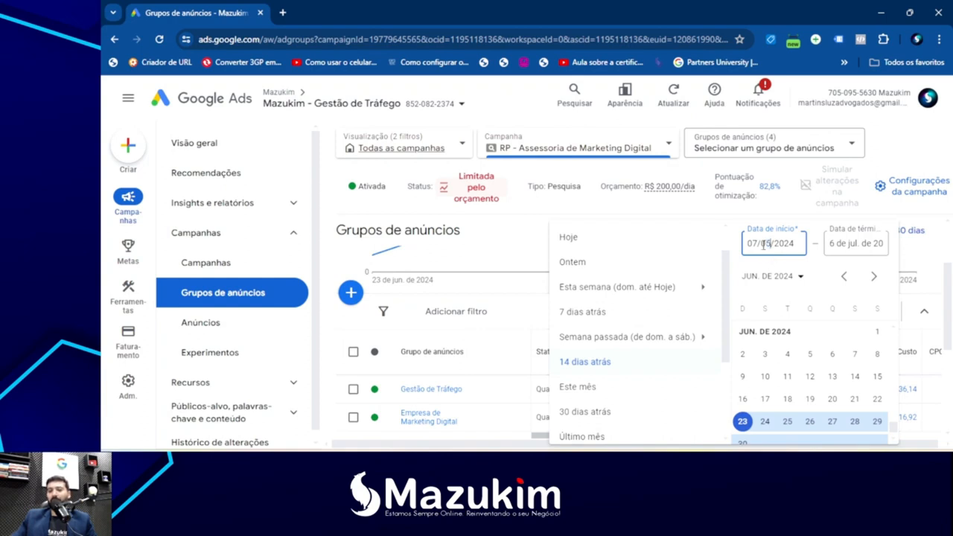
pyautogui.click(856, 249)
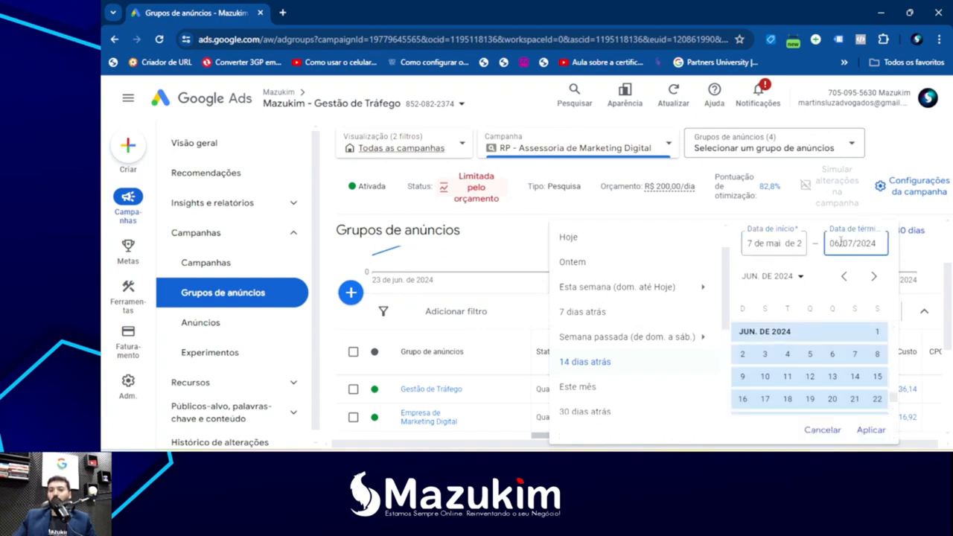
pyautogui.click(753, 243)
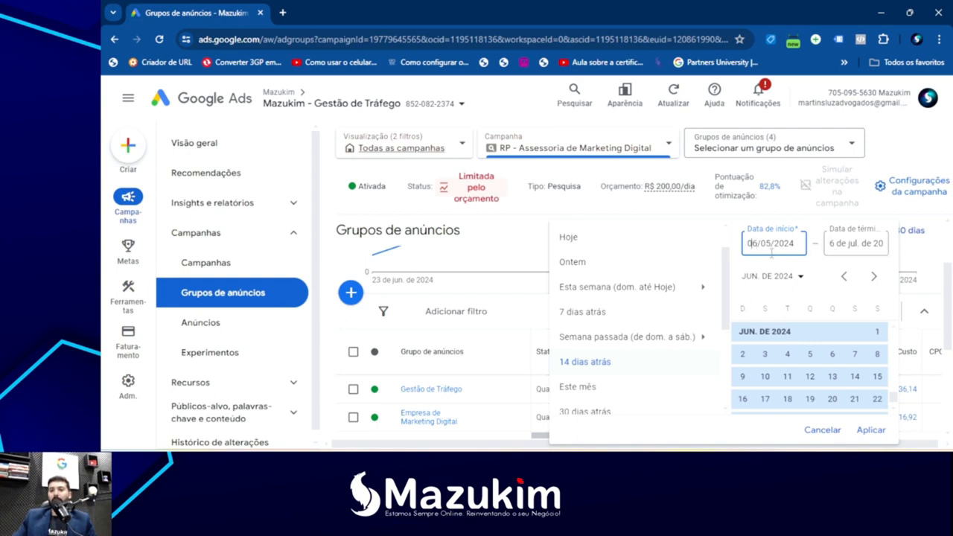
pyautogui.click(847, 243)
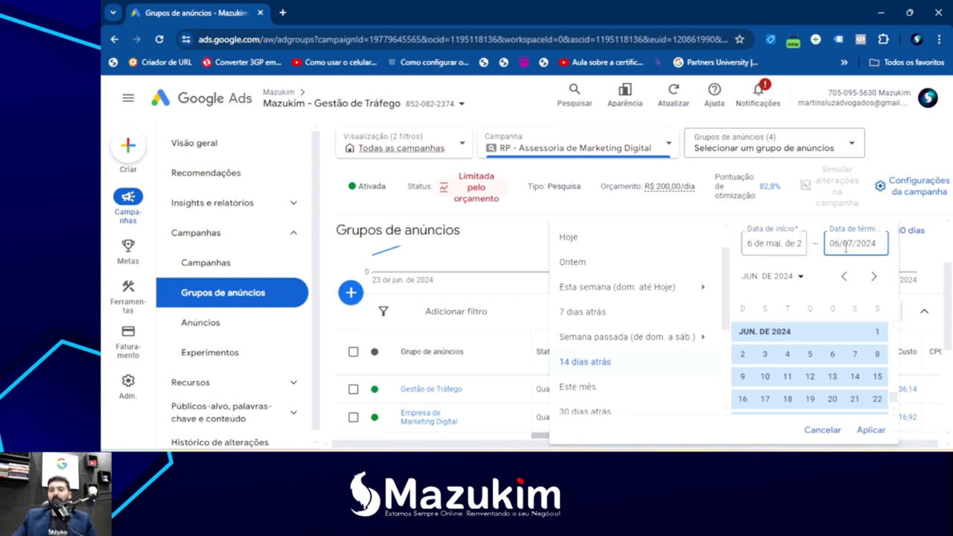
pyautogui.click(870, 429)
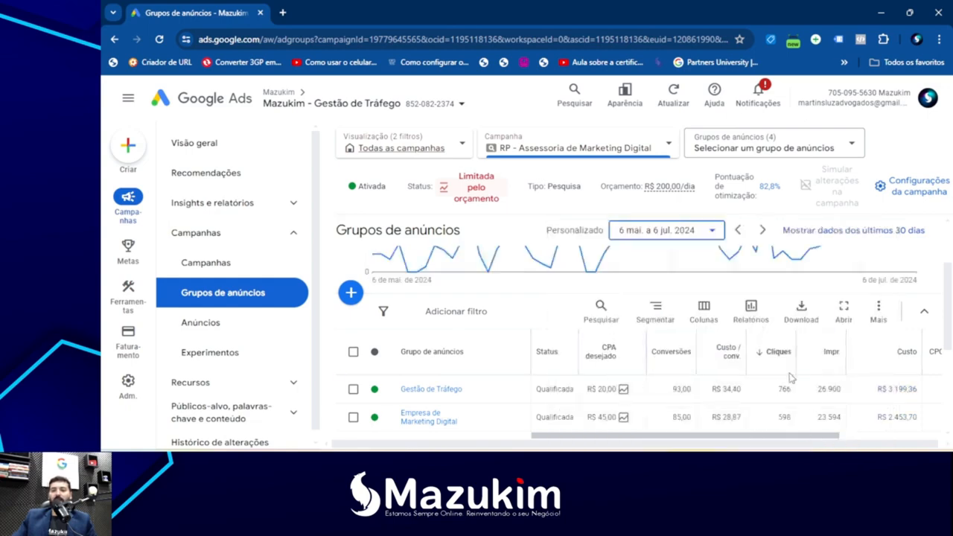
# Step: Check the campaign's total cost in the ad groups table against the figures of the individual ad groups
pyautogui.scroll(-5, 752, 385)
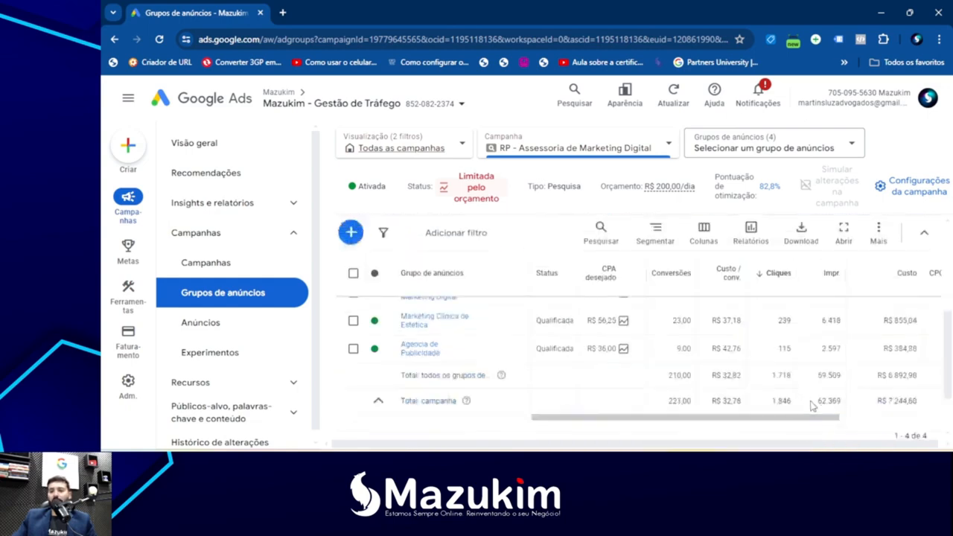
pyautogui.moveTo(878, 341); pyautogui.dragTo(910, 349)
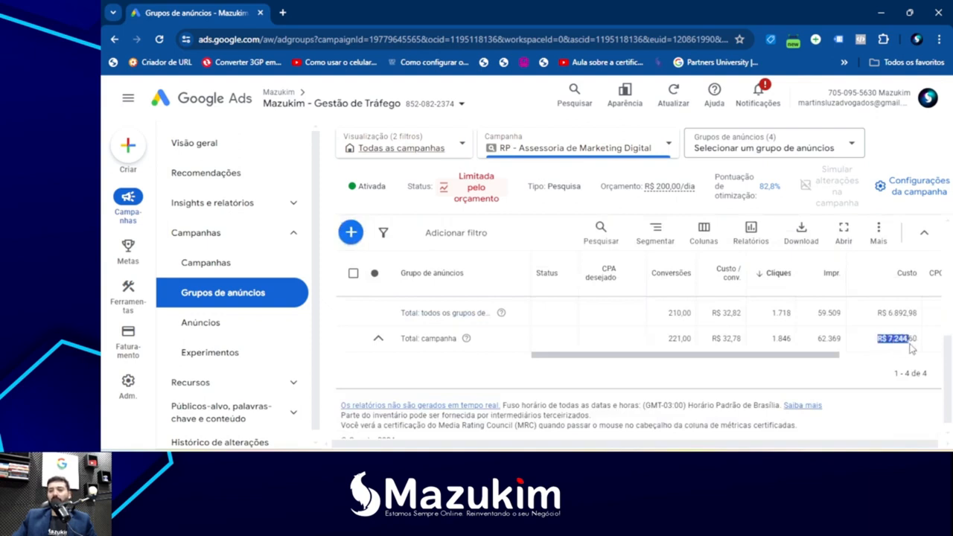
pyautogui.click(915, 349)
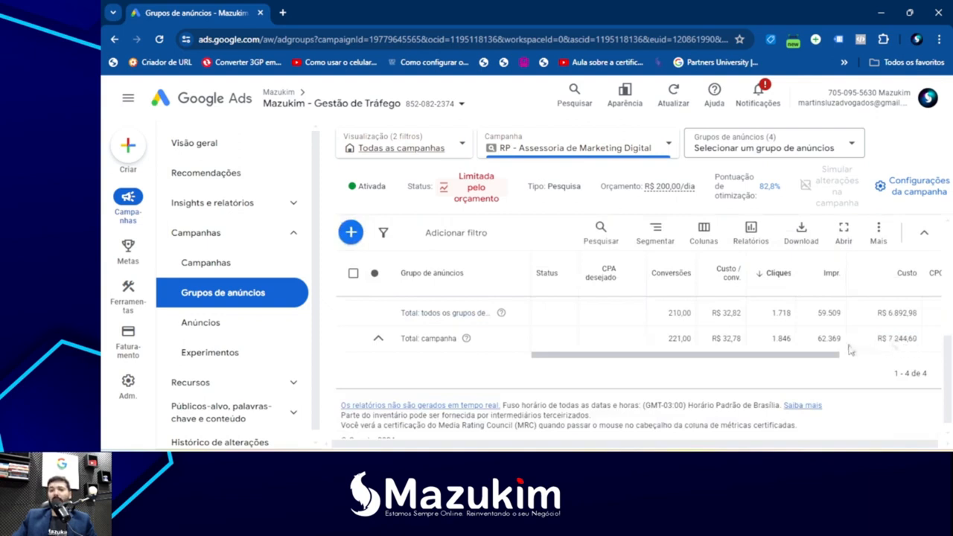
pyautogui.scroll(3, 875, 359)
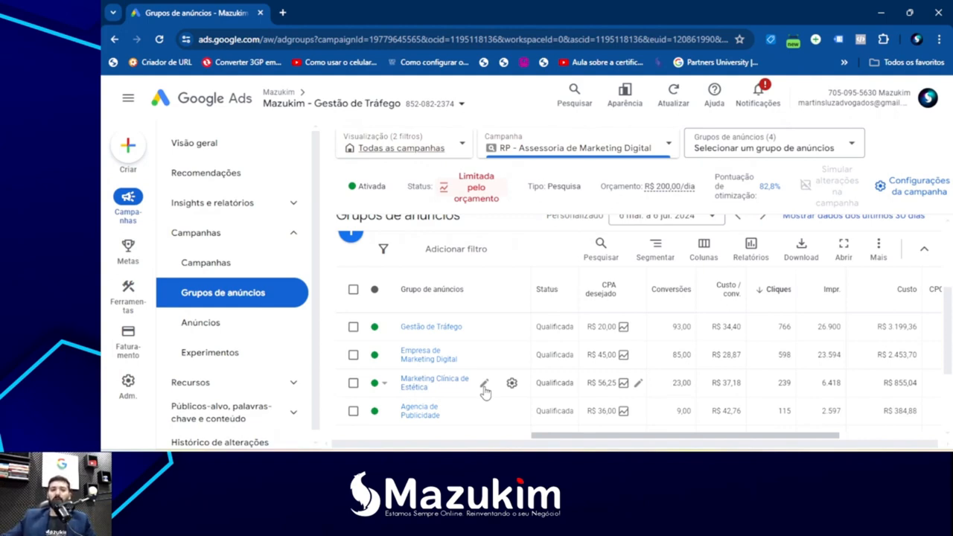
# Step: Open the campaign's Quando e onde os anúncios foram veiculados report and sort it by Dia in descending order
pyautogui.click(274, 249)
pyautogui.click(288, 211)
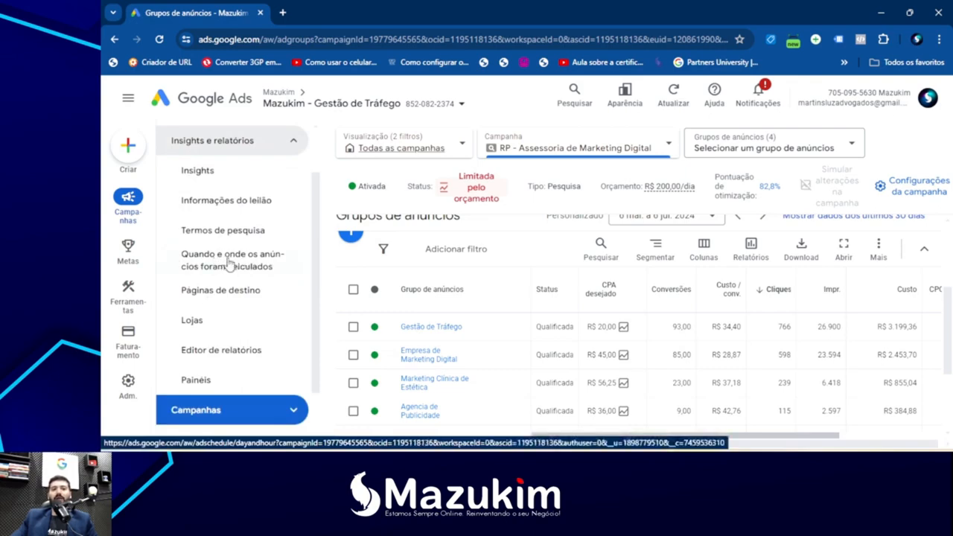
pyautogui.click(225, 266)
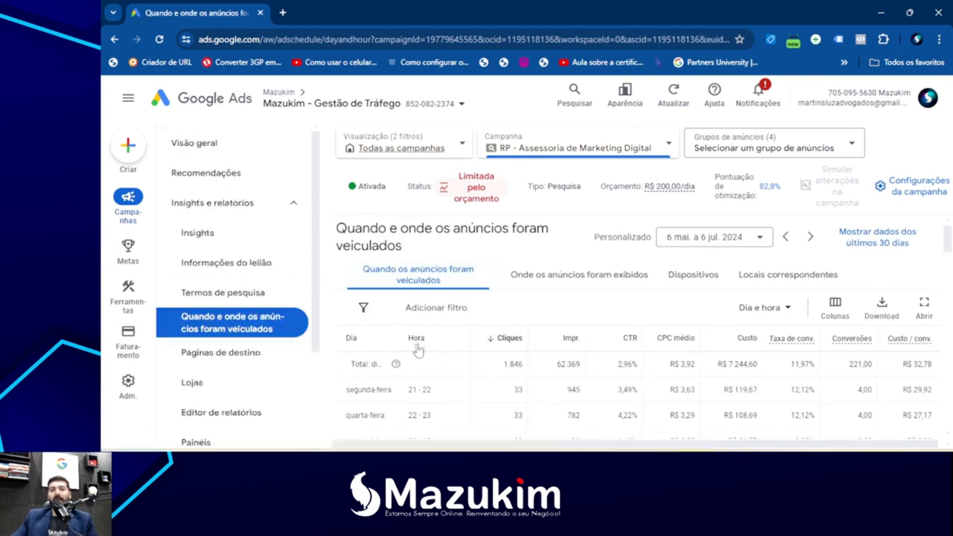
pyautogui.scroll(-1, 406, 312)
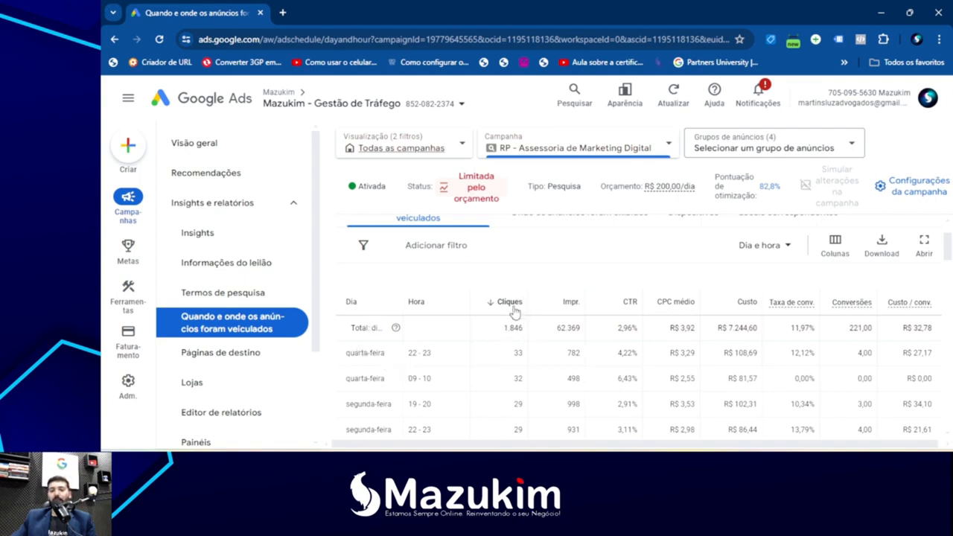
pyautogui.click(355, 307)
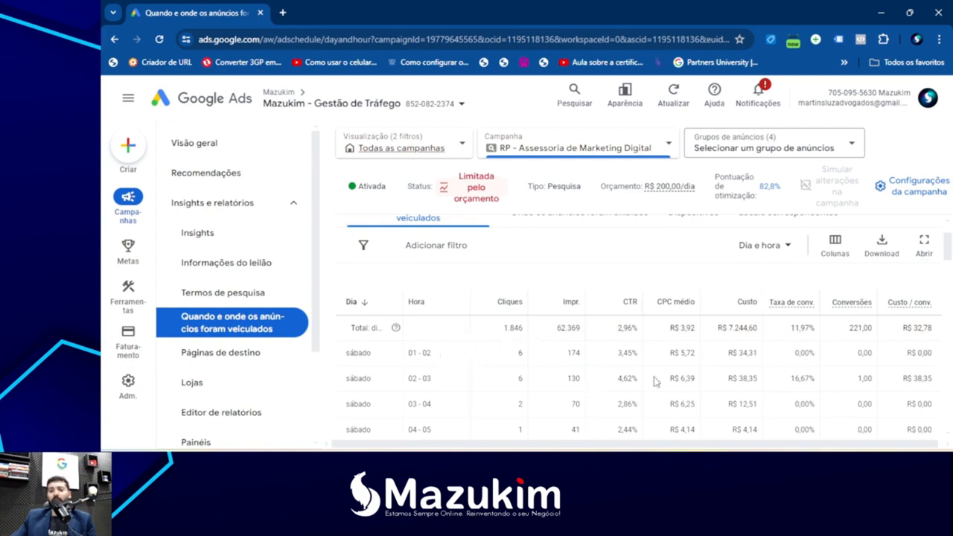
# Step: Examine how the report splits Saturday into hourly rows, from 00 - 01 through 23 - 00
pyautogui.moveTo(732, 447); pyautogui.dragTo(770, 445)
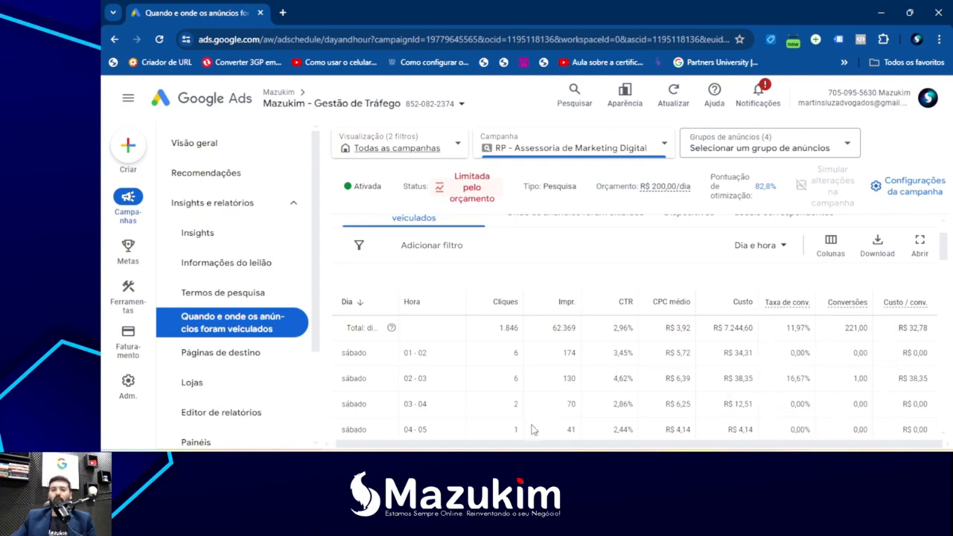
pyautogui.hscroll(-1, 513, 447)
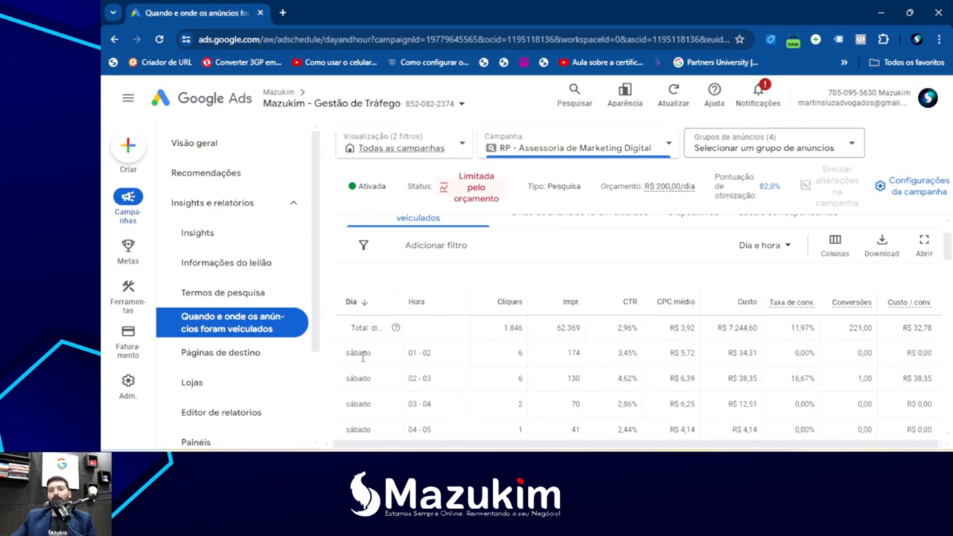
pyautogui.moveTo(353, 350); pyautogui.dragTo(399, 404)
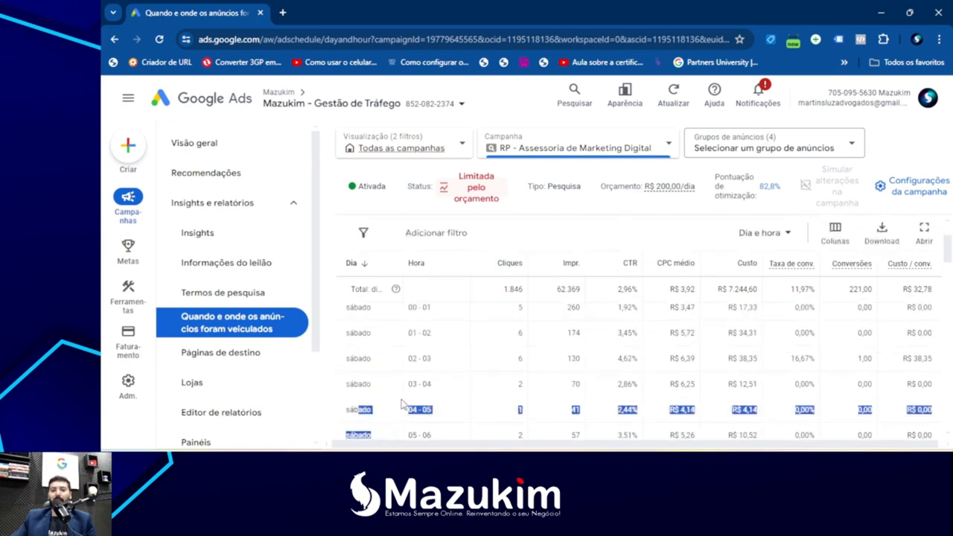
pyautogui.click(407, 401)
pyautogui.scroll(1, 394, 381)
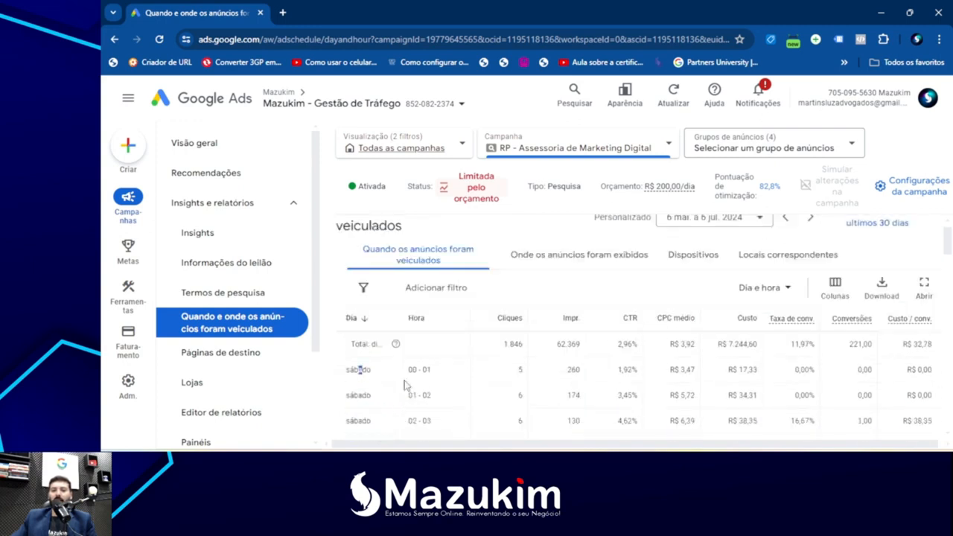
pyautogui.moveTo(402, 373); pyautogui.dragTo(427, 373)
pyautogui.click(429, 382)
pyautogui.scroll(-1, 409, 417)
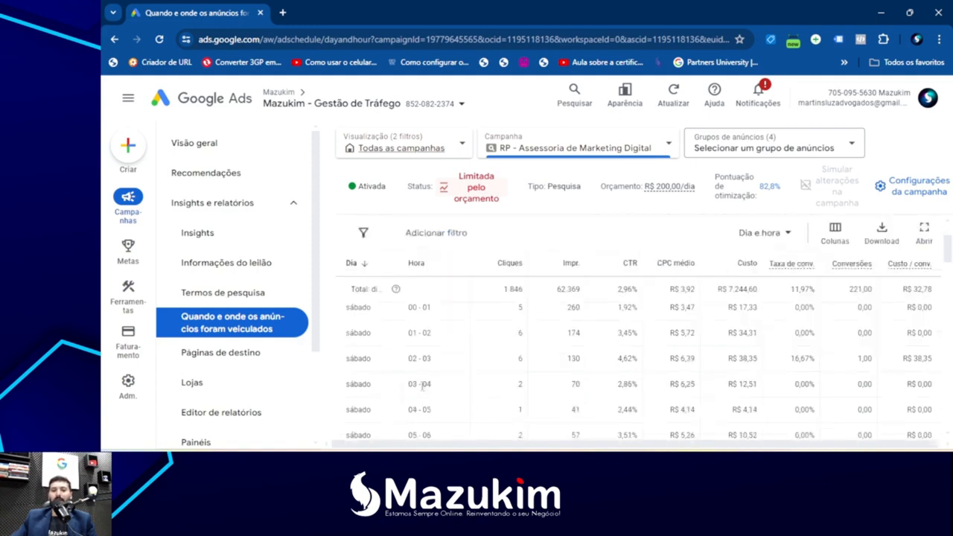
pyautogui.scroll(-5, 421, 388)
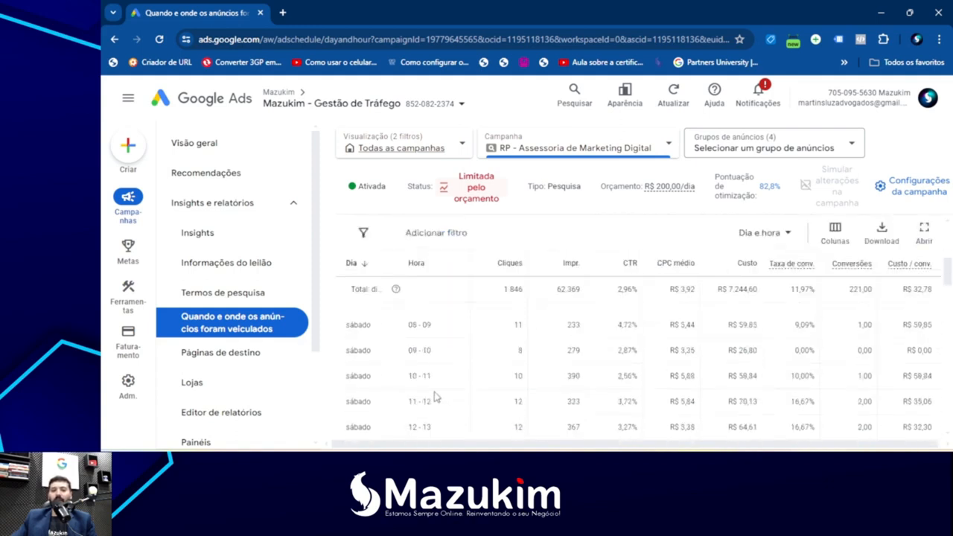
pyautogui.scroll(-9, 428, 393)
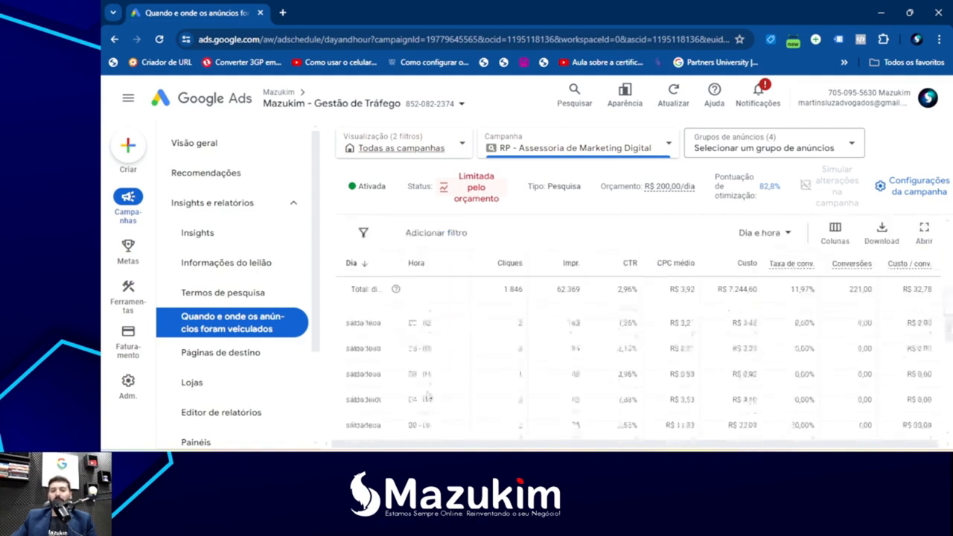
pyautogui.scroll(2, 429, 389)
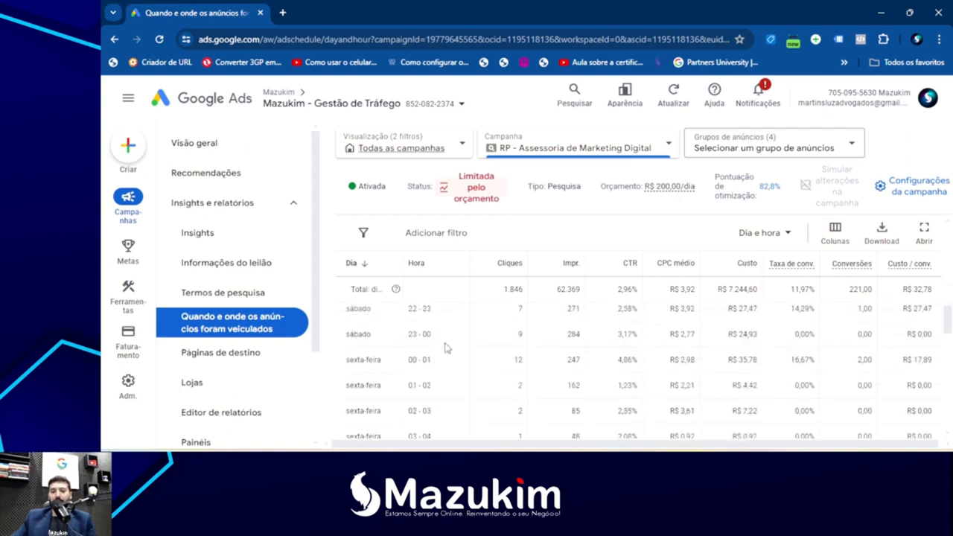
pyautogui.moveTo(432, 334); pyautogui.dragTo(409, 337)
pyautogui.click(426, 344)
pyautogui.click(426, 343)
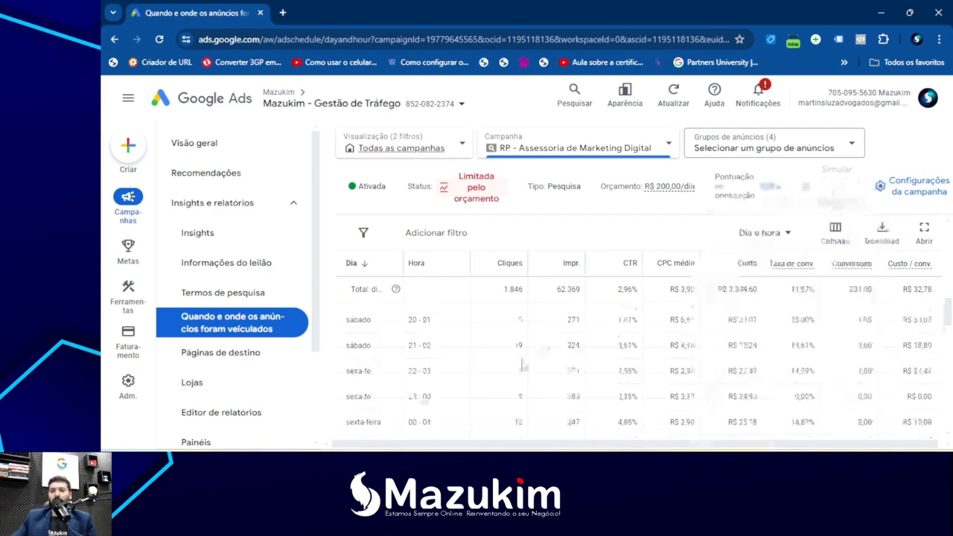
pyautogui.scroll(5, 471, 383)
pyautogui.scroll(6, 469, 385)
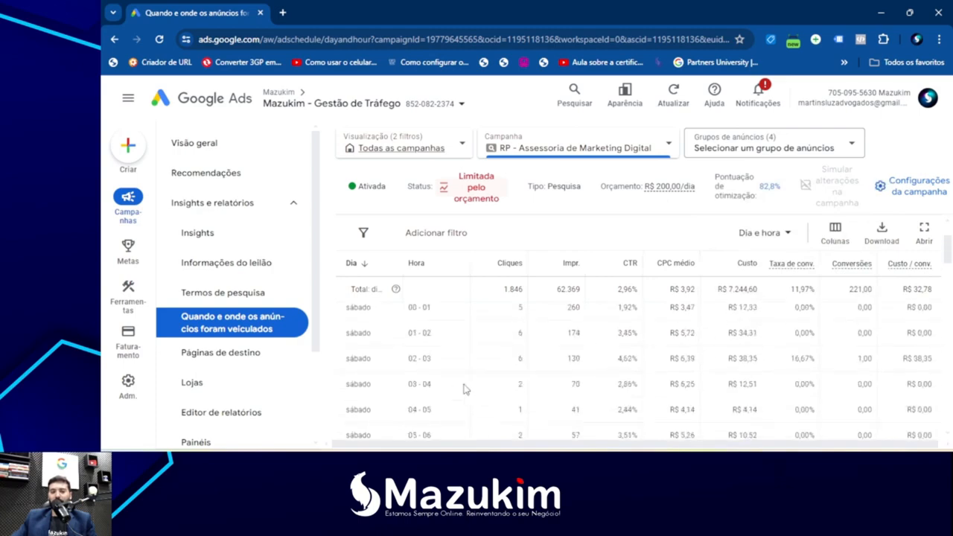
# Step: Compare cost and conversions for Saturday's early-morning hours, from 01 - 02 to 04 - 05
pyautogui.scroll(-2, 506, 335)
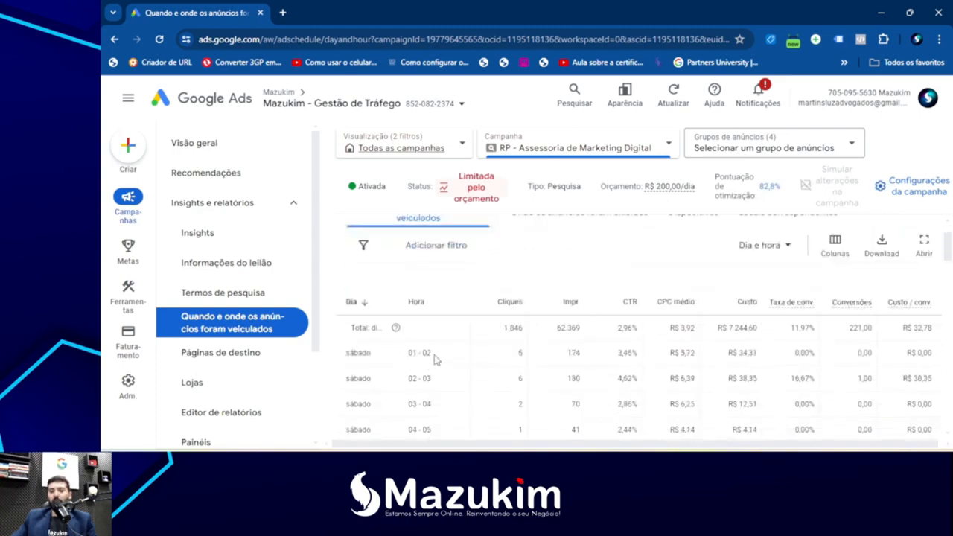
pyautogui.moveTo(857, 352); pyautogui.dragTo(878, 344)
pyautogui.moveTo(728, 353); pyautogui.dragTo(759, 353)
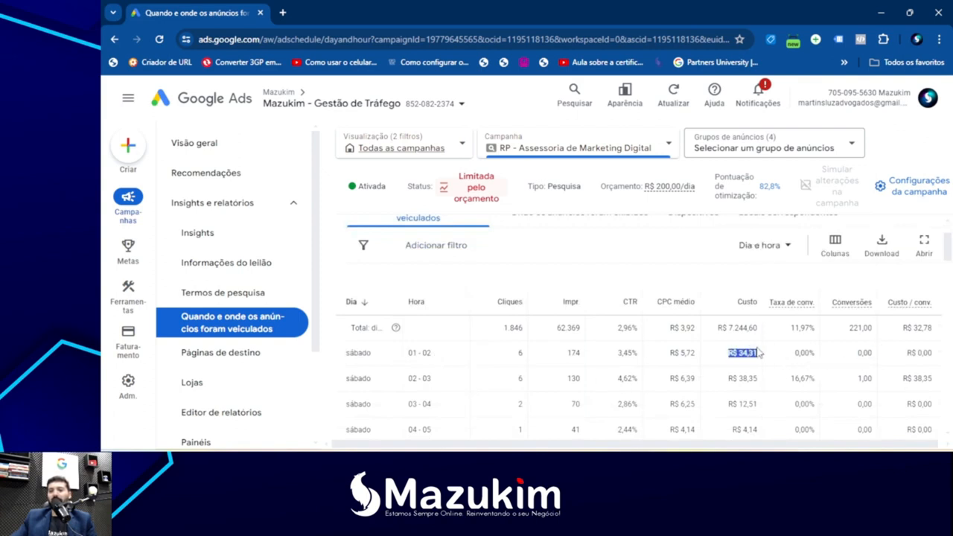
pyautogui.click(750, 371)
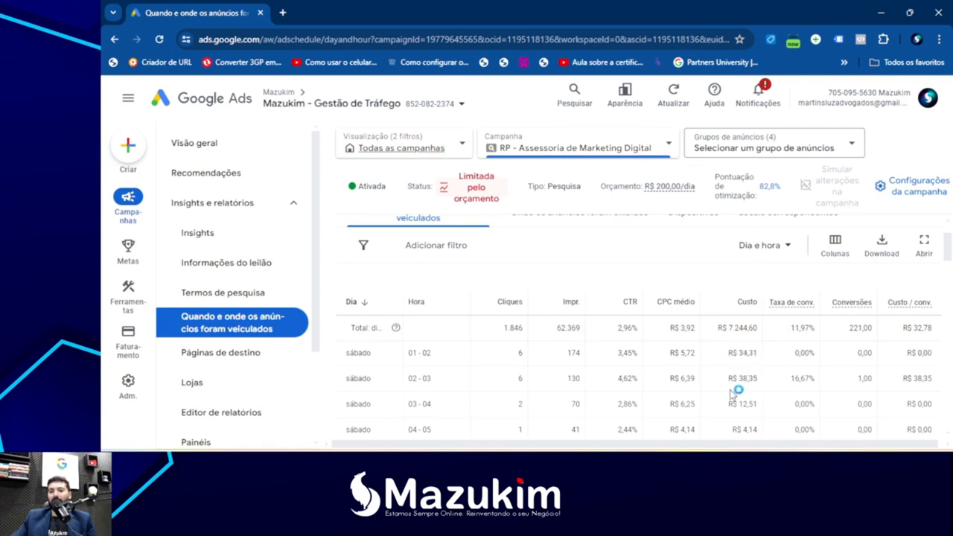
pyautogui.moveTo(728, 379); pyautogui.dragTo(754, 387)
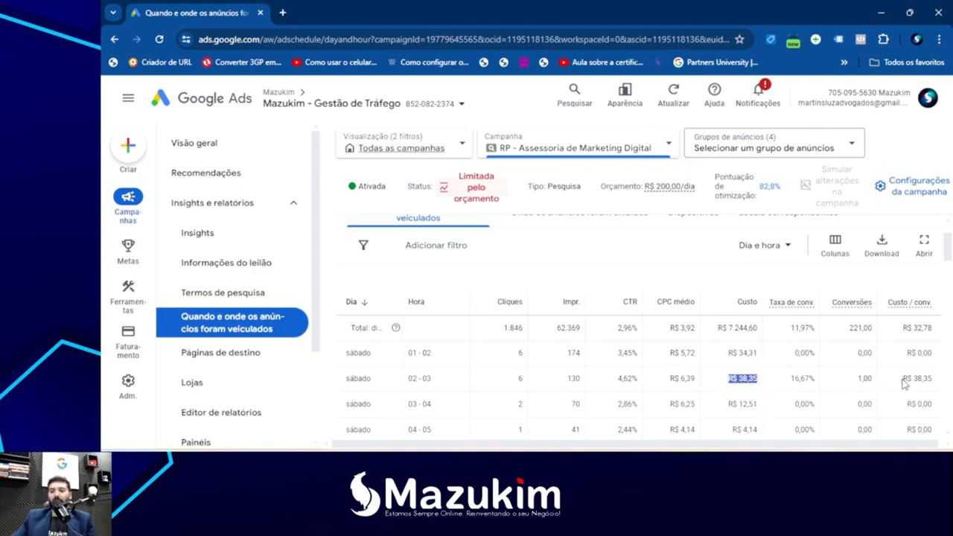
pyautogui.scroll(-1, 727, 393)
pyautogui.moveTo(725, 343); pyautogui.dragTo(761, 344)
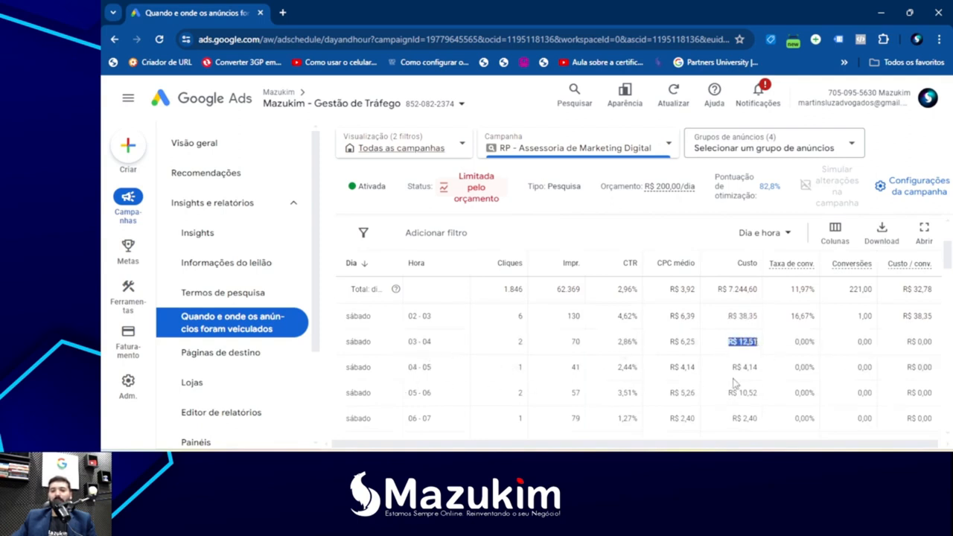
pyautogui.moveTo(731, 372); pyautogui.dragTo(757, 369)
pyautogui.scroll(-1, 744, 376)
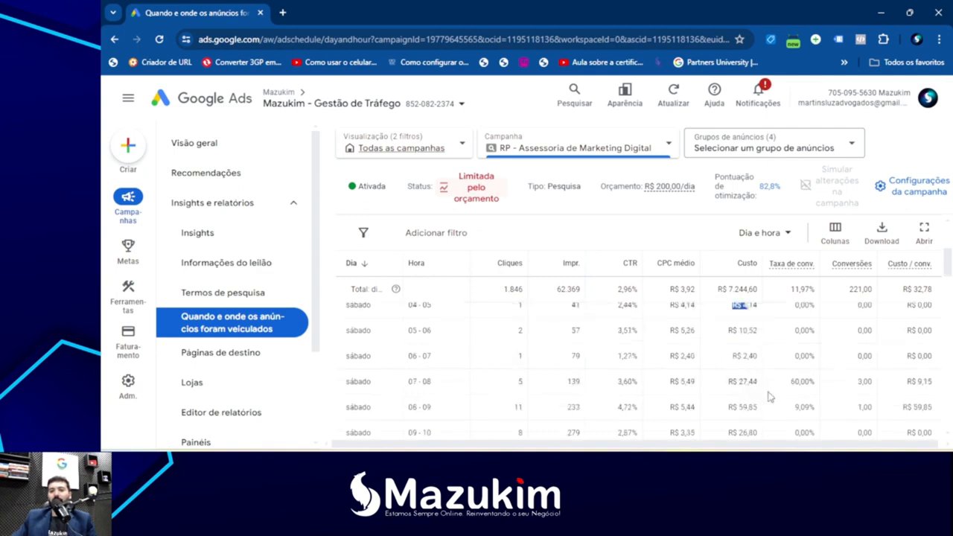
# Step: Compare cost, conversions and cost per conversion for Saturday's hours from 07 - 08 to 12 - 13
pyautogui.scroll(-2, 743, 384)
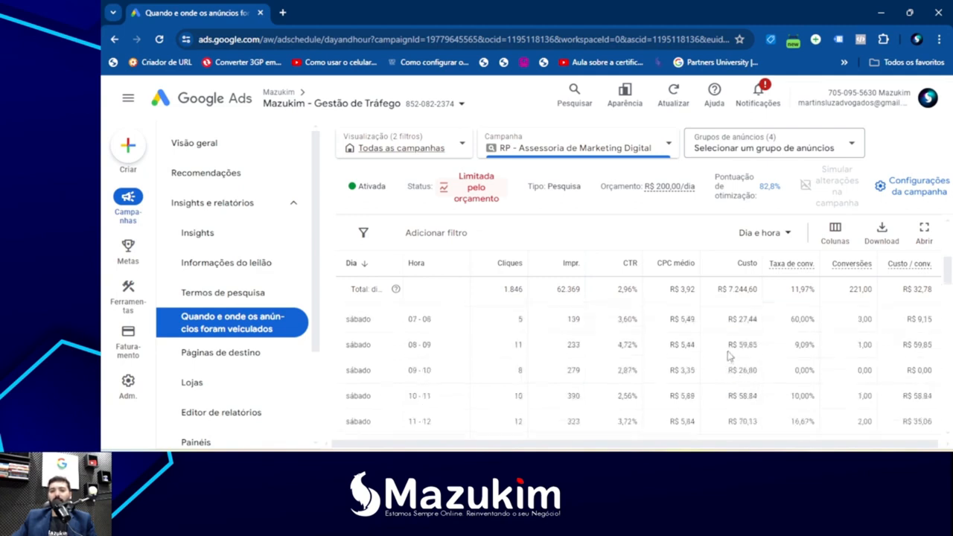
pyautogui.moveTo(728, 348); pyautogui.dragTo(751, 347)
pyautogui.click(751, 358)
pyautogui.moveTo(729, 346); pyautogui.dragTo(755, 346)
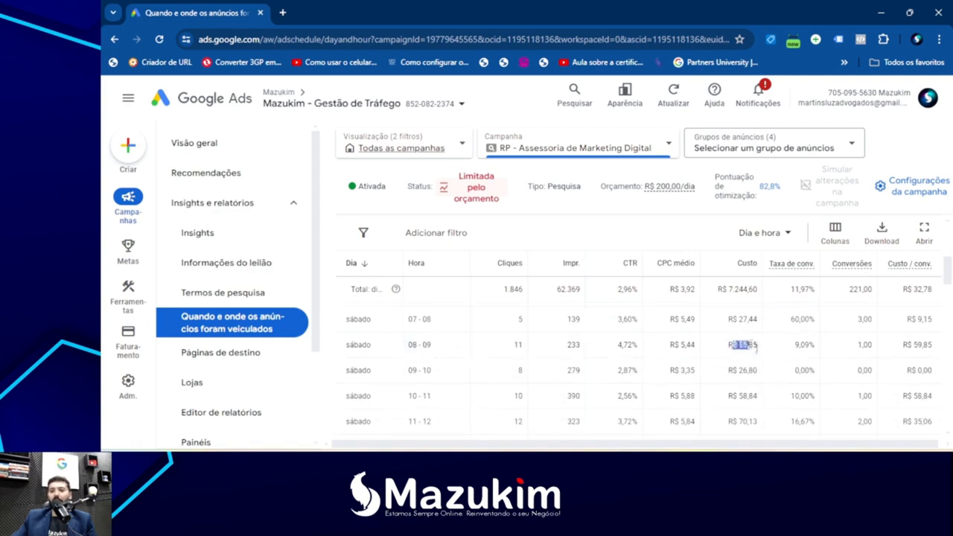
pyautogui.click(757, 363)
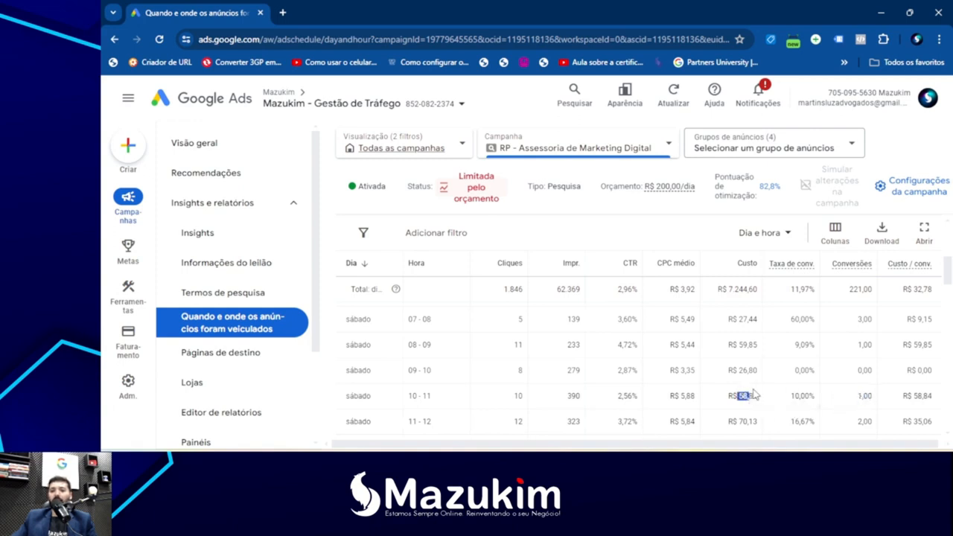
pyautogui.scroll(-2, 713, 387)
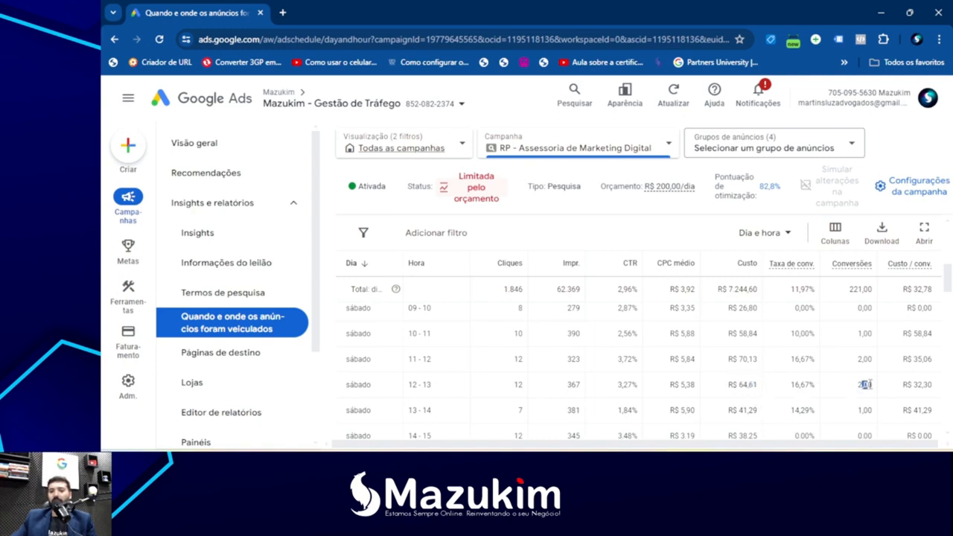
pyautogui.moveTo(903, 384); pyautogui.dragTo(928, 386)
pyautogui.click(922, 396)
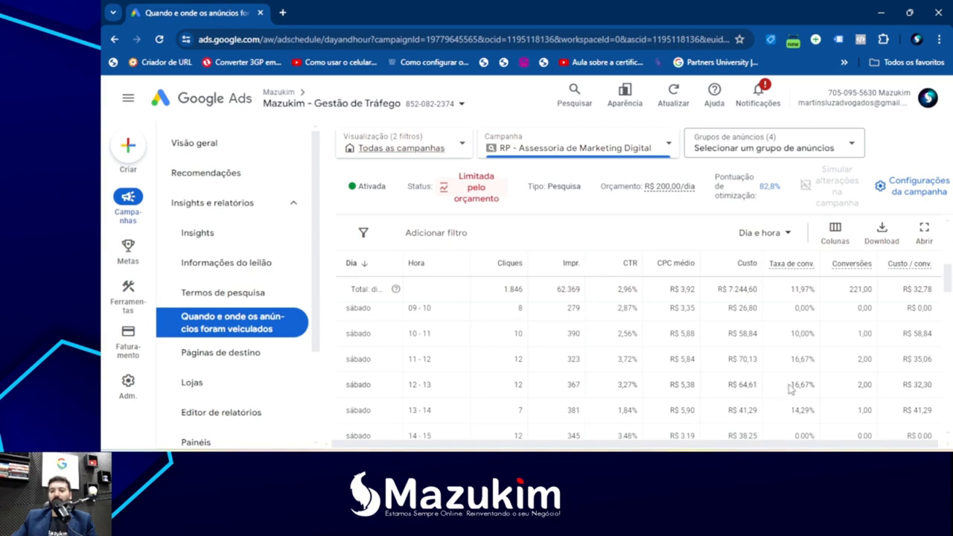
# Step: Examine the conversion rates across Saturday's hours, focusing on the 07 - 08 row
pyautogui.scroll(3, 791, 387)
pyautogui.scroll(2, 811, 384)
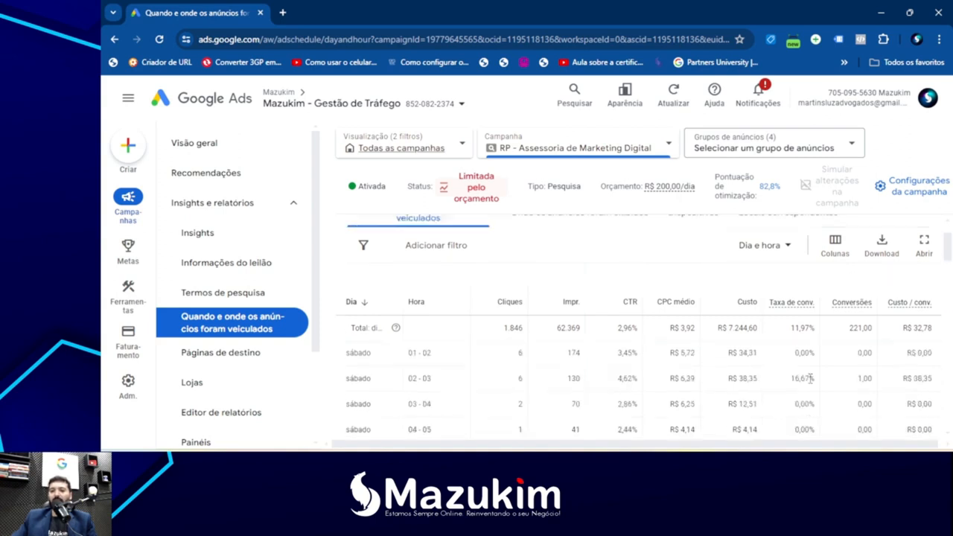
pyautogui.scroll(-5, 798, 372)
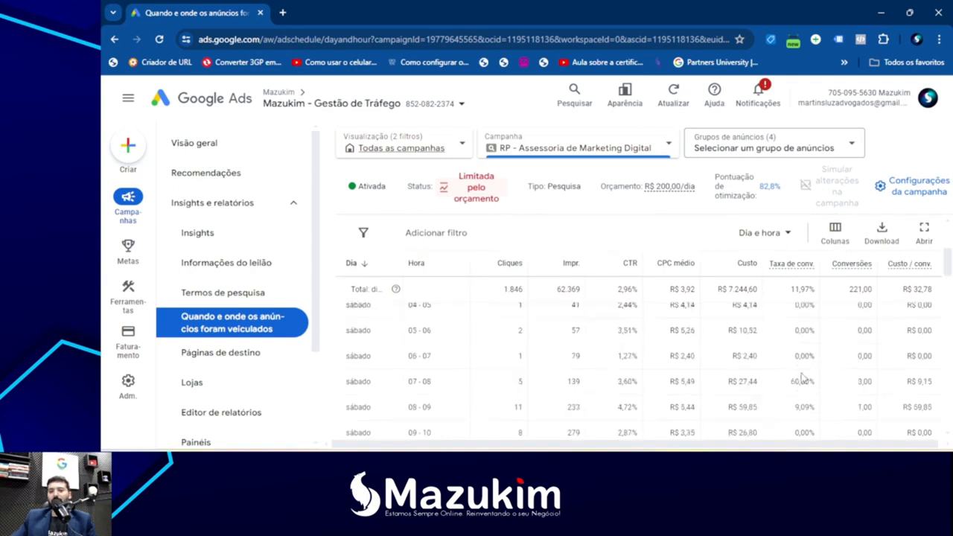
pyautogui.scroll(1, 793, 388)
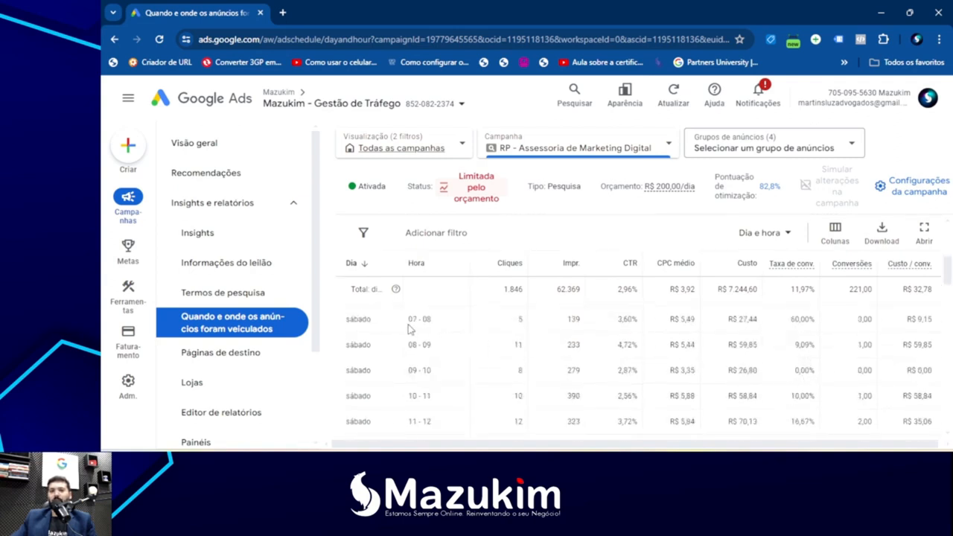
pyautogui.moveTo(407, 323); pyautogui.dragTo(434, 320)
pyautogui.click(435, 321)
pyautogui.moveTo(791, 329); pyautogui.dragTo(814, 330)
pyautogui.click(798, 341)
pyautogui.click(821, 339)
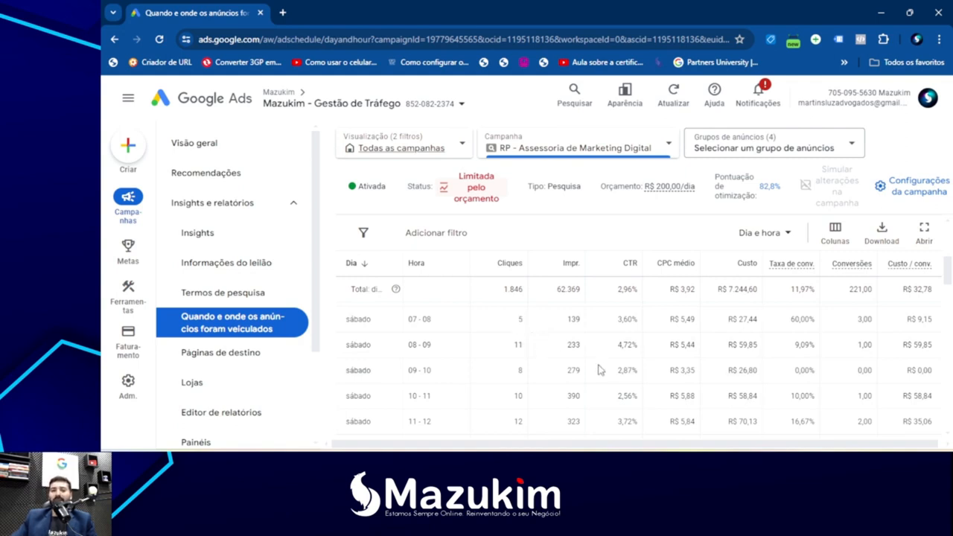
pyautogui.scroll(4, 601, 366)
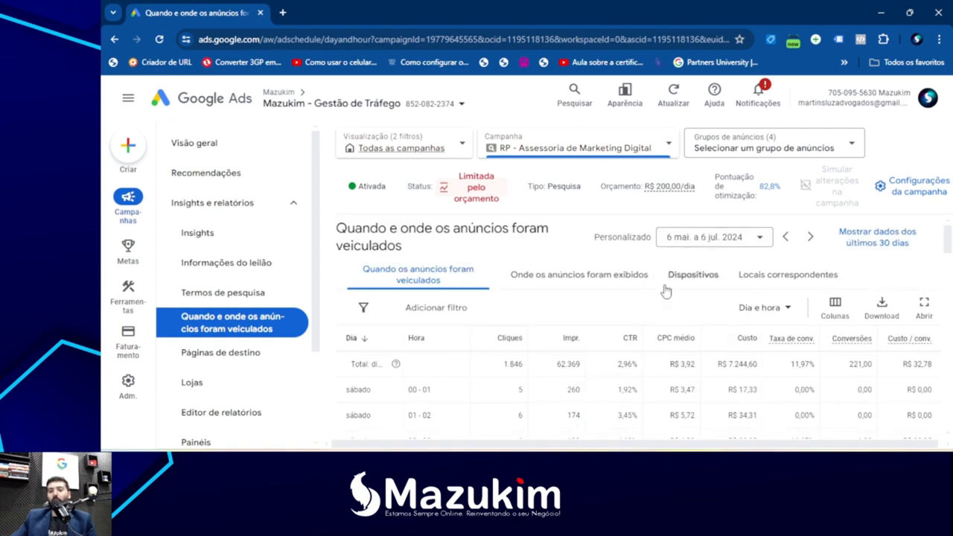
pyautogui.scroll(-2, 629, 358)
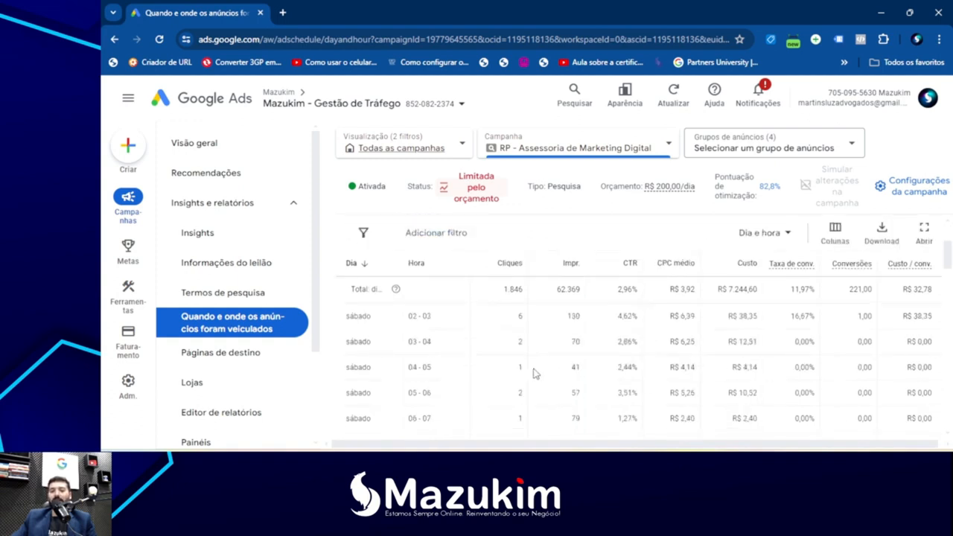
# Step: Compare cost, conversion rate and conversions across the hourly rows from Saturday through Friday morning
pyautogui.scroll(-3, 514, 361)
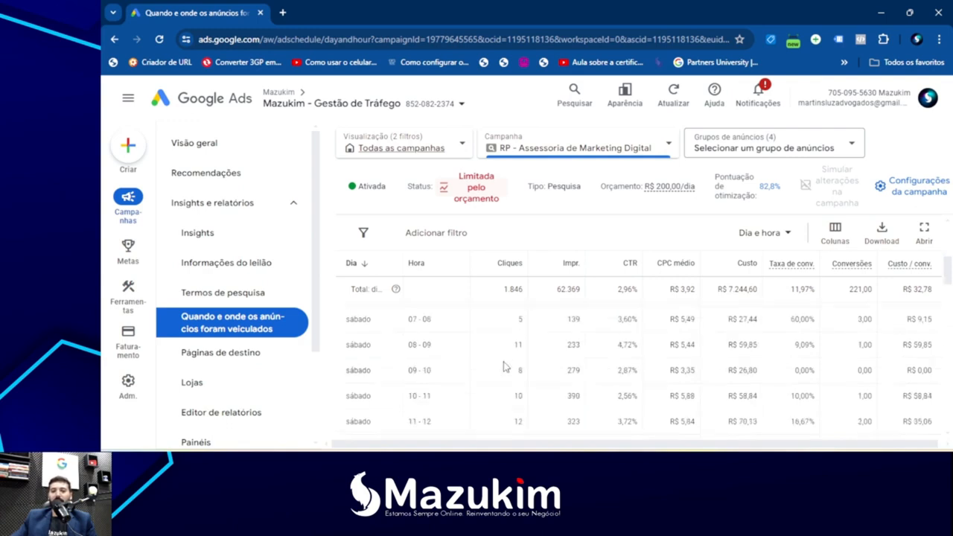
pyautogui.scroll(-4, 503, 370)
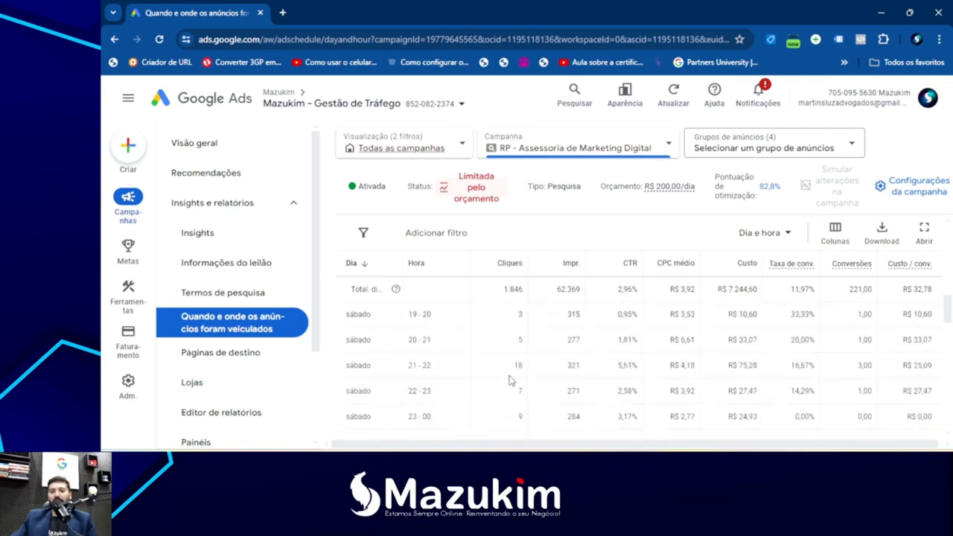
pyautogui.scroll(-4, 508, 376)
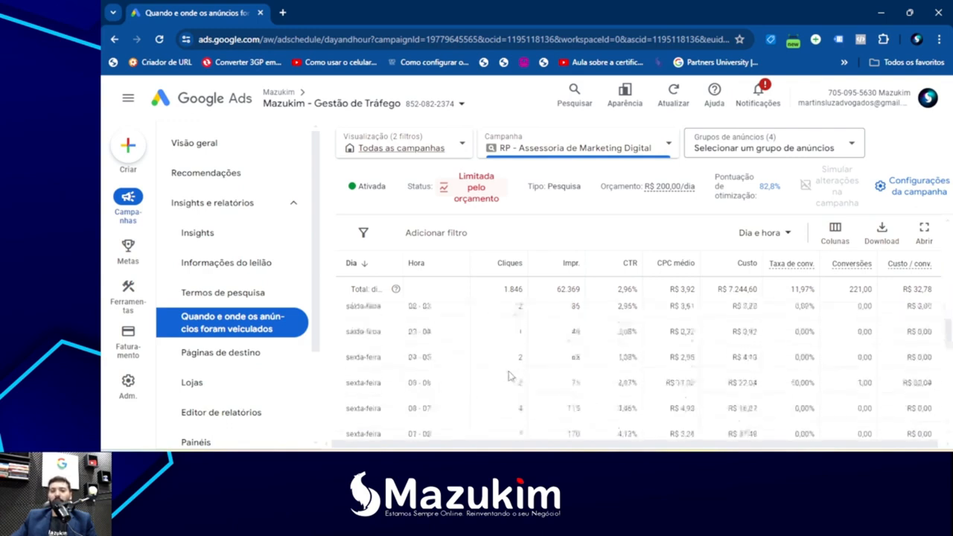
pyautogui.scroll(-1, 509, 374)
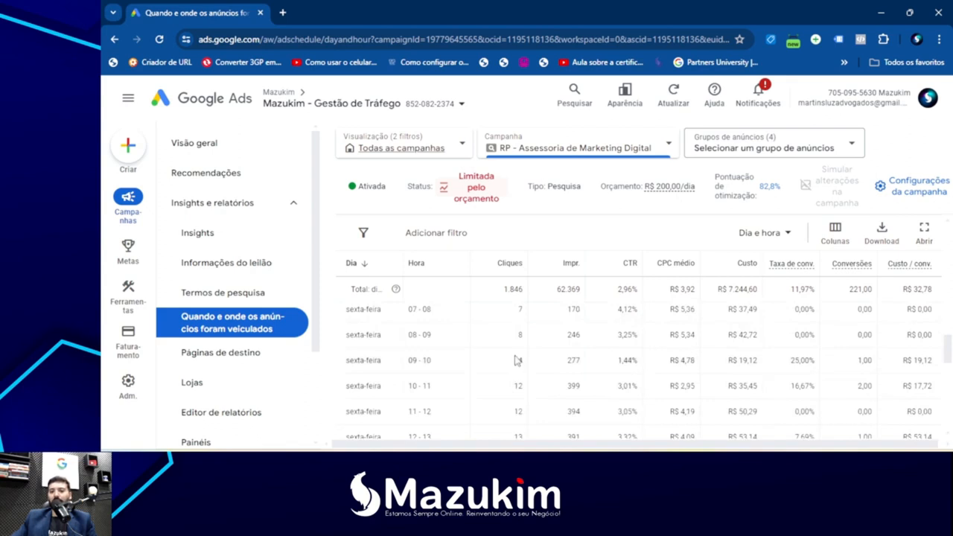
pyautogui.scroll(3, 517, 360)
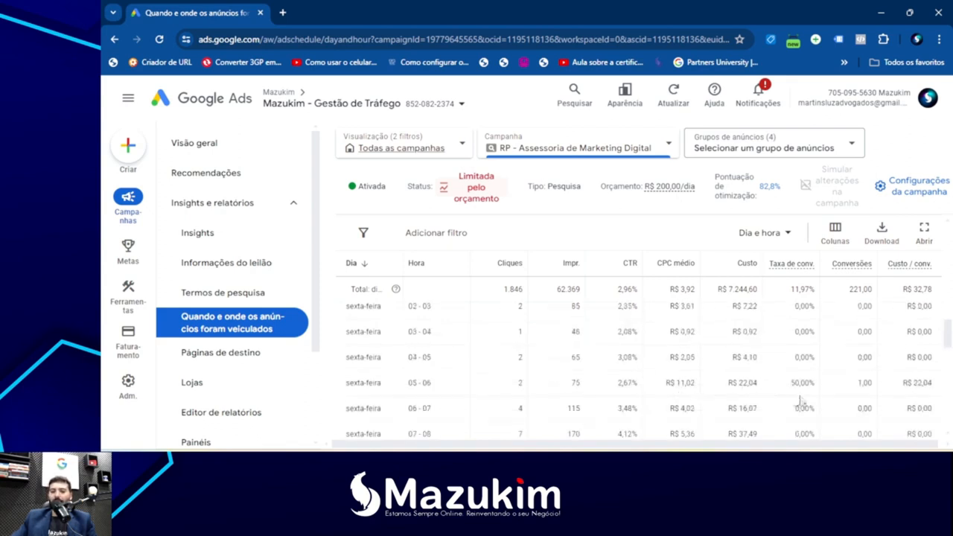
pyautogui.scroll(1, 802, 383)
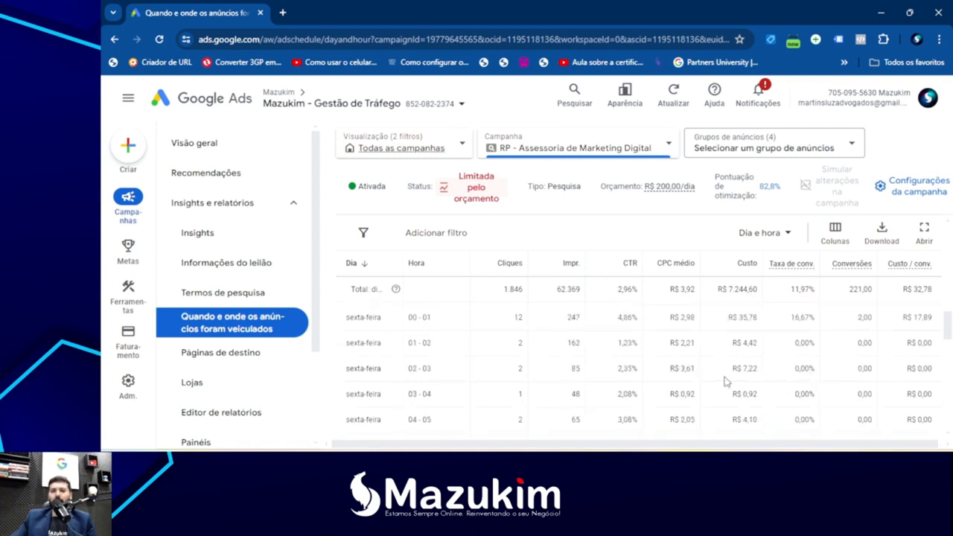
pyautogui.scroll(3, 452, 394)
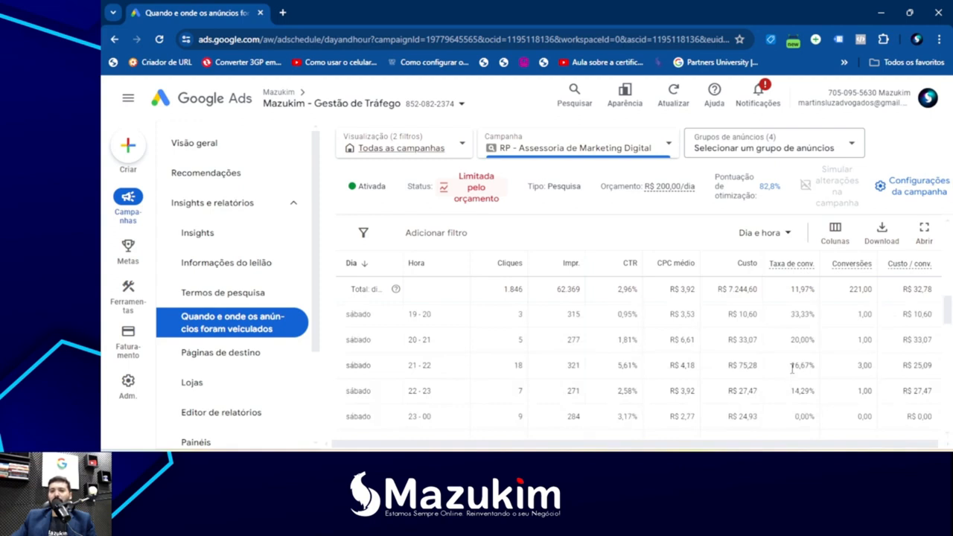
# Step: Examine the conversion rate and clicks of Saturday's 19 - 20 row
pyautogui.moveTo(791, 365); pyautogui.dragTo(791, 326)
pyautogui.click(815, 318)
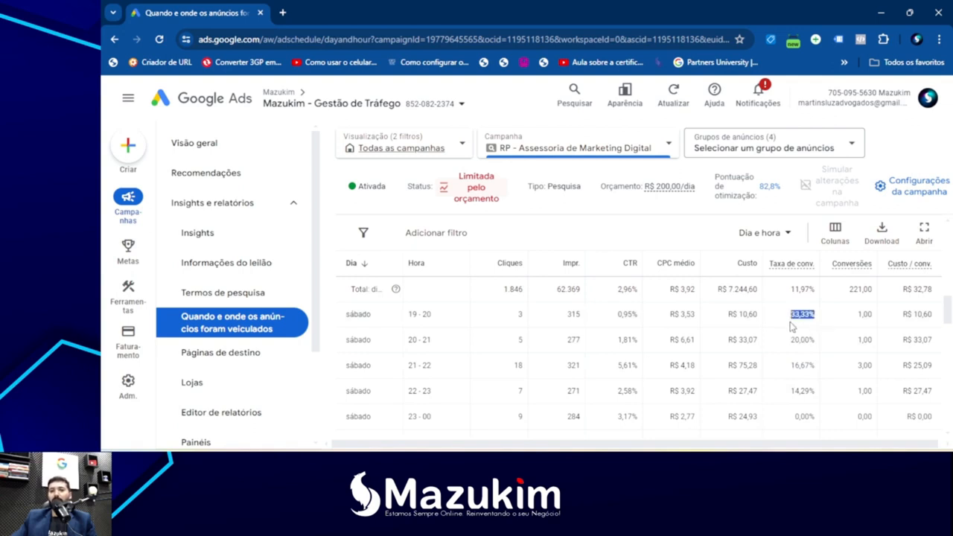
pyautogui.moveTo(516, 315); pyautogui.dragTo(527, 325)
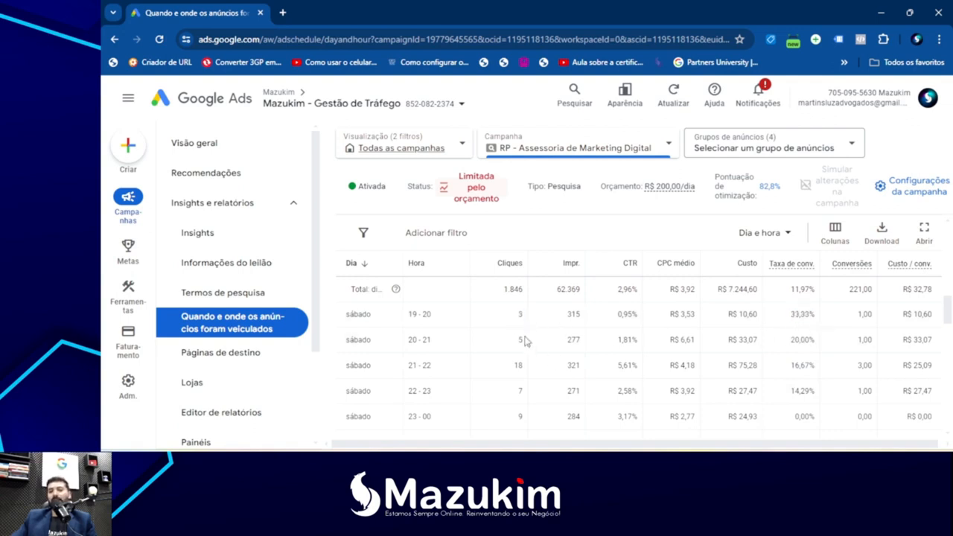
# Step: Group the ad schedule report by day only and sort its rows by weekday in descending order
pyautogui.scroll(10, 618, 341)
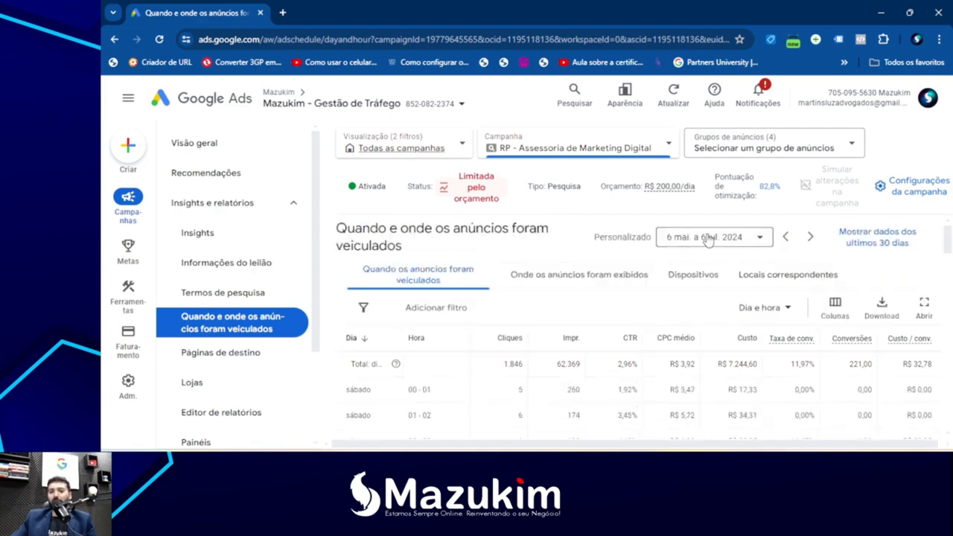
pyautogui.scroll(-3, 541, 399)
pyautogui.scroll(2, 649, 384)
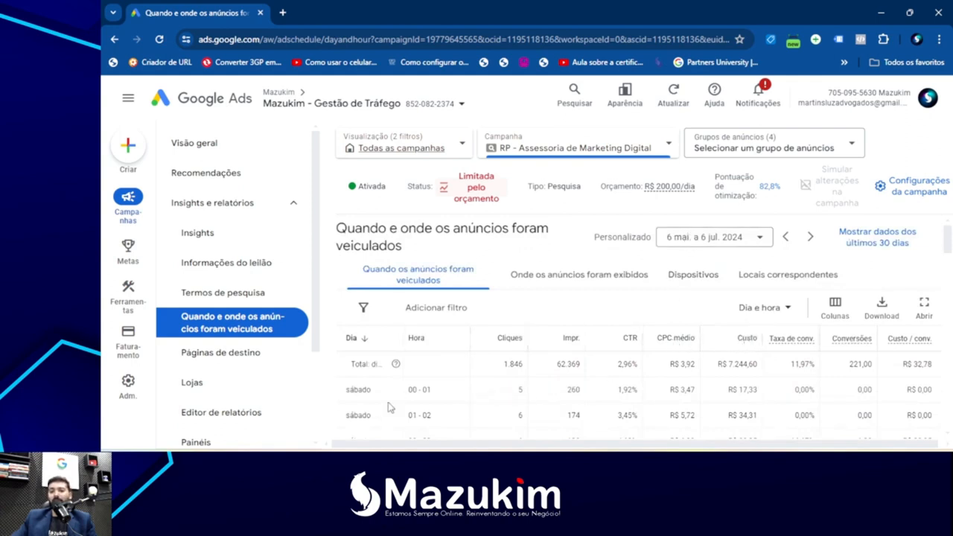
pyautogui.click(764, 310)
pyautogui.click(771, 368)
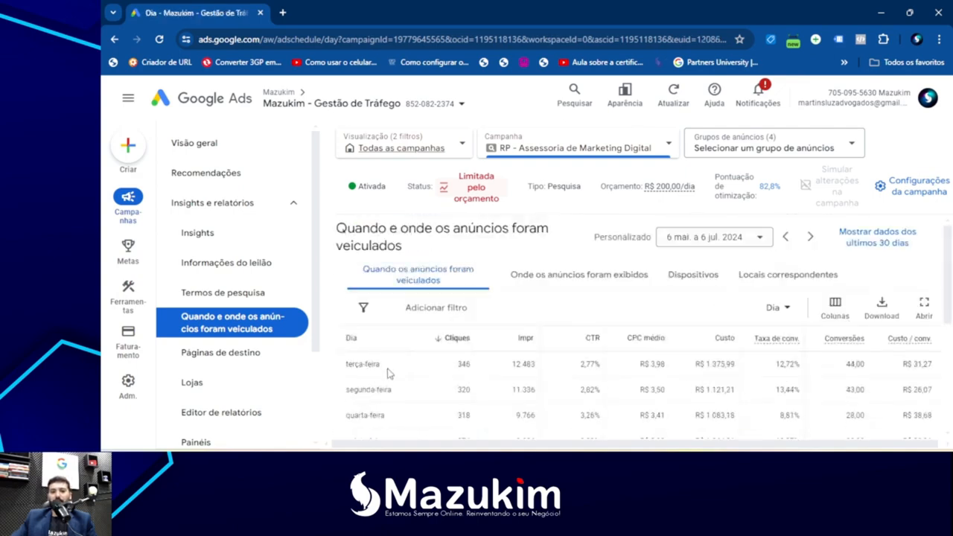
pyautogui.click(357, 344)
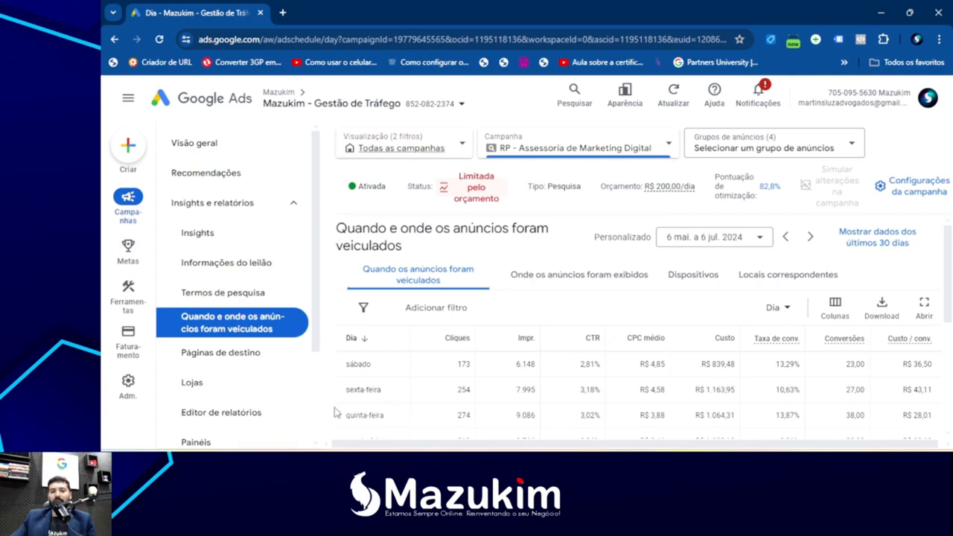
# Step: Review the weekday rows, checking Saturday's conversions and cost per conversion
pyautogui.scroll(-2, 450, 406)
pyautogui.scroll(-4, 485, 361)
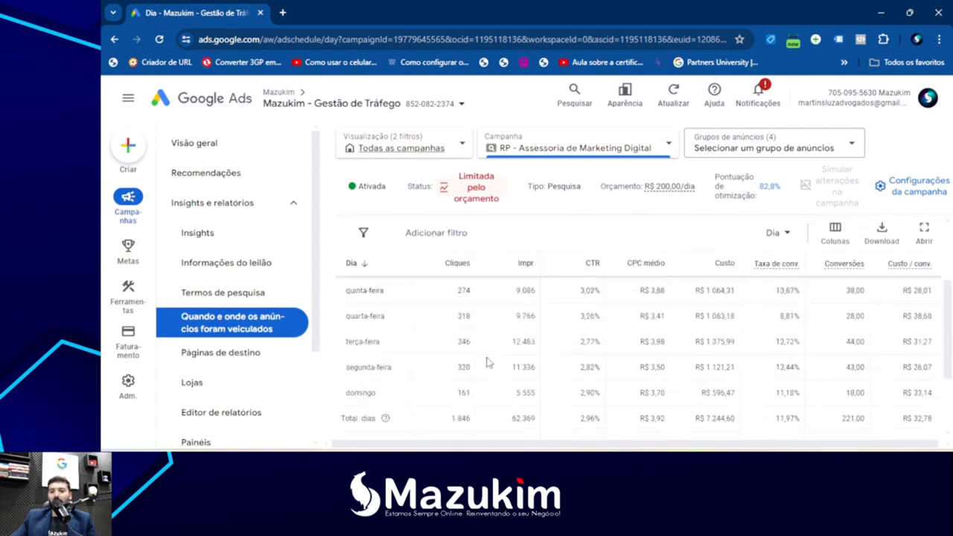
pyautogui.scroll(6, 521, 359)
pyautogui.scroll(-2, 521, 384)
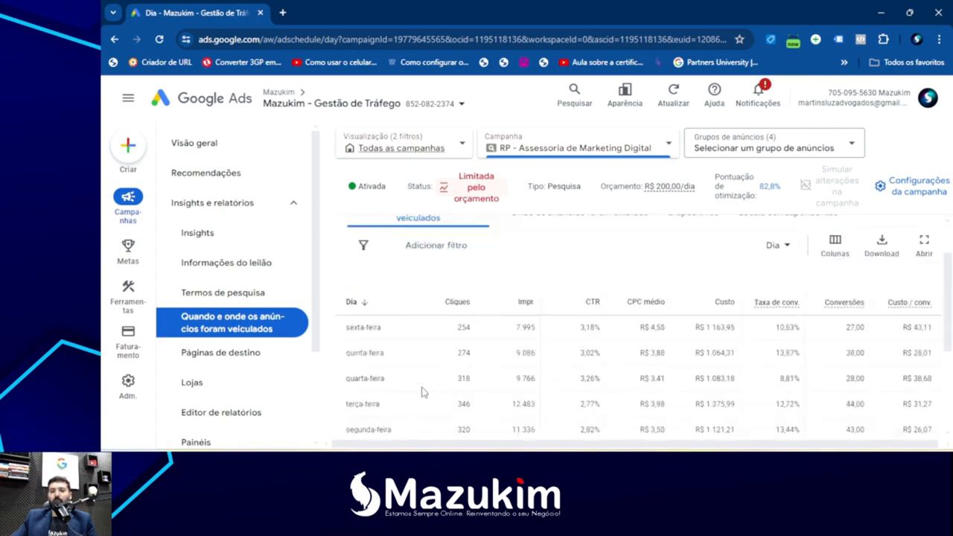
pyautogui.scroll(2, 380, 348)
pyautogui.moveTo(355, 364); pyautogui.dragTo(368, 364)
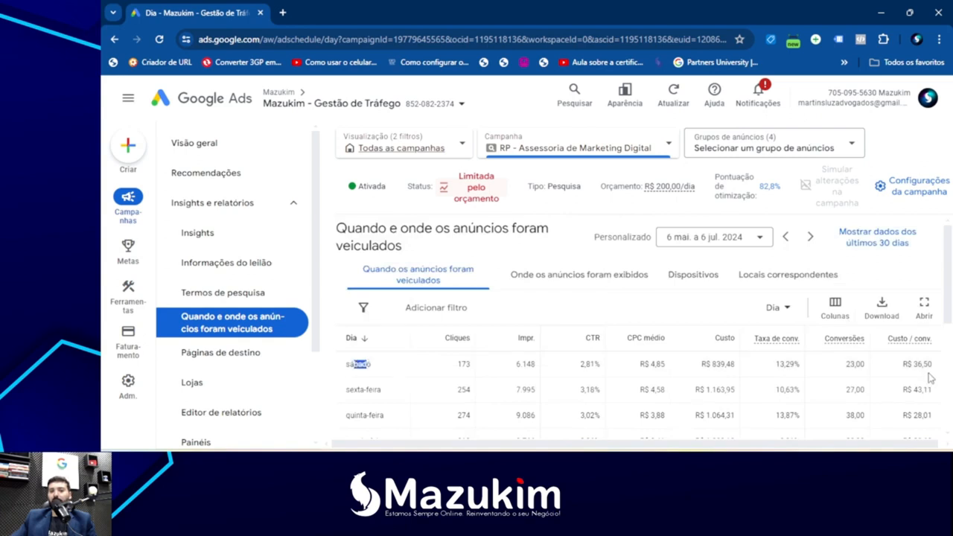
pyautogui.click(851, 365)
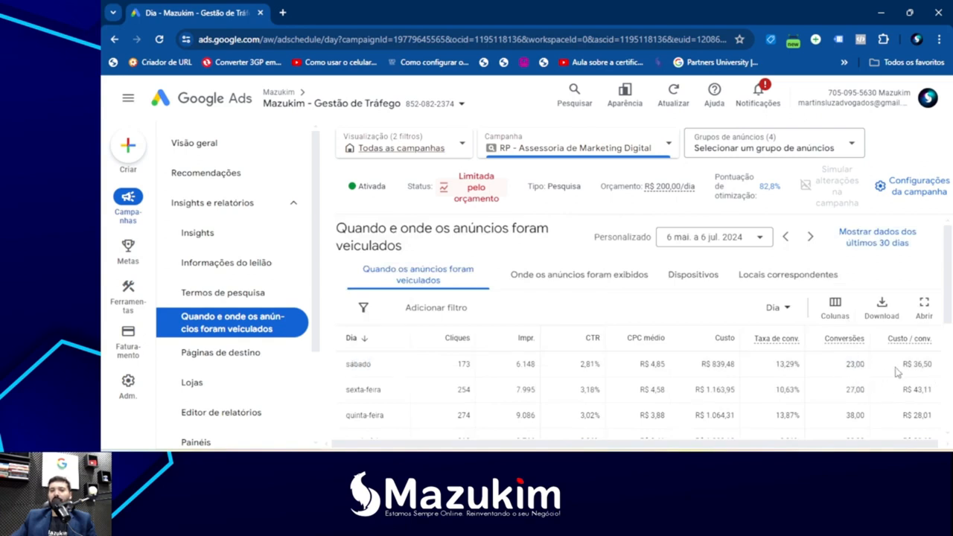
pyautogui.moveTo(902, 364); pyautogui.dragTo(931, 366)
pyautogui.click(843, 394)
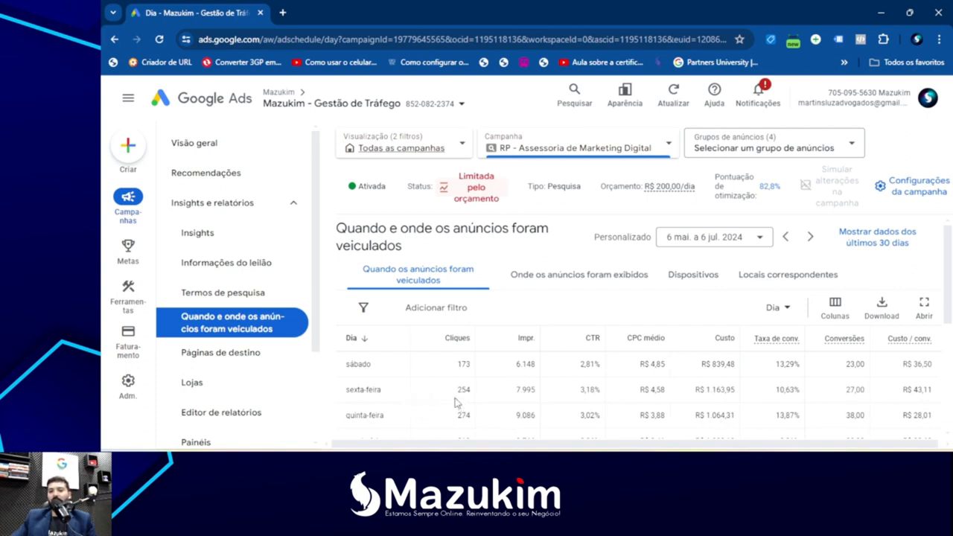
# Step: Examine Friday's conversions, cost per conversion and conversion rate, and compare its rate with Thursday's and Wednesday's
pyautogui.moveTo(844, 397); pyautogui.dragTo(936, 392)
pyautogui.moveTo(773, 392); pyautogui.dragTo(799, 390)
pyautogui.scroll(-1, 900, 349)
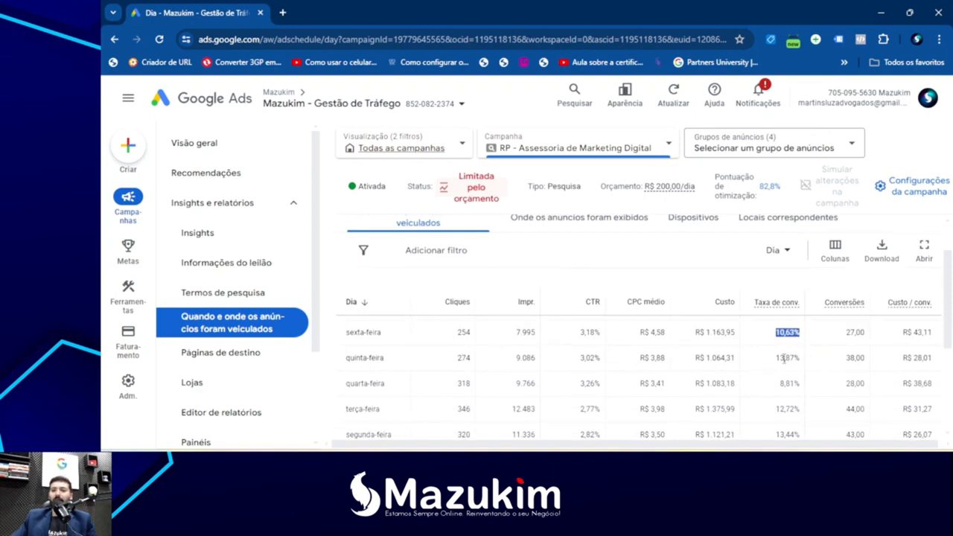
pyautogui.moveTo(786, 358); pyautogui.dragTo(777, 359)
pyautogui.click(775, 391)
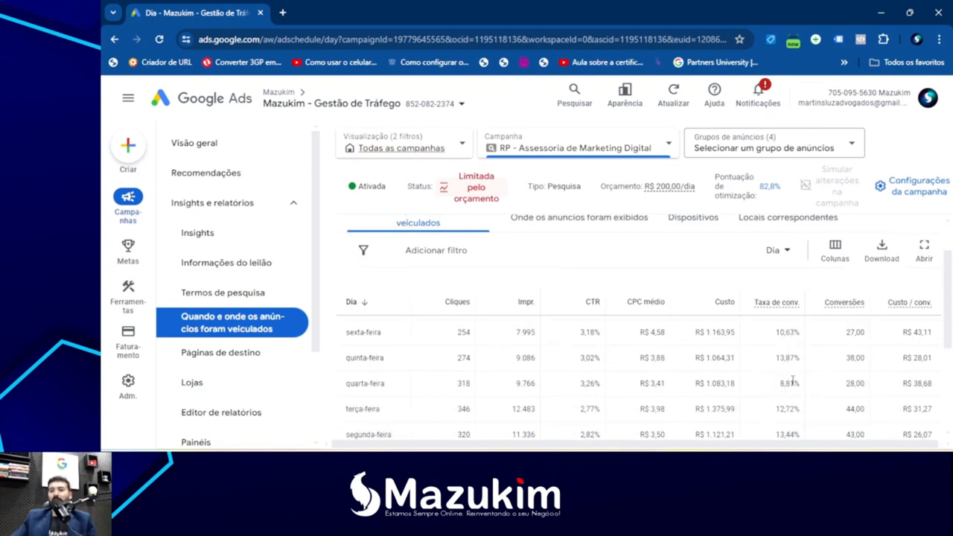
pyautogui.moveTo(787, 384); pyautogui.dragTo(793, 387)
pyautogui.scroll(-1, 797, 380)
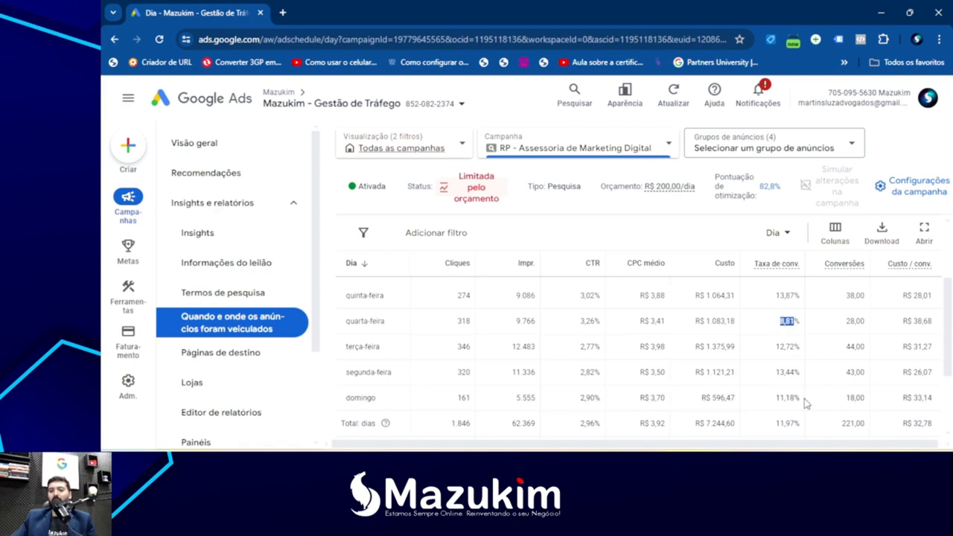
# Step: Sort the weekday rows by conversion rate, highest first
pyautogui.scroll(3, 791, 387)
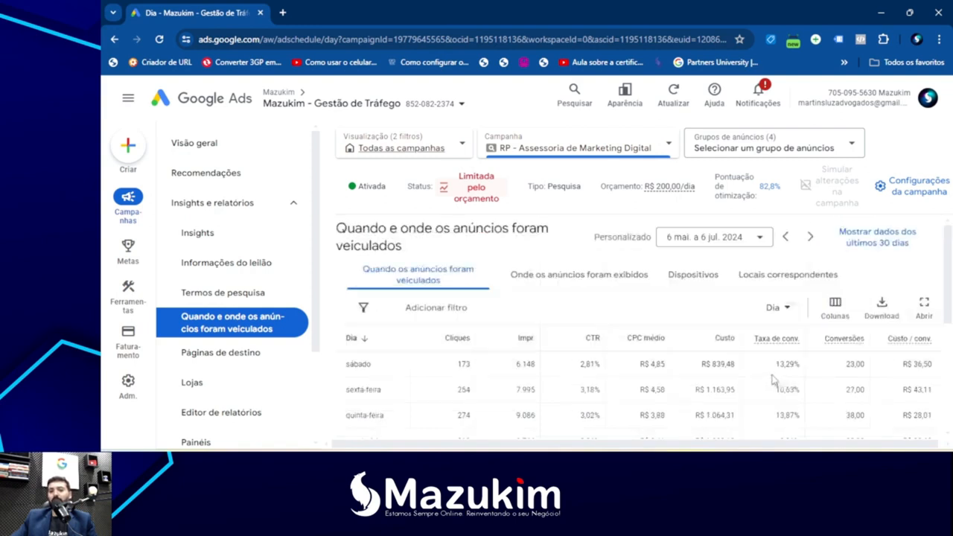
pyautogui.scroll(-3, 771, 371)
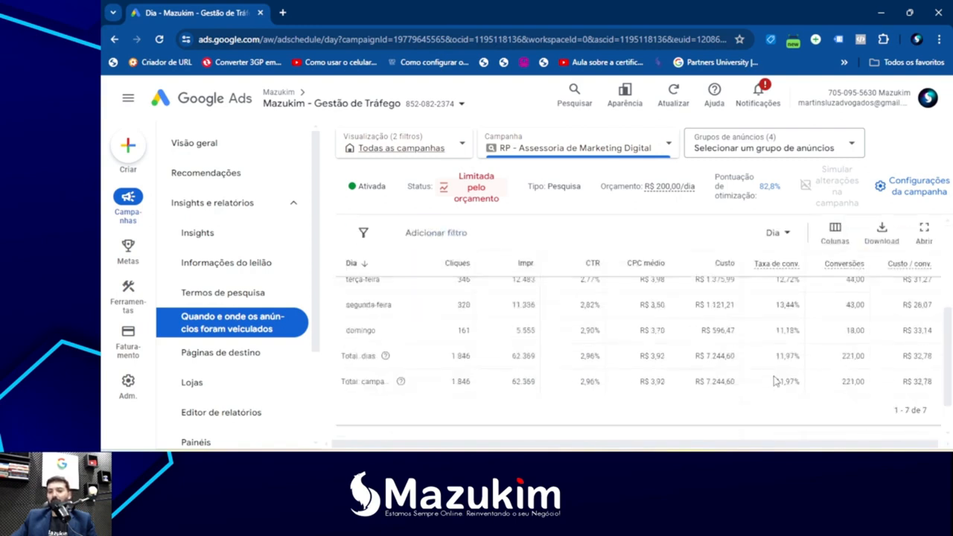
pyautogui.scroll(3, 778, 381)
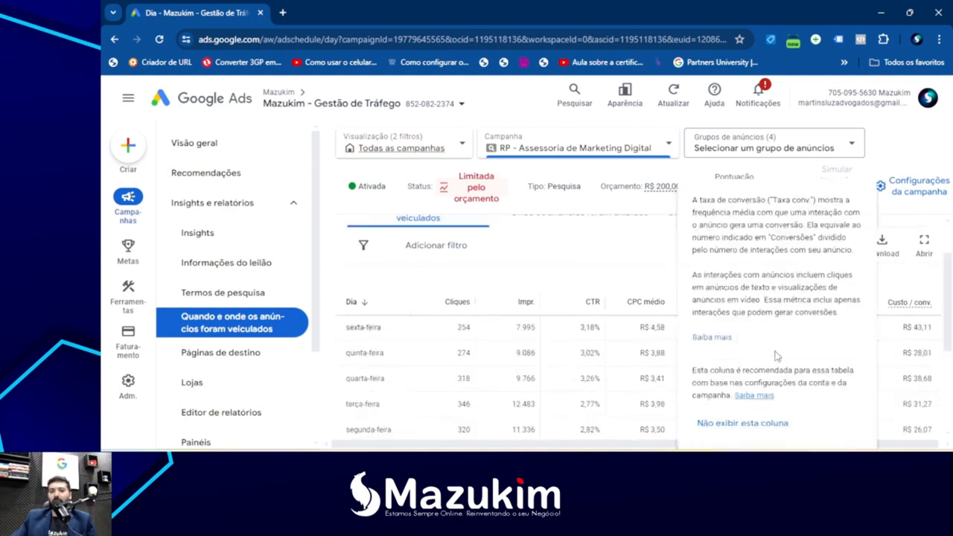
pyautogui.click(792, 303)
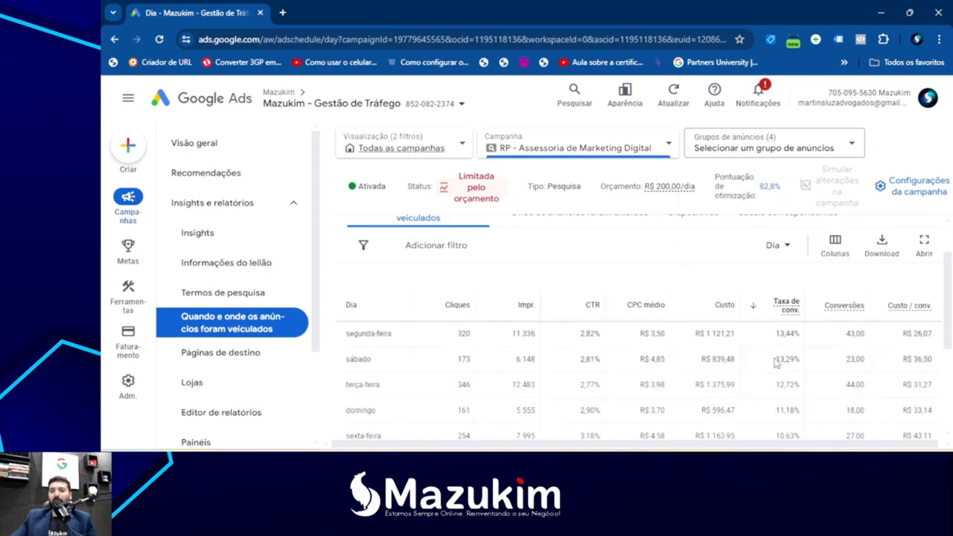
# Step: Compare the conversion rates from Saturday down to the lowest-ranked day, Wednesday
pyautogui.moveTo(772, 363); pyautogui.dragTo(800, 364)
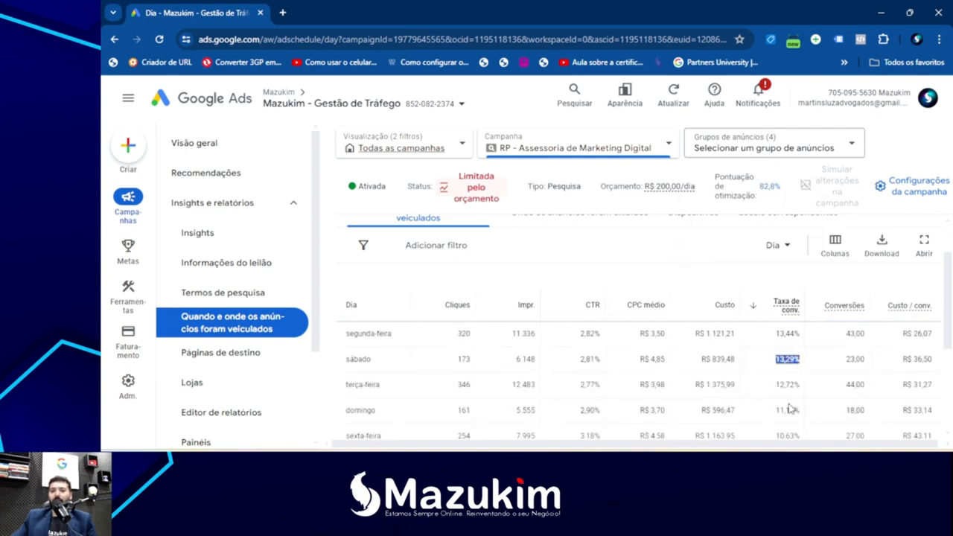
pyautogui.doubleClick(776, 386)
pyautogui.scroll(-1, 789, 391)
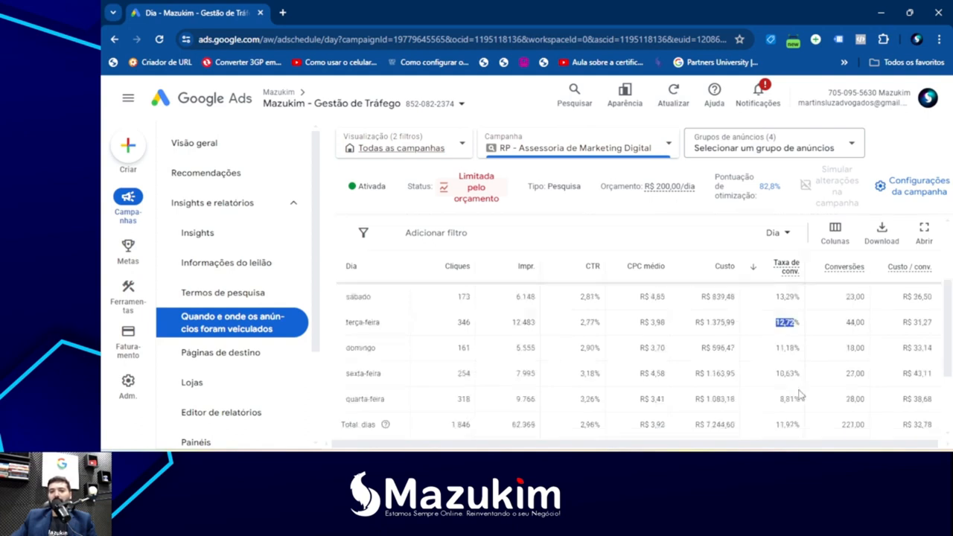
pyautogui.doubleClick(780, 347)
pyautogui.doubleClick(778, 373)
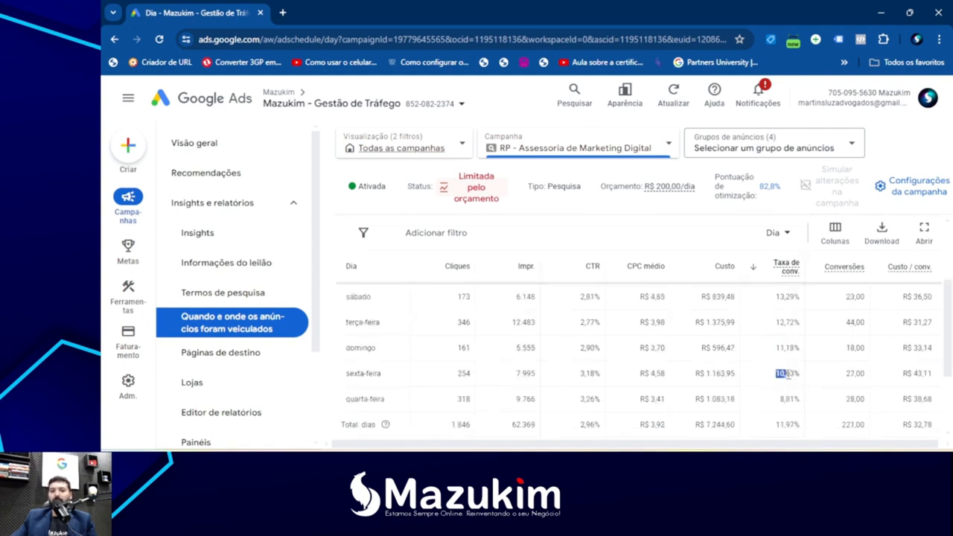
pyautogui.scroll(-1, 782, 380)
pyautogui.doubleClick(783, 338)
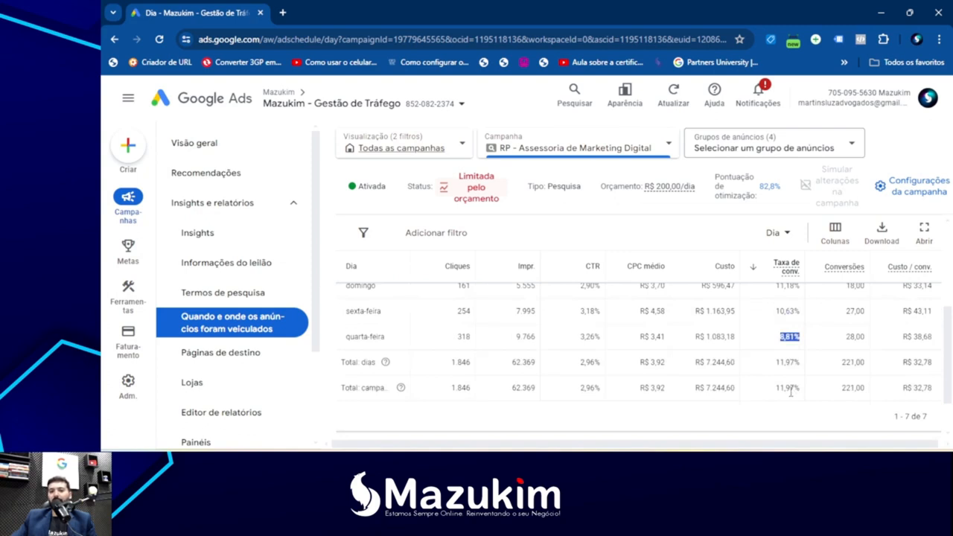
pyautogui.scroll(2, 787, 385)
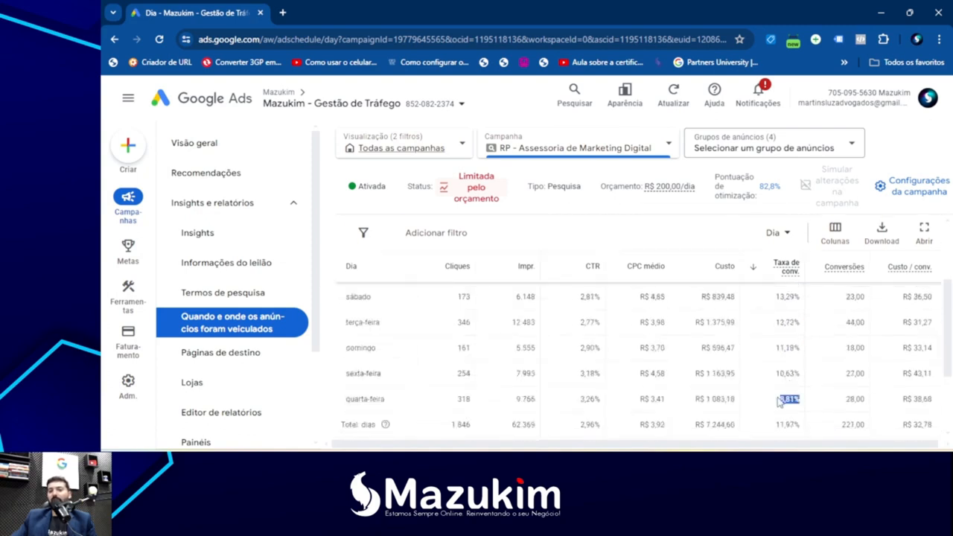
pyautogui.click(759, 401)
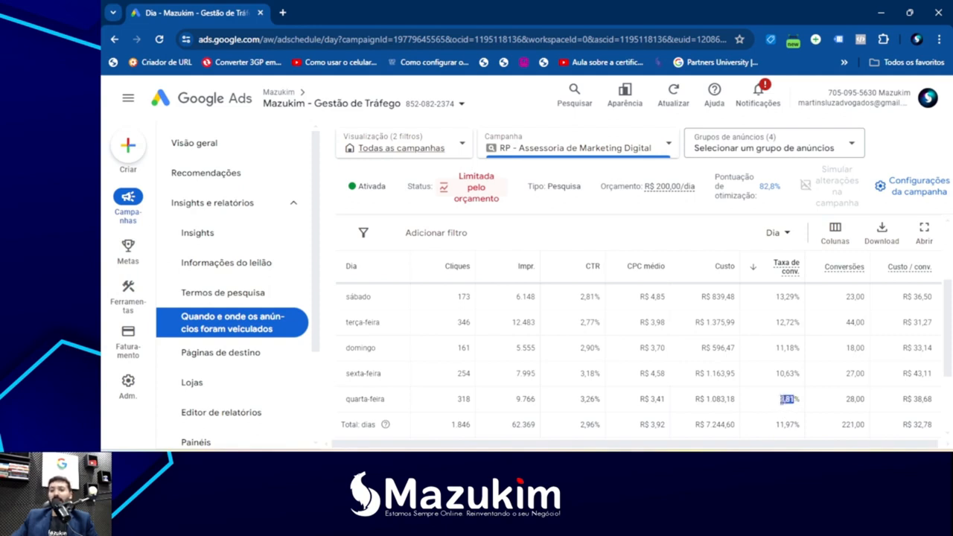
pyautogui.doubleClick(789, 399)
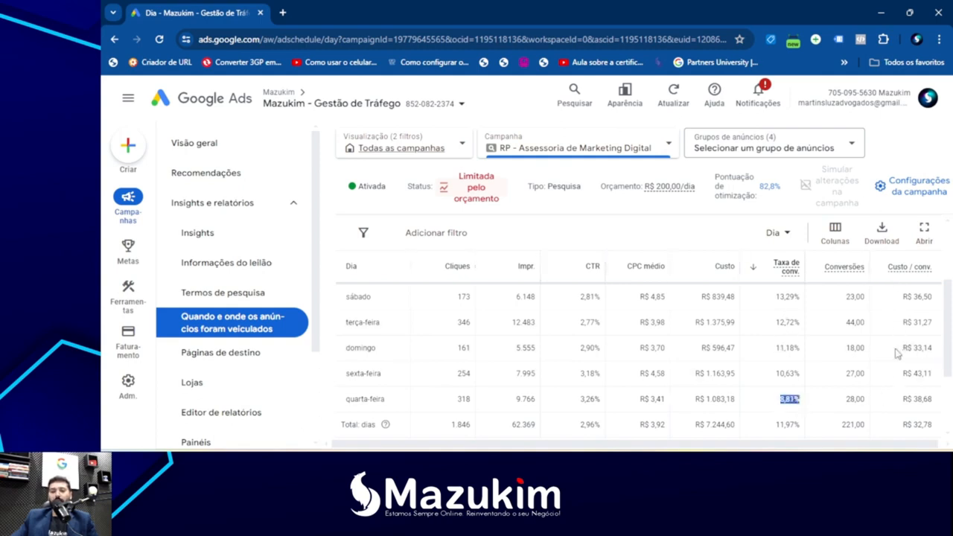
# Step: Enlarge the page and examine the cost per conversion by weekday, focusing on the Wednesday row
pyautogui.hotkey('ctrl', '+')
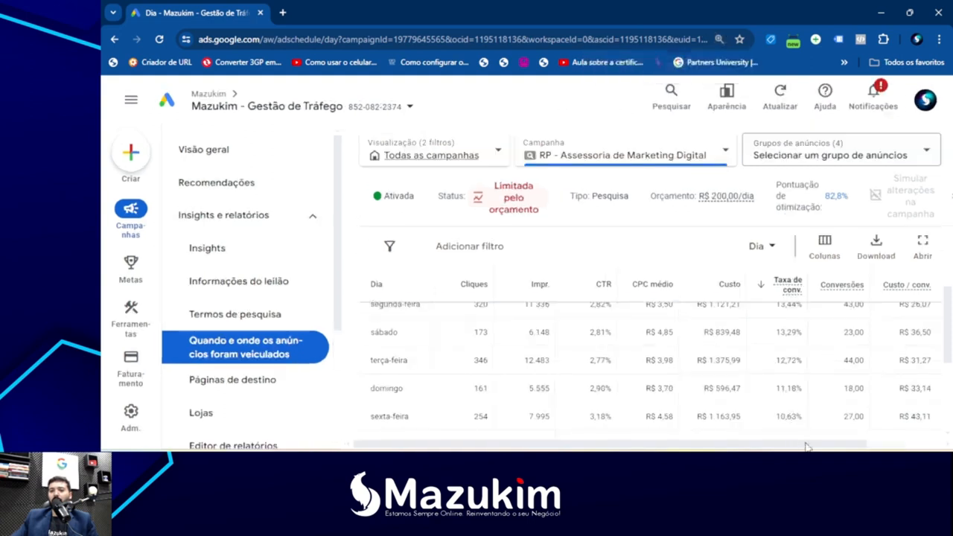
pyautogui.moveTo(805, 444); pyautogui.dragTo(881, 443)
pyautogui.moveTo(857, 344); pyautogui.dragTo(856, 353)
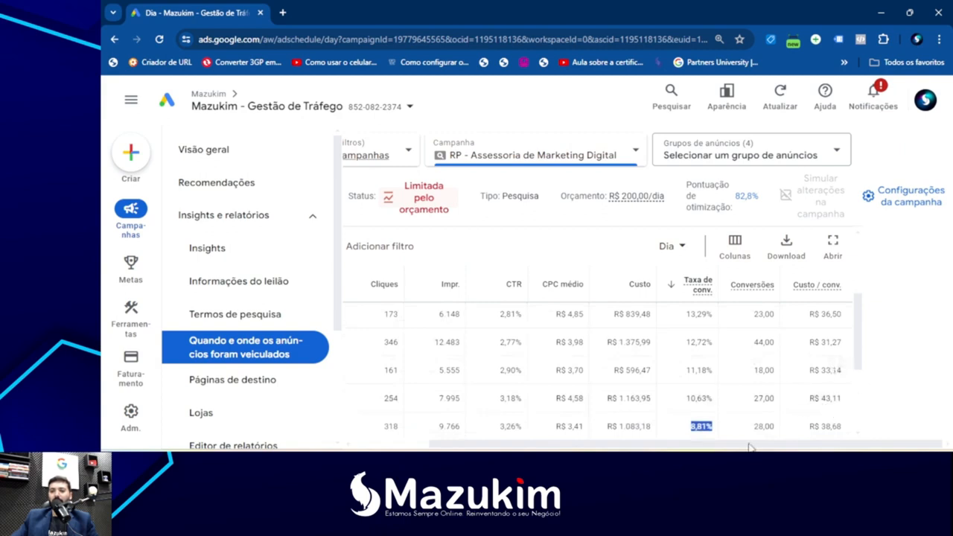
pyautogui.moveTo(750, 447)
pyautogui.mouseDown()
pyautogui.moveTo(676, 442)
pyautogui.moveTo(744, 444)
pyautogui.mouseUp()
pyautogui.moveTo(823, 426); pyautogui.dragTo(829, 389)
pyautogui.click(826, 388)
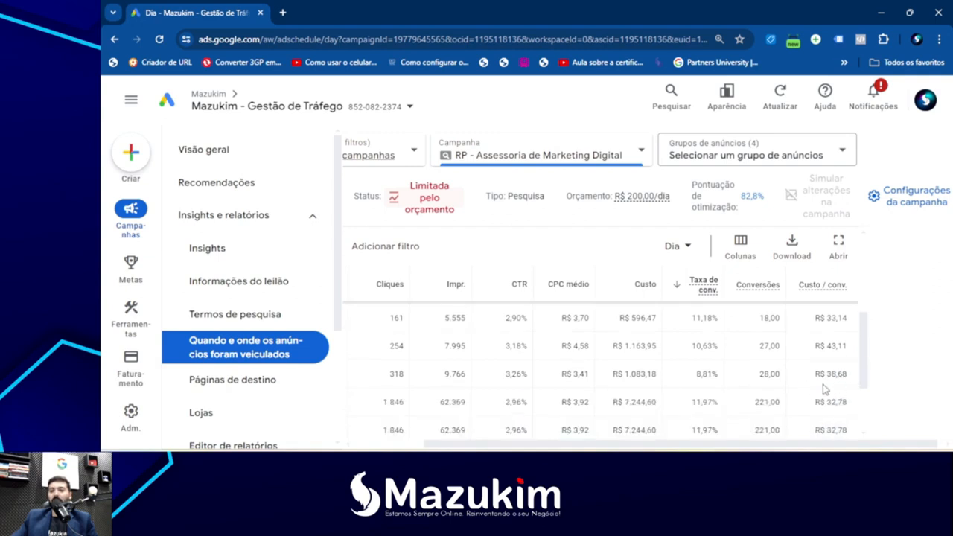
# Step: Compare Friday's cost per conversion with Monday's in the weekday table
pyautogui.moveTo(853, 354); pyautogui.dragTo(820, 357)
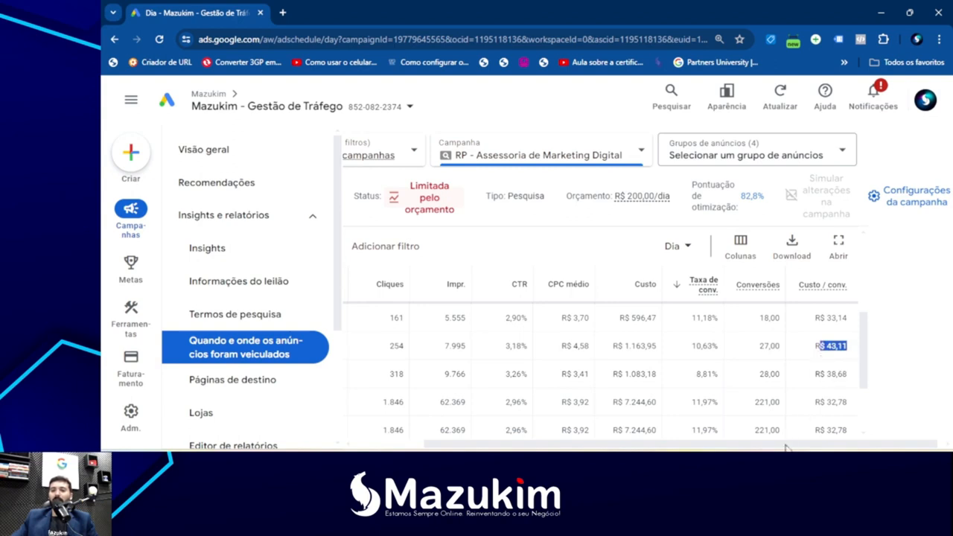
pyautogui.moveTo(784, 444)
pyautogui.mouseDown()
pyautogui.moveTo(680, 445)
pyautogui.moveTo(780, 443)
pyautogui.mouseUp()
pyautogui.scroll(2, 874, 365)
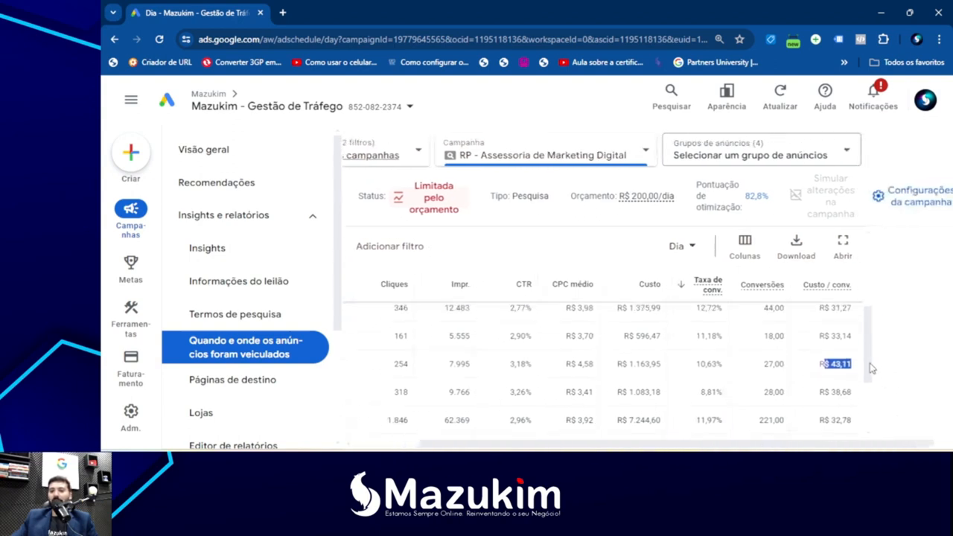
pyautogui.scroll(1, 873, 353)
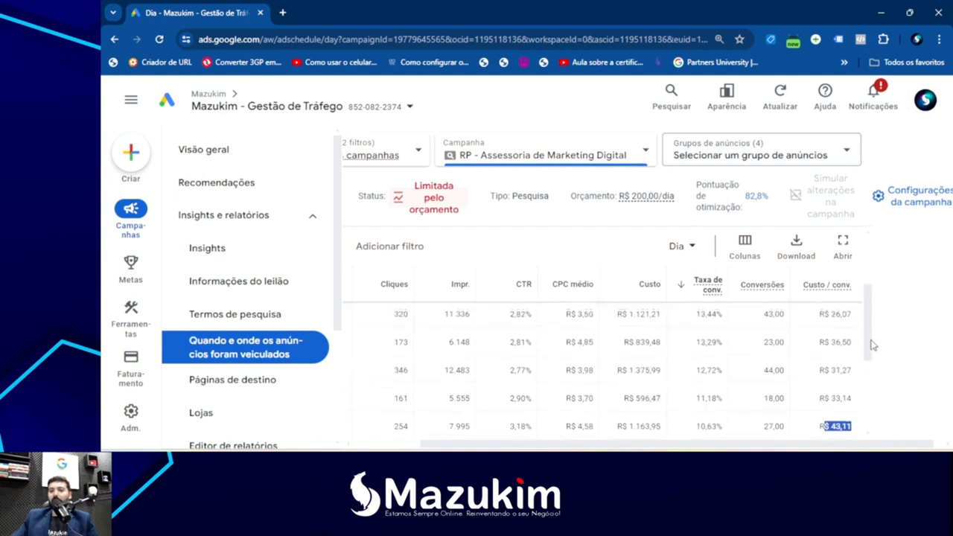
pyautogui.scroll(1, 872, 343)
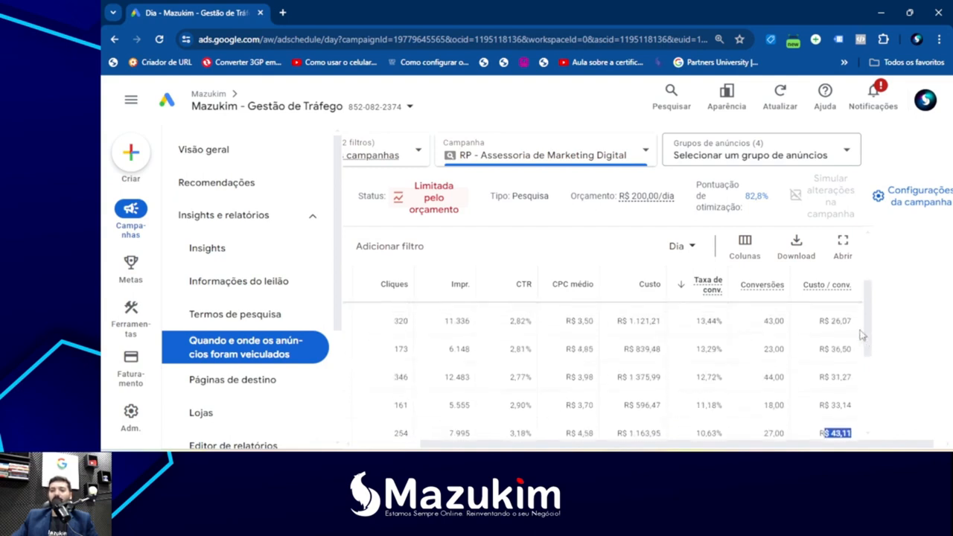
pyautogui.moveTo(853, 322); pyautogui.dragTo(819, 331)
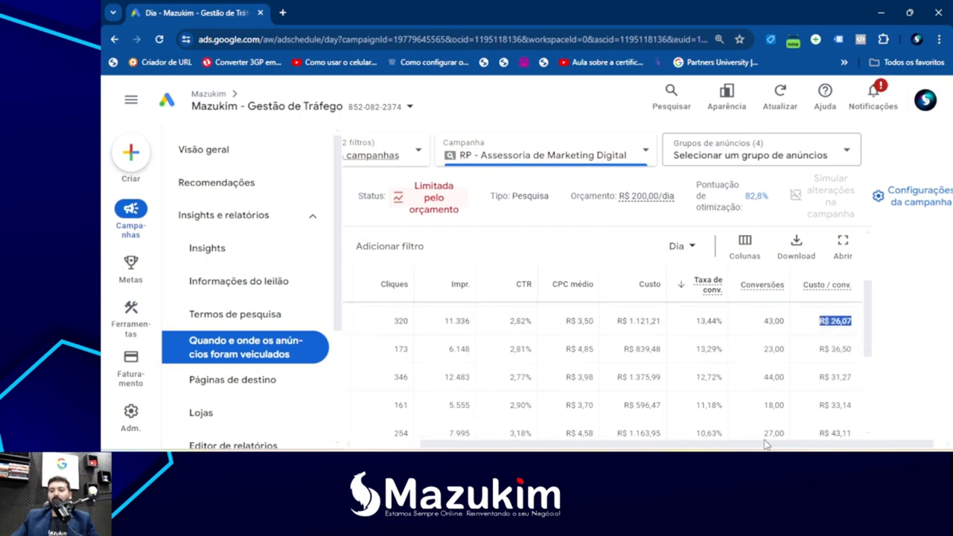
# Step: Examine the Monday row, focusing on its number of conversions alongside its cost per conversion
pyautogui.moveTo(779, 446); pyautogui.dragTo(707, 448)
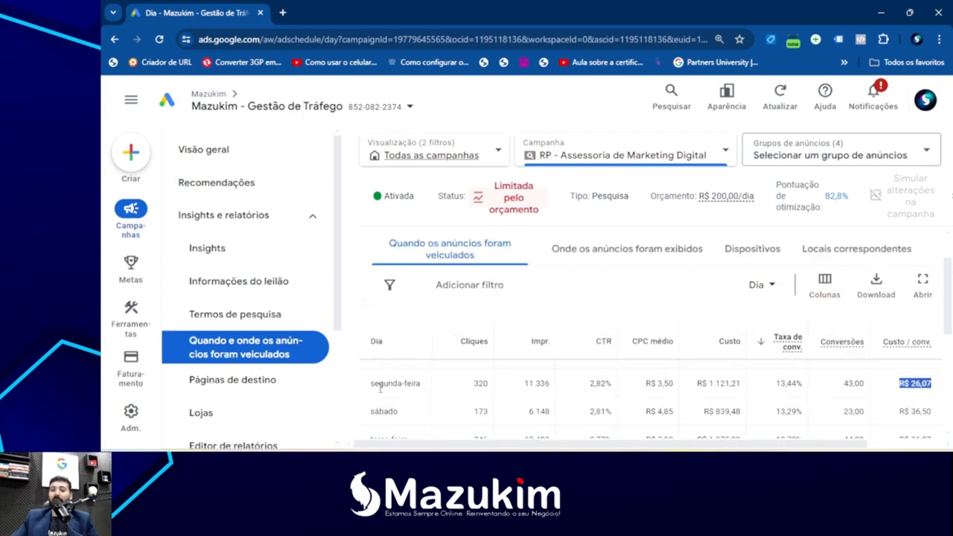
pyautogui.moveTo(371, 383); pyautogui.dragTo(412, 382)
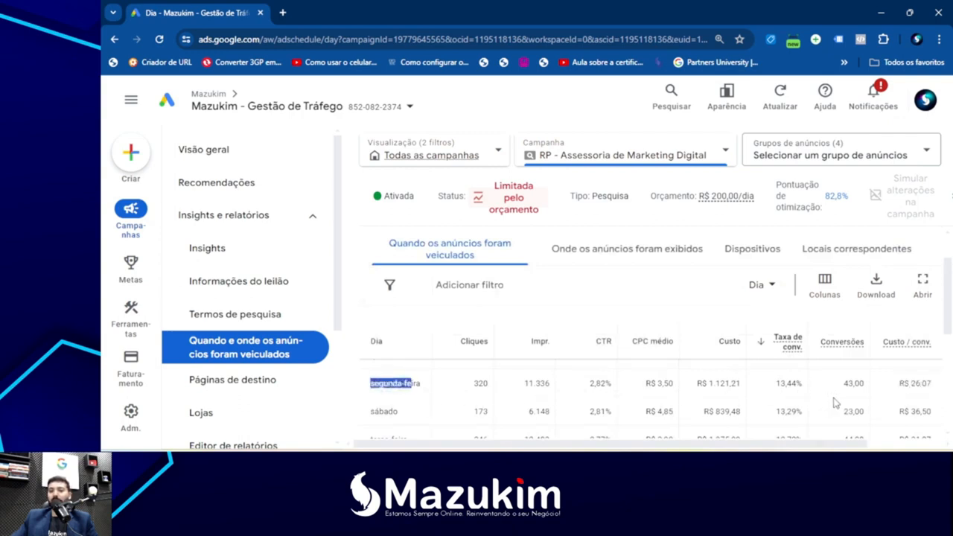
pyautogui.click(372, 414)
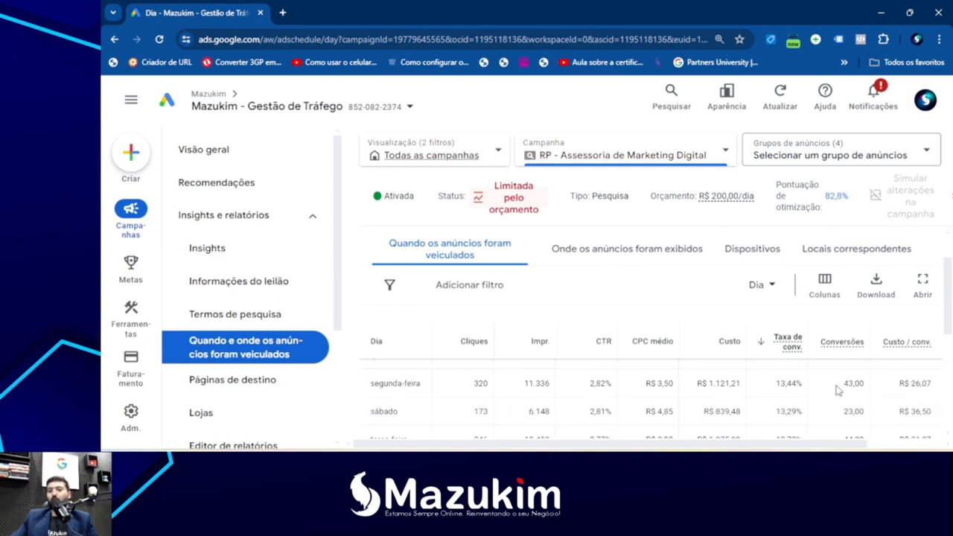
pyautogui.moveTo(842, 384); pyautogui.dragTo(860, 396)
pyautogui.click(860, 396)
pyautogui.scroll(-1, 949, 313)
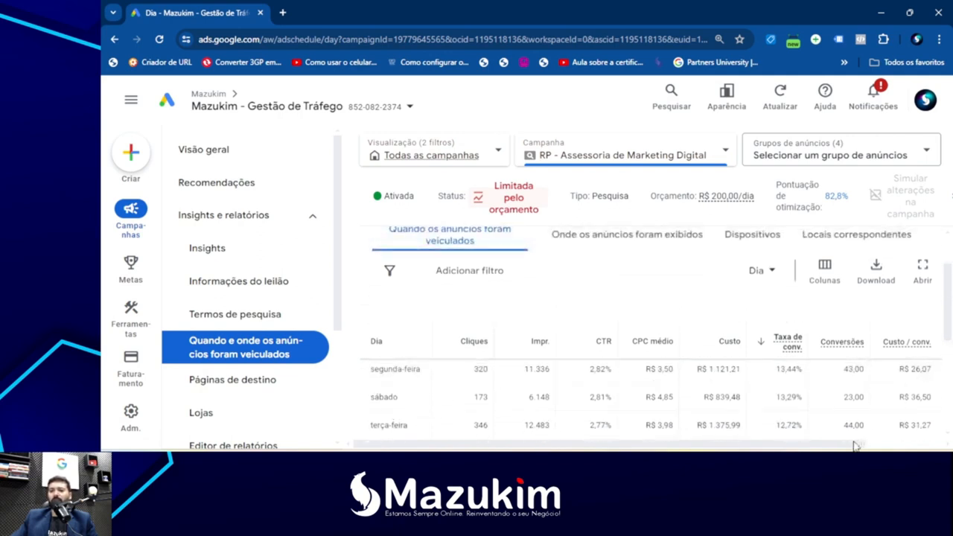
# Step: Examine Friday's average CPC and conversion rate, checking the rate against Wednesday's
pyautogui.moveTo(855, 445); pyautogui.dragTo(878, 435)
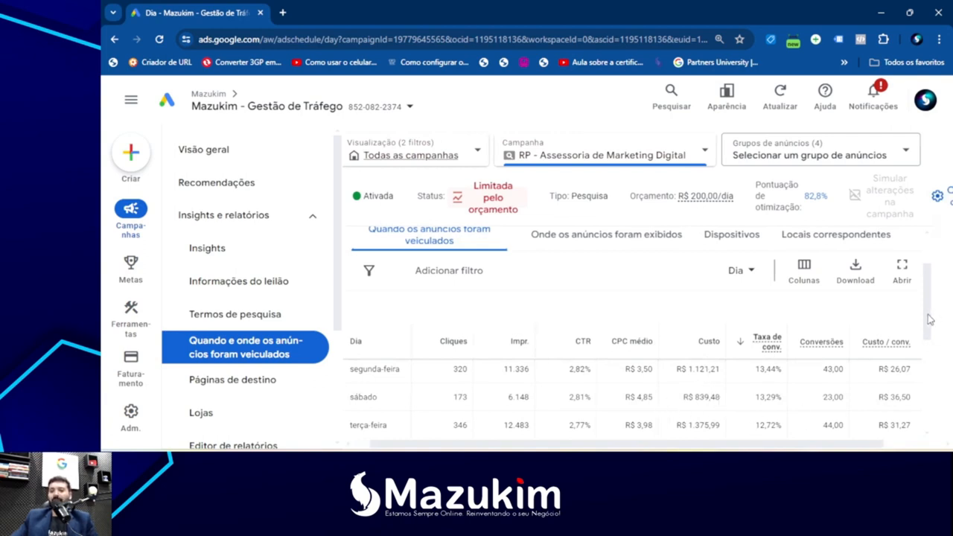
pyautogui.moveTo(929, 319); pyautogui.dragTo(929, 347)
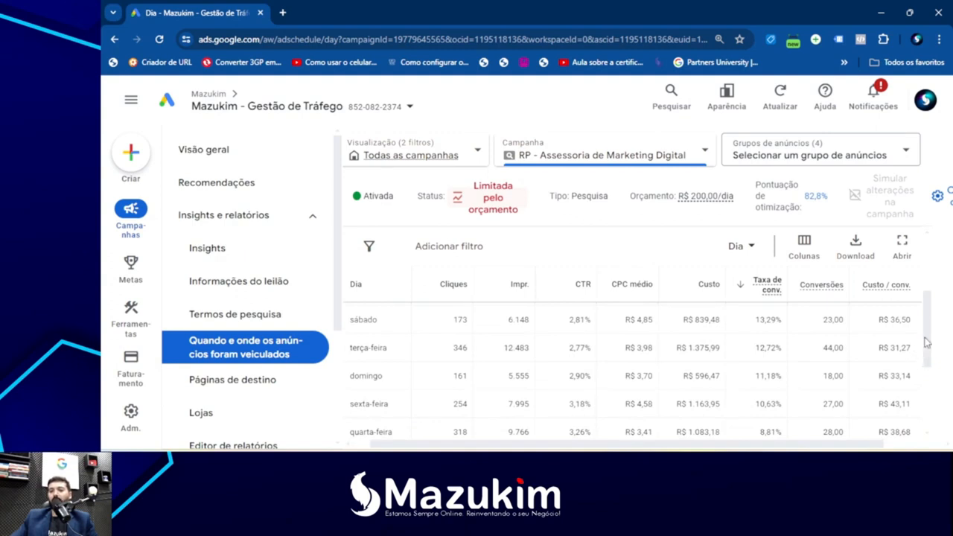
pyautogui.moveTo(926, 342); pyautogui.dragTo(927, 343)
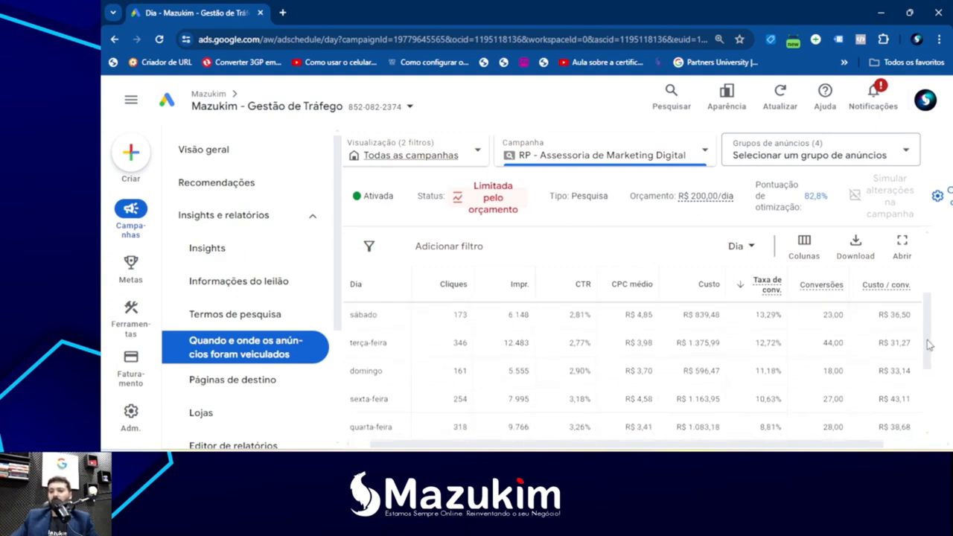
pyautogui.moveTo(400, 396); pyautogui.dragTo(449, 406)
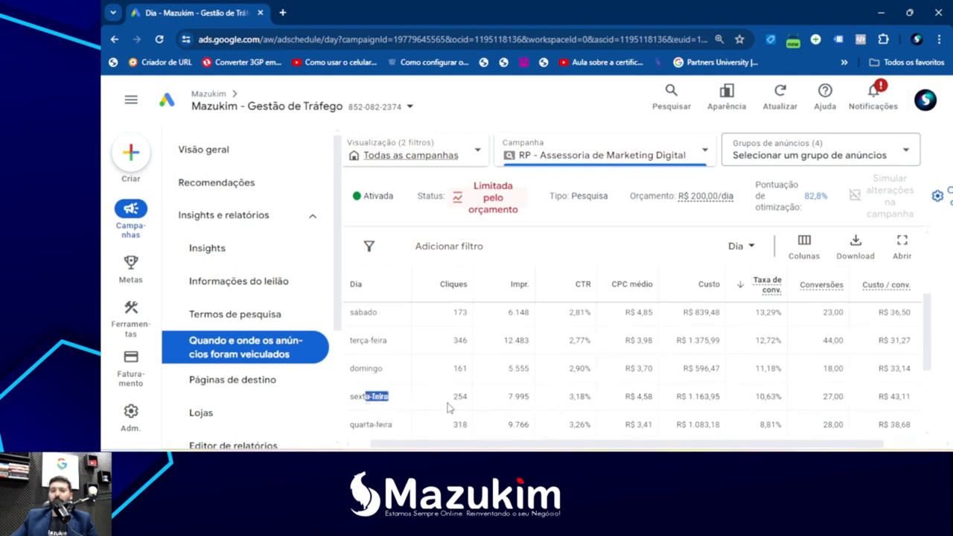
pyautogui.click(884, 402)
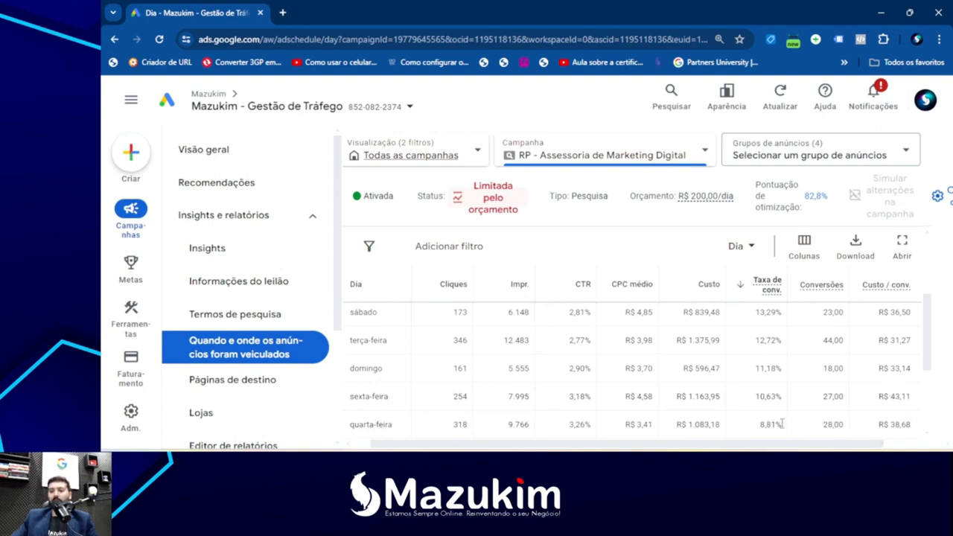
pyautogui.moveTo(781, 424); pyautogui.dragTo(760, 423)
pyautogui.click(748, 413)
pyautogui.moveTo(626, 397); pyautogui.dragTo(650, 399)
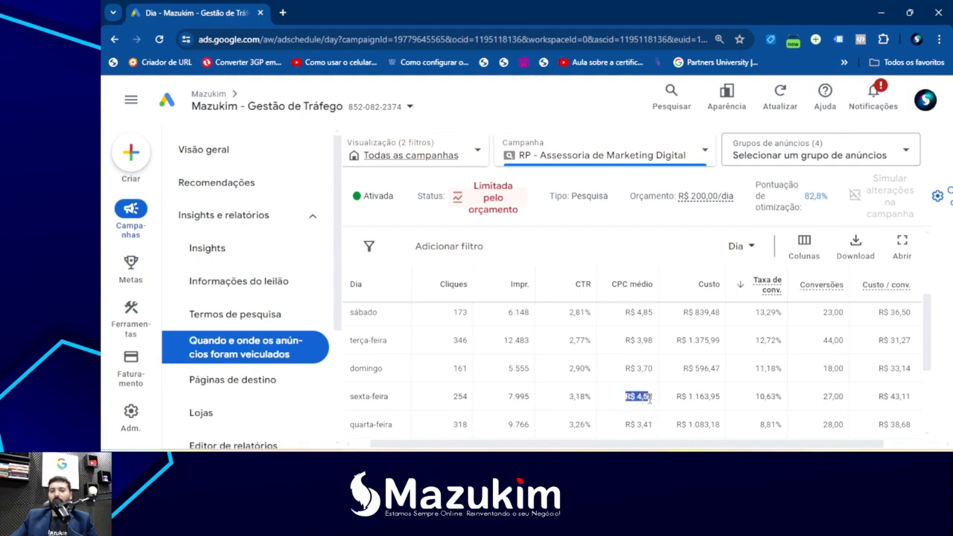
pyautogui.moveTo(754, 397); pyautogui.dragTo(783, 398)
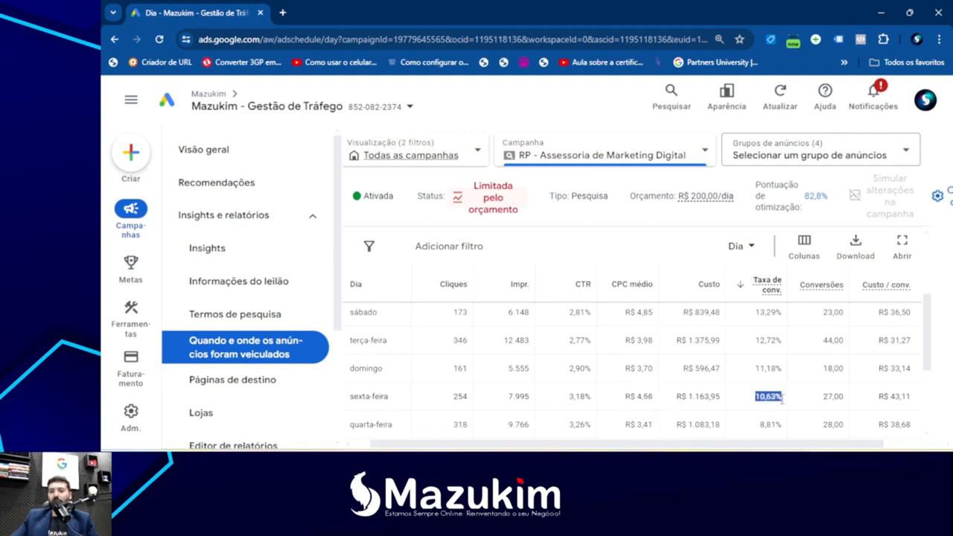
pyautogui.moveTo(626, 398); pyautogui.dragTo(655, 399)
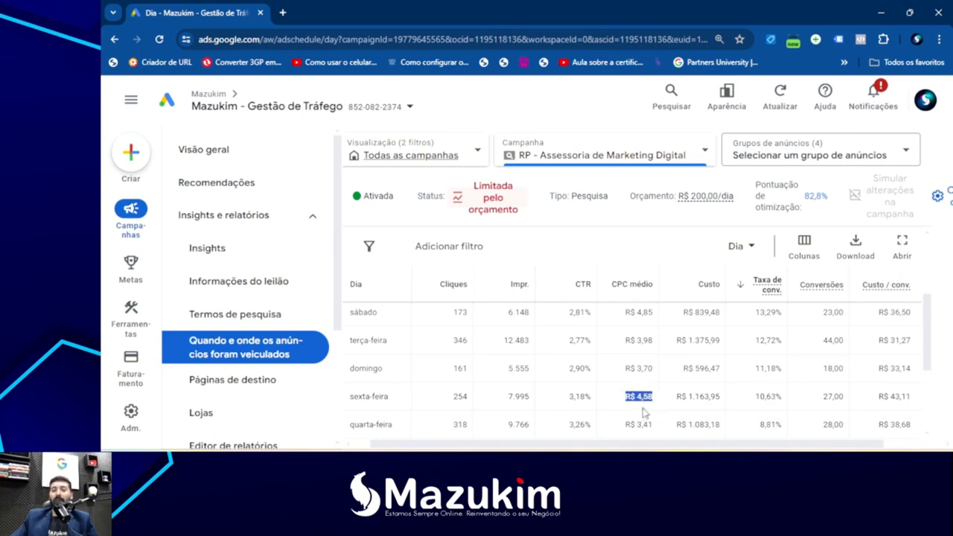
pyautogui.click(645, 412)
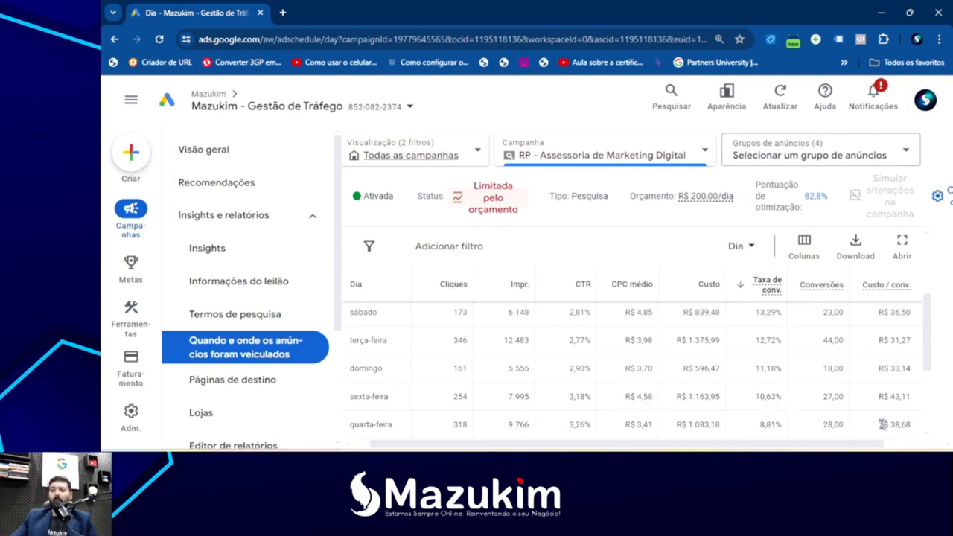
# Step: Examine Wednesday's average CPC, conversion rate and cost per conversion
pyautogui.moveTo(880, 424); pyautogui.dragTo(914, 431)
pyautogui.click(893, 420)
pyautogui.moveTo(629, 427); pyautogui.dragTo(657, 384)
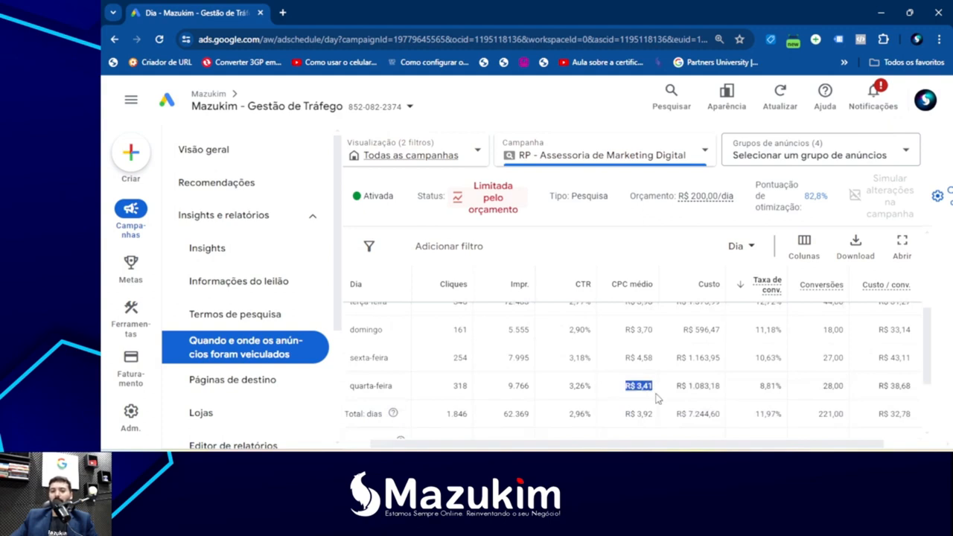
pyautogui.click(655, 400)
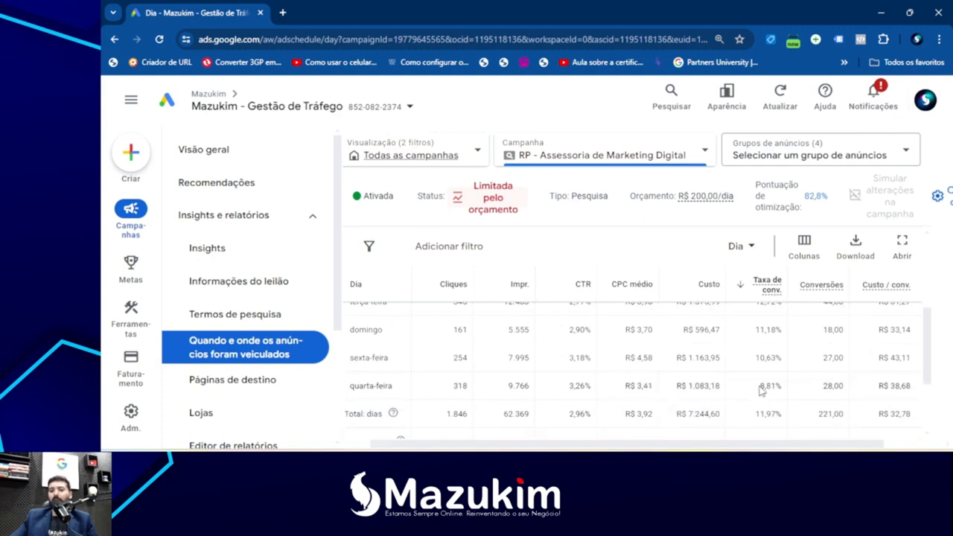
pyautogui.moveTo(757, 386); pyautogui.dragTo(782, 386)
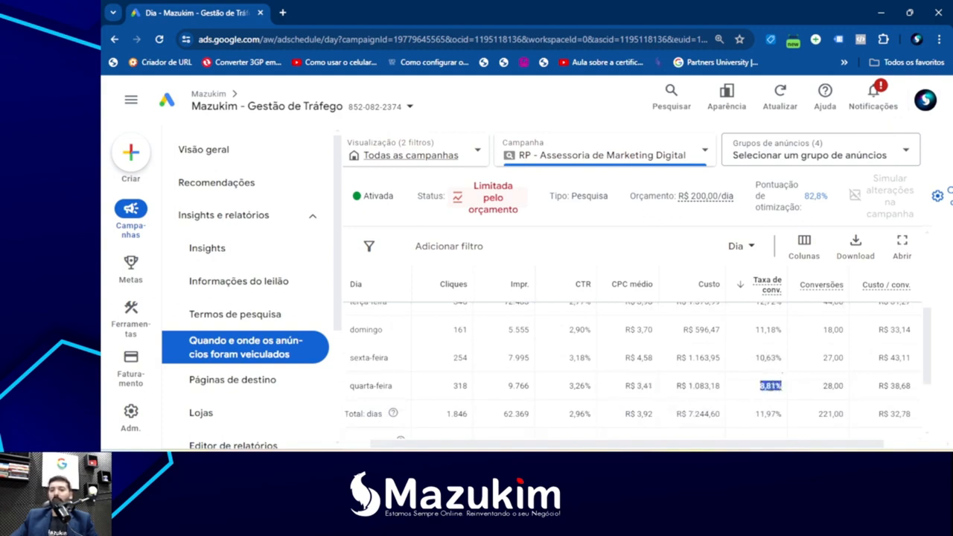
pyautogui.moveTo(878, 381); pyautogui.dragTo(908, 387)
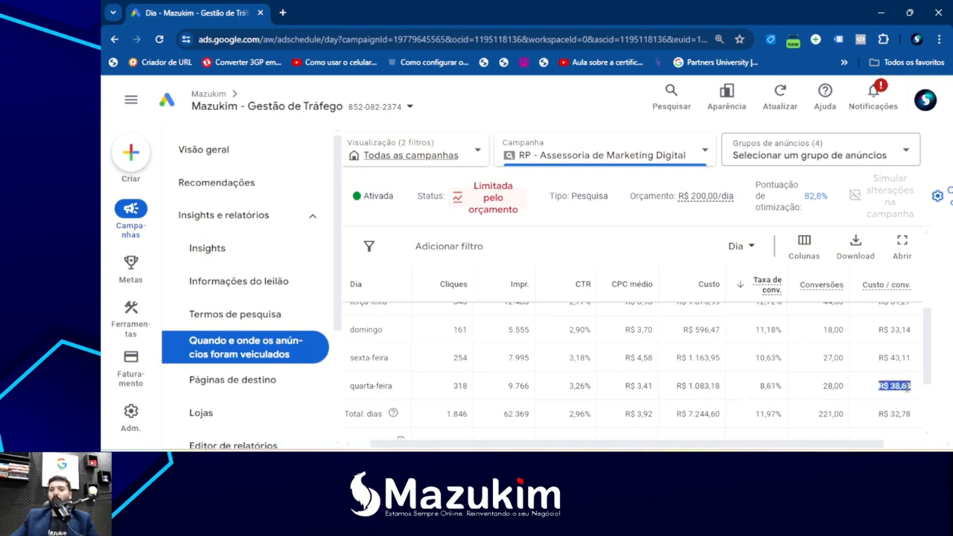
pyautogui.click(867, 390)
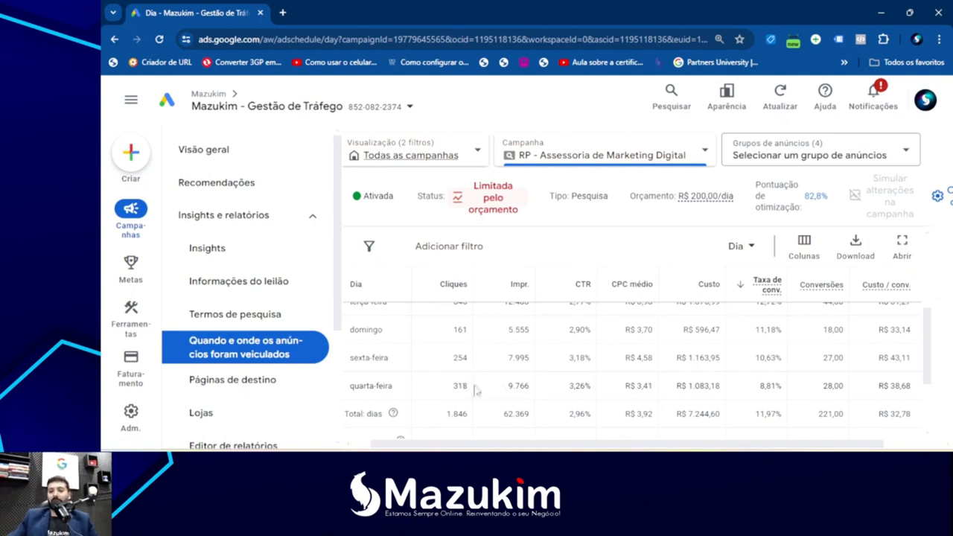
pyautogui.moveTo(618, 386); pyautogui.dragTo(653, 385)
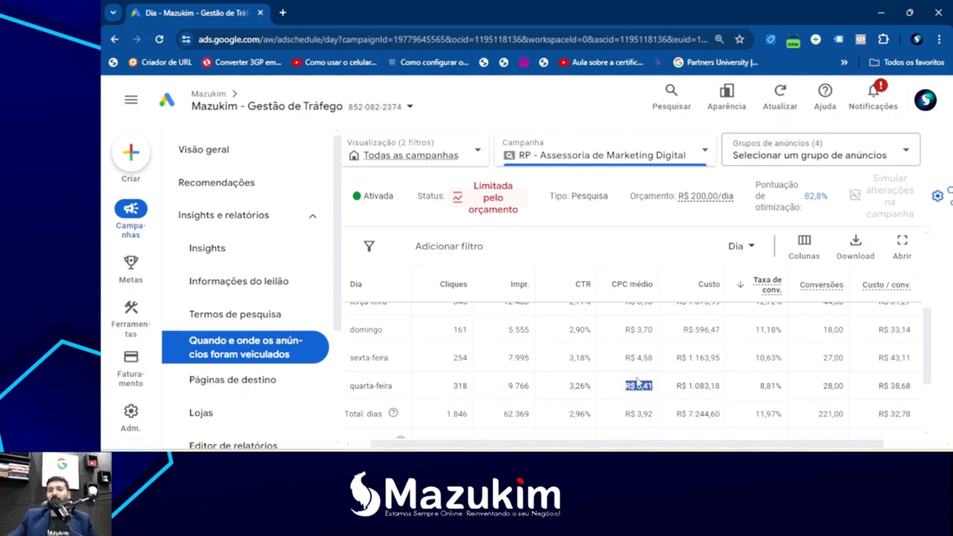
pyautogui.click(636, 381)
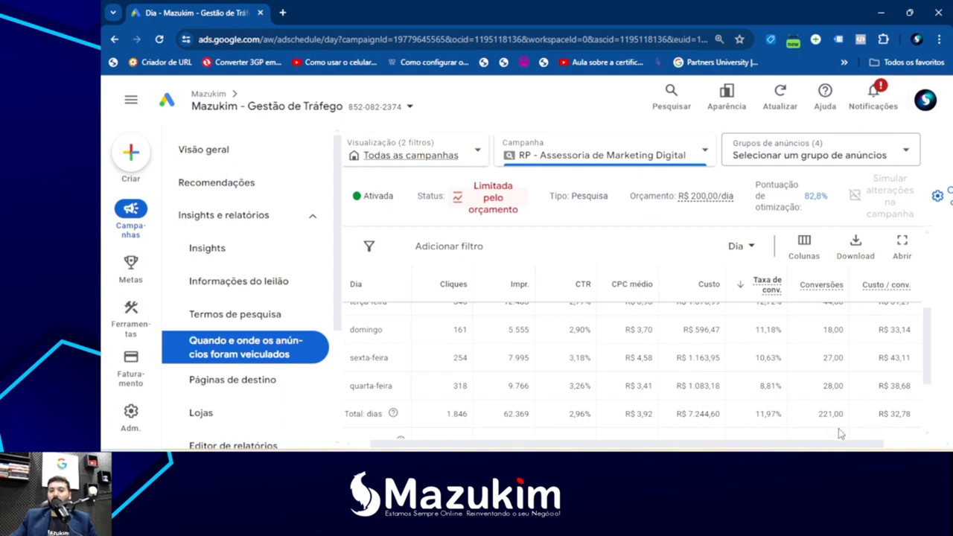
# Step: Compare Friday's cost per conversion and average CPC with Wednesday's average CPC
pyautogui.scroll(-1, 929, 359)
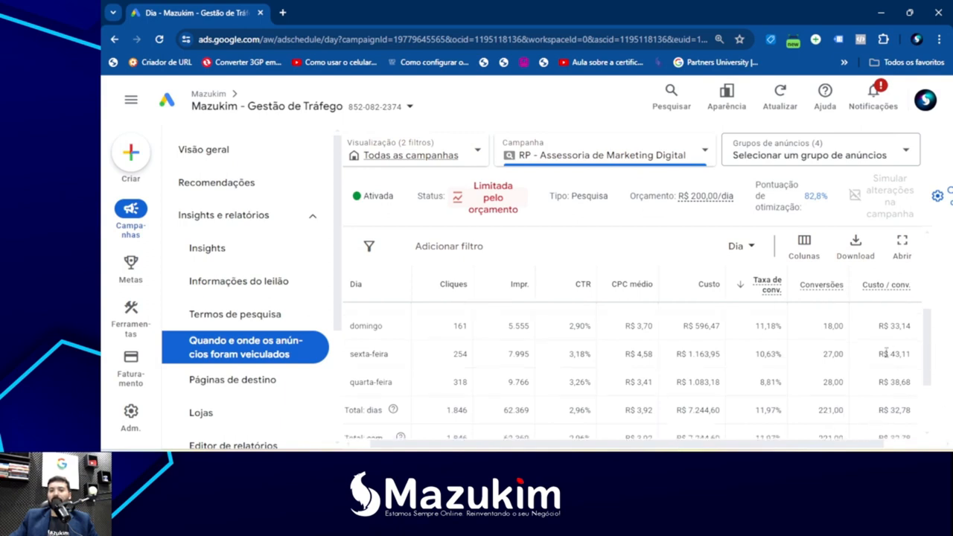
pyautogui.moveTo(880, 355); pyautogui.dragTo(917, 361)
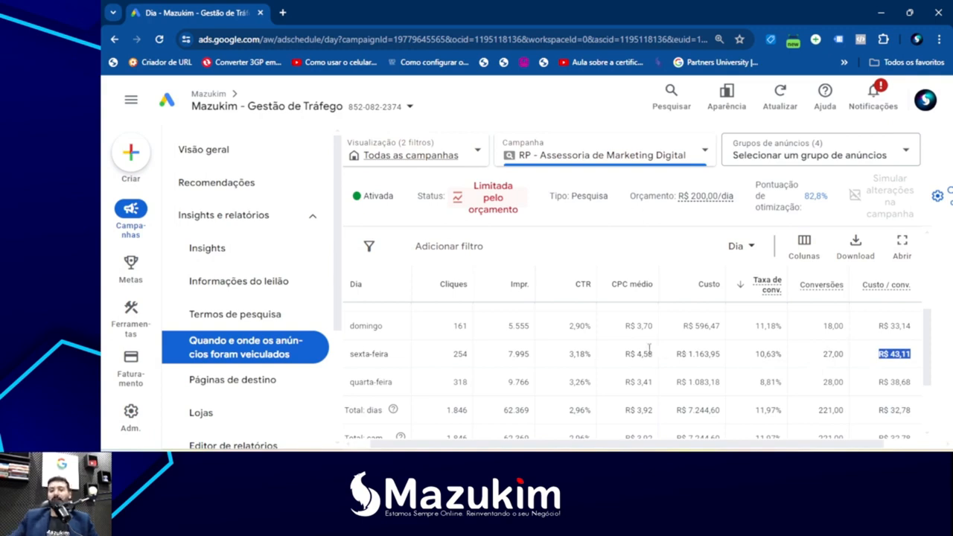
pyautogui.moveTo(625, 353); pyautogui.dragTo(649, 381)
pyautogui.click(649, 382)
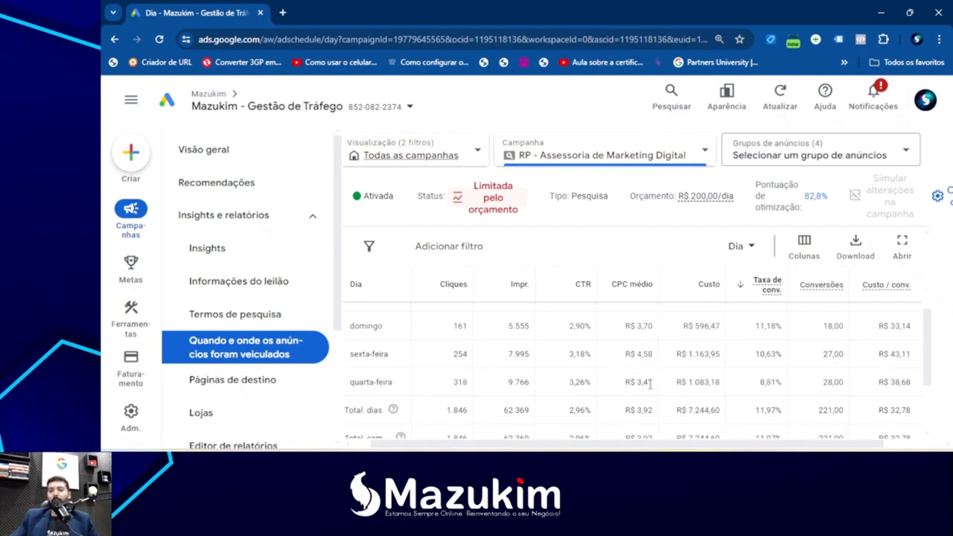
pyautogui.moveTo(871, 357); pyautogui.dragTo(934, 350)
pyautogui.click(875, 365)
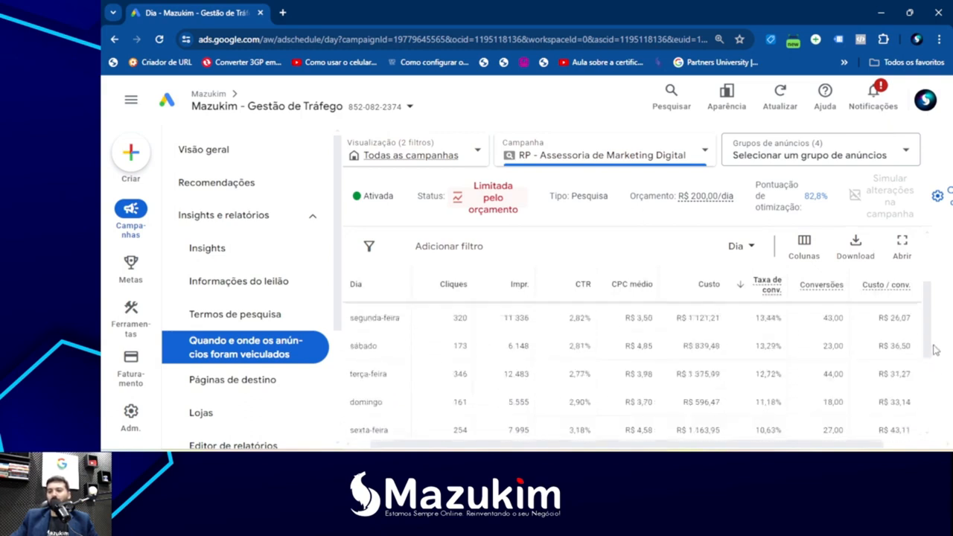
# Step: Examine Saturday's cost per conversion in relation to its conversion rate
pyautogui.moveTo(877, 346); pyautogui.dragTo(908, 347)
pyautogui.click(896, 361)
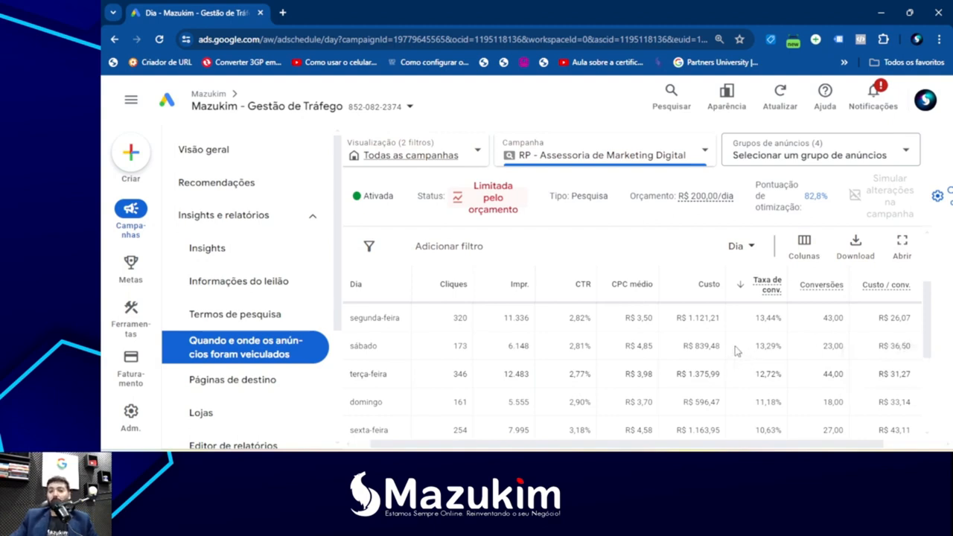
pyautogui.moveTo(751, 350); pyautogui.dragTo(780, 356)
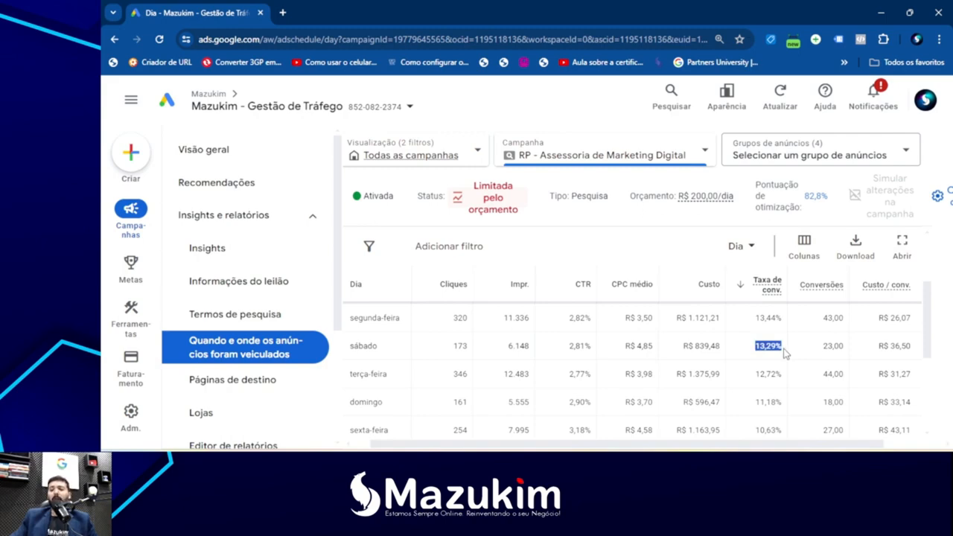
pyautogui.moveTo(875, 351); pyautogui.dragTo(908, 350)
# Step: Sort the weekday rows by cost per conversion, highest first, and check Saturday's value
pyautogui.moveTo(887, 292)
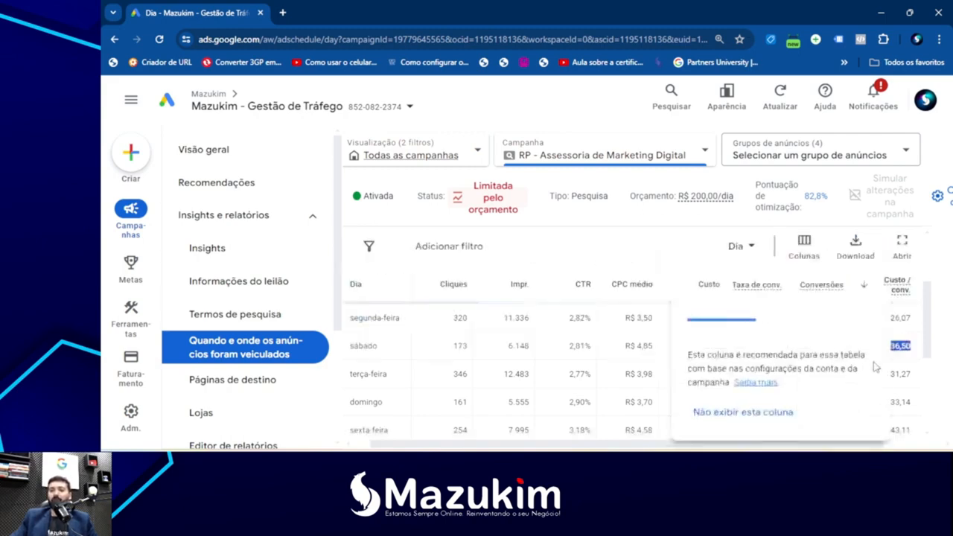
pyautogui.scroll(1, 661, 378)
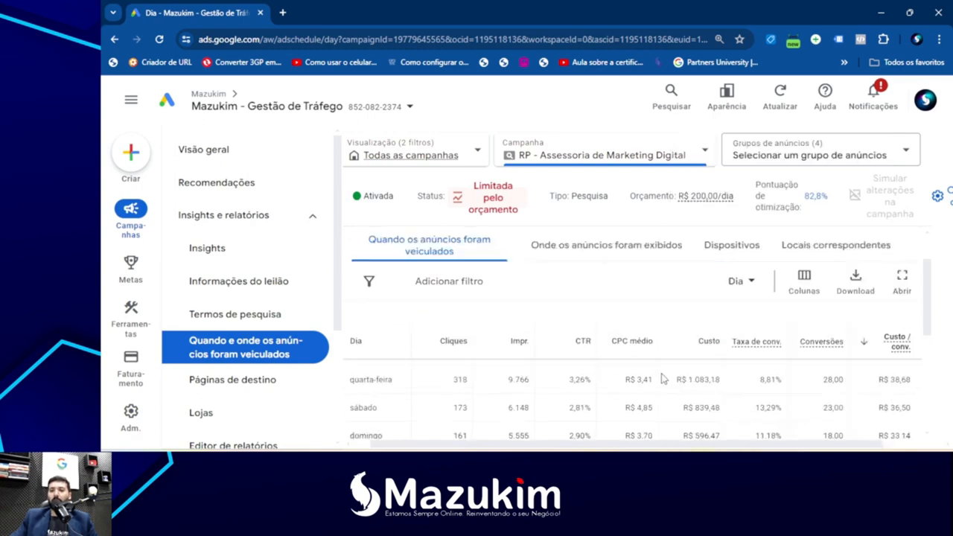
pyautogui.scroll(-1, 740, 382)
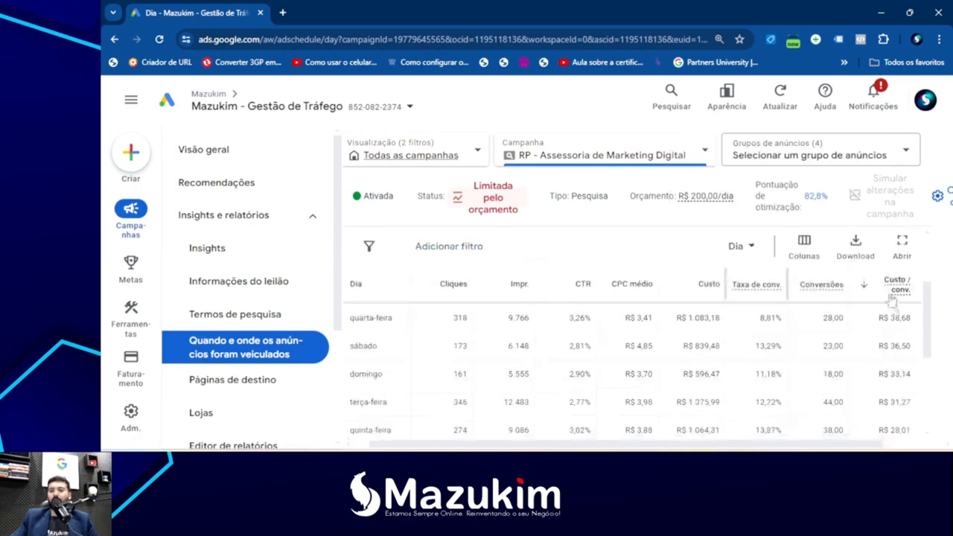
pyautogui.moveTo(878, 346); pyautogui.dragTo(914, 350)
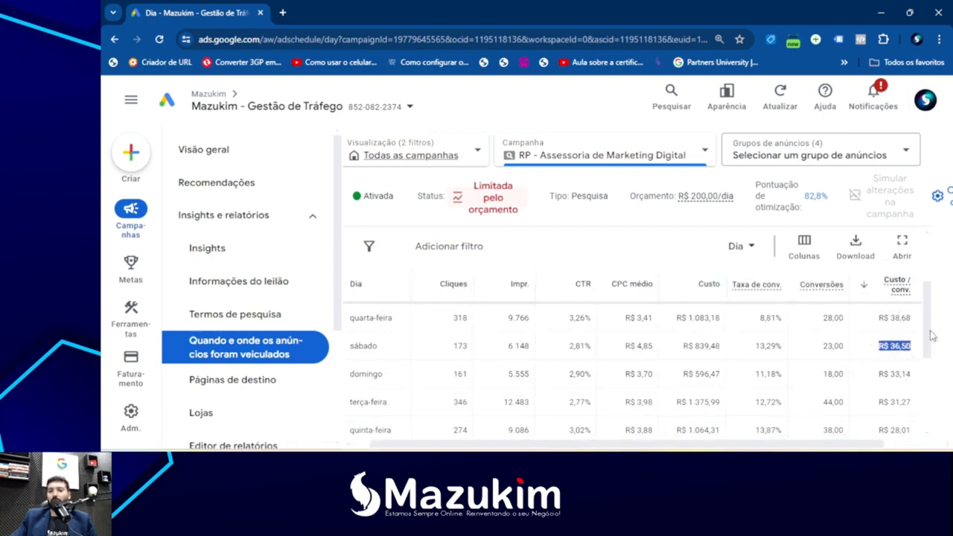
# Step: Check Saturday's average CPC against the neighbouring weekdays and its cost per conversion
pyautogui.scroll(2, 933, 336)
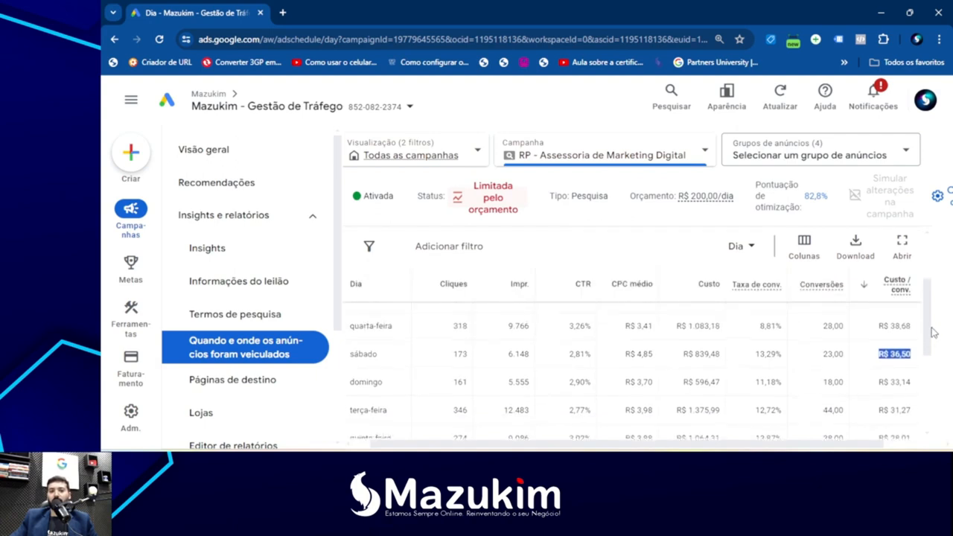
pyautogui.scroll(1, 932, 331)
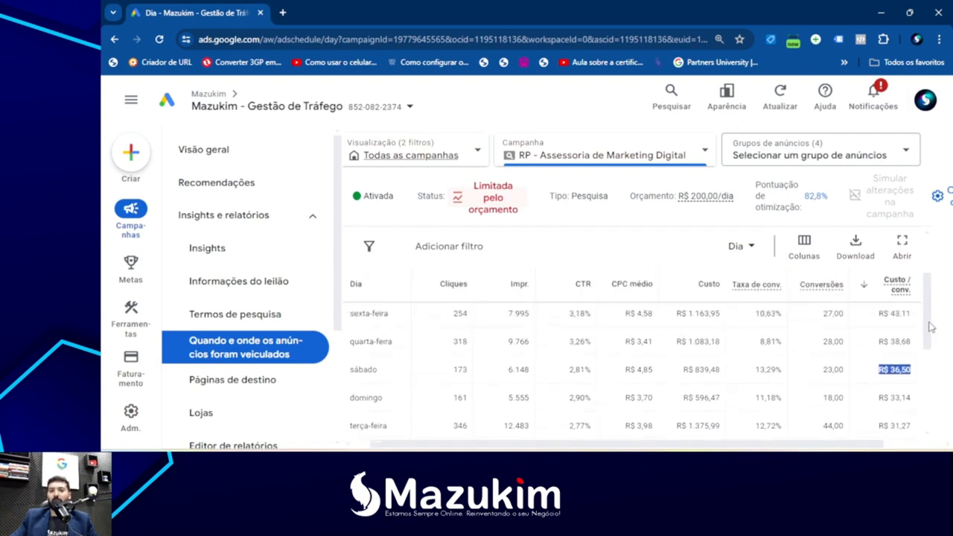
pyautogui.scroll(-1, 933, 331)
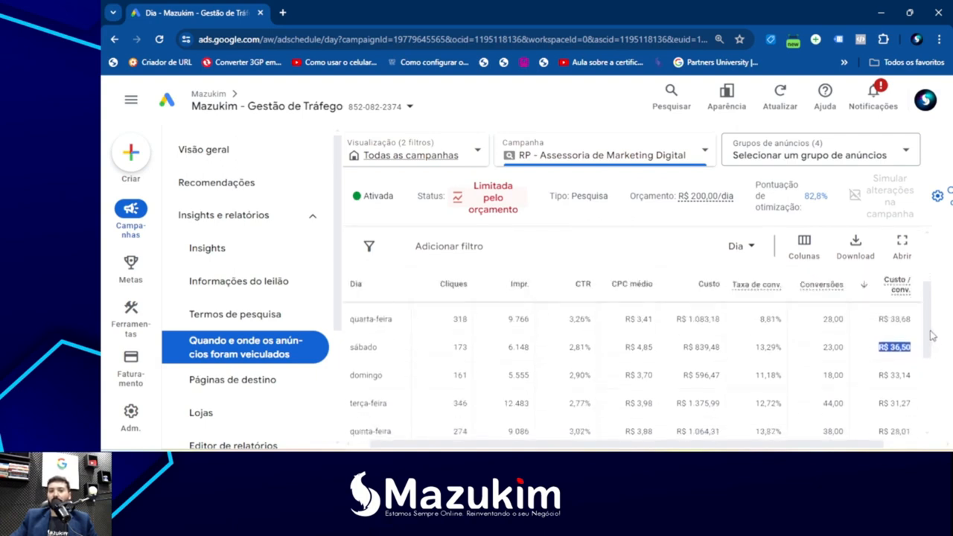
pyautogui.scroll(-1, 932, 336)
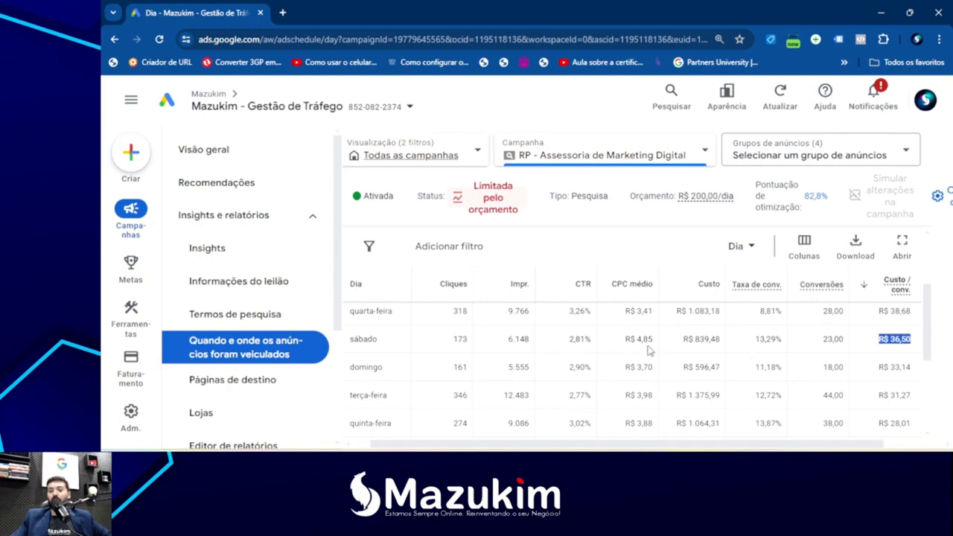
pyautogui.moveTo(625, 339); pyautogui.dragTo(645, 336)
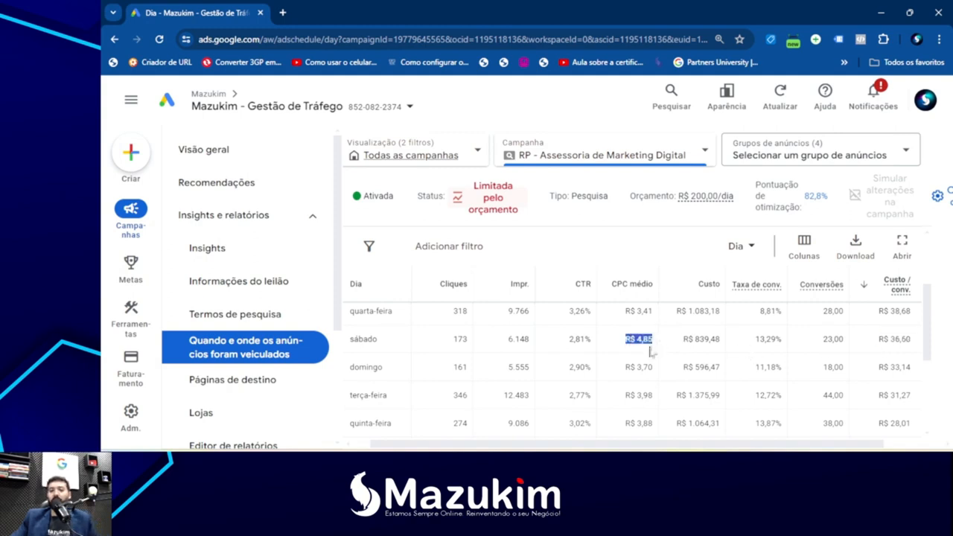
pyautogui.click(653, 352)
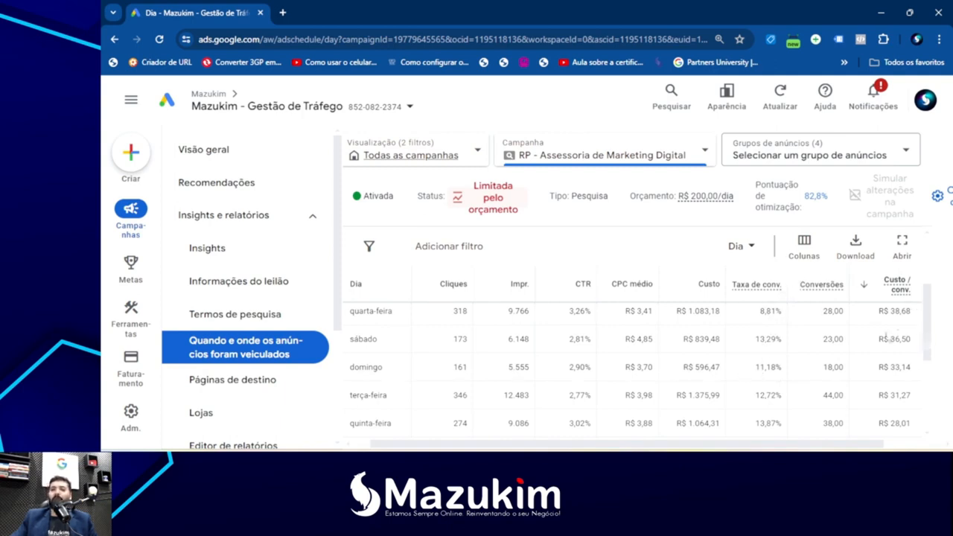
# Step: Sort the weekday rows by conversion rate, highest first, and review the ranking from Monday down to Wednesday
pyautogui.click(753, 292)
pyautogui.scroll(2, 721, 374)
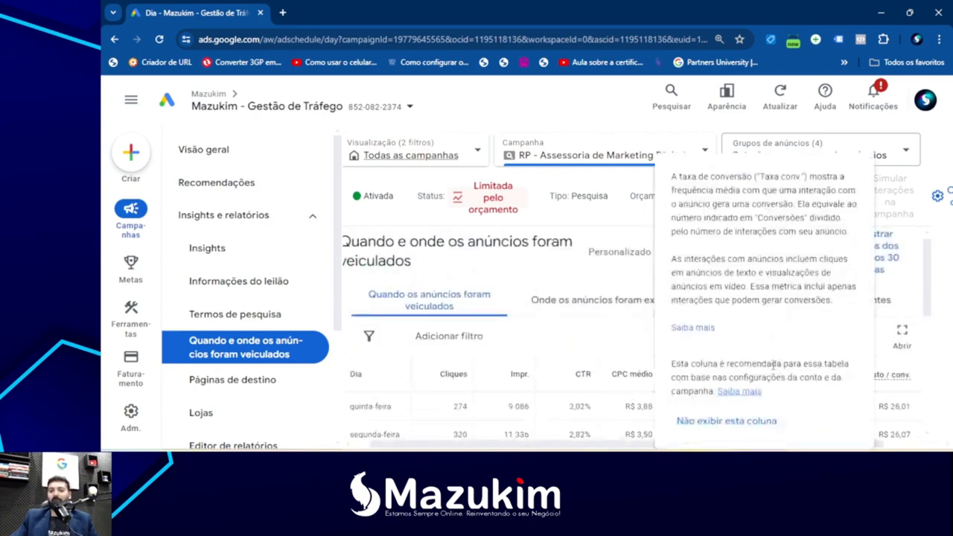
pyautogui.scroll(-1, 744, 376)
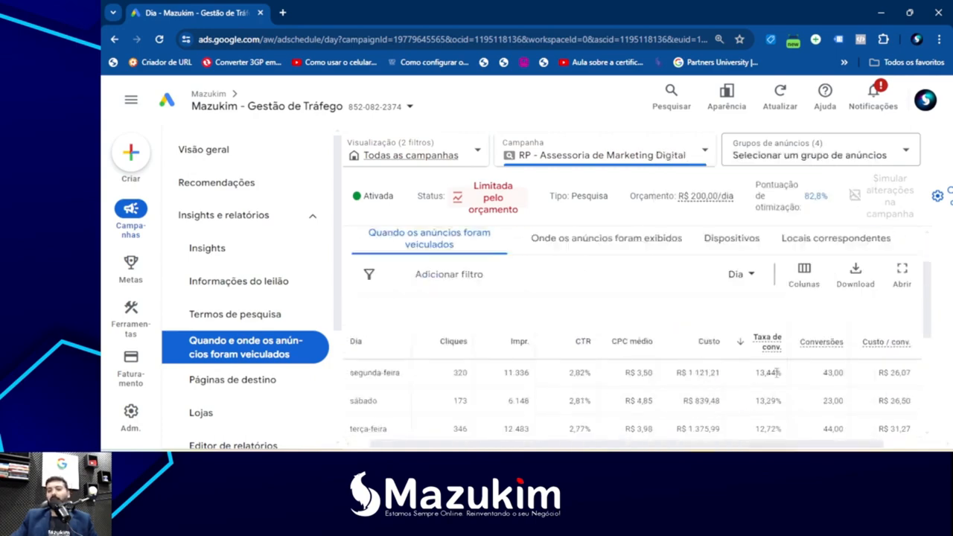
pyautogui.scroll(-2, 776, 384)
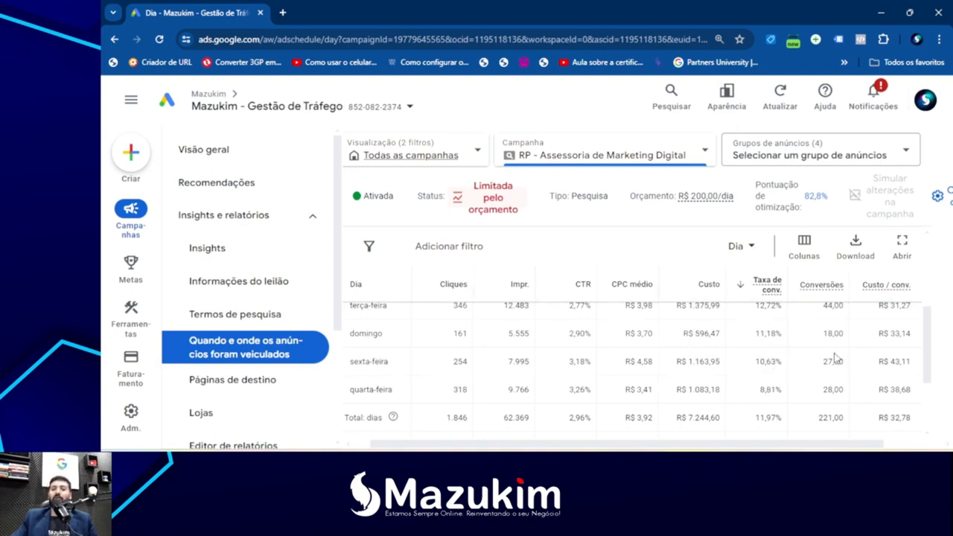
# Step: Compare the number of conversions on Monday and Tuesday with the other weekdays
pyautogui.scroll(1, 835, 382)
pyautogui.scroll(1, 832, 385)
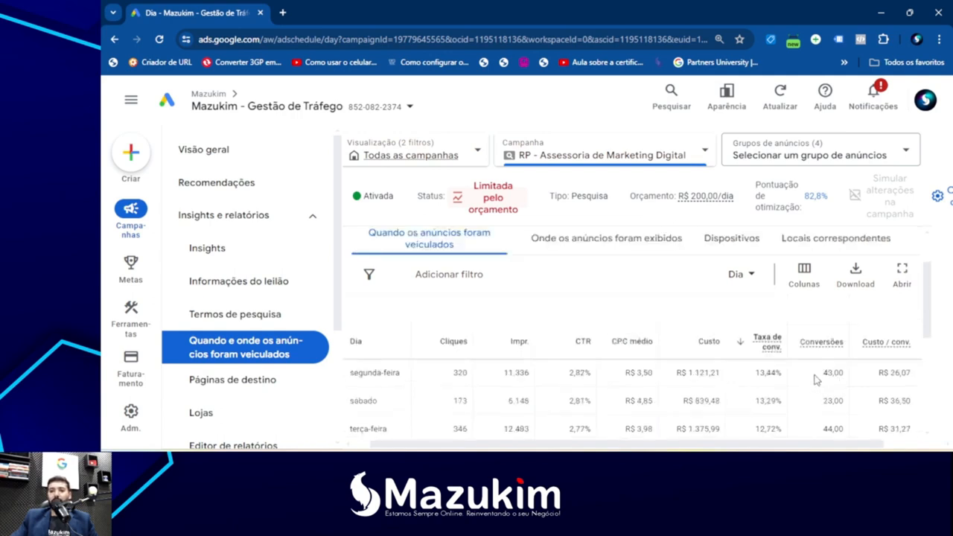
pyautogui.moveTo(819, 374); pyautogui.dragTo(839, 374)
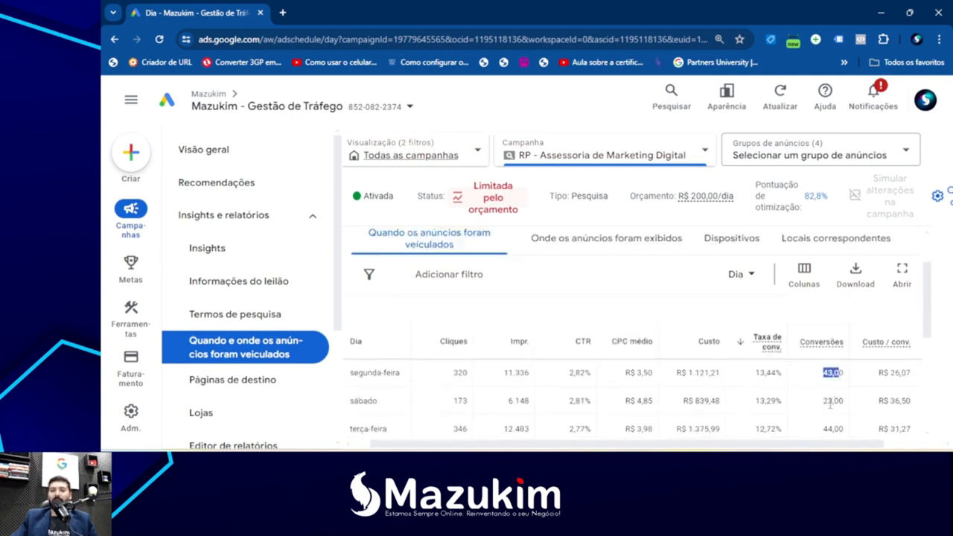
pyautogui.moveTo(822, 428); pyautogui.dragTo(841, 429)
pyautogui.scroll(-1, 833, 406)
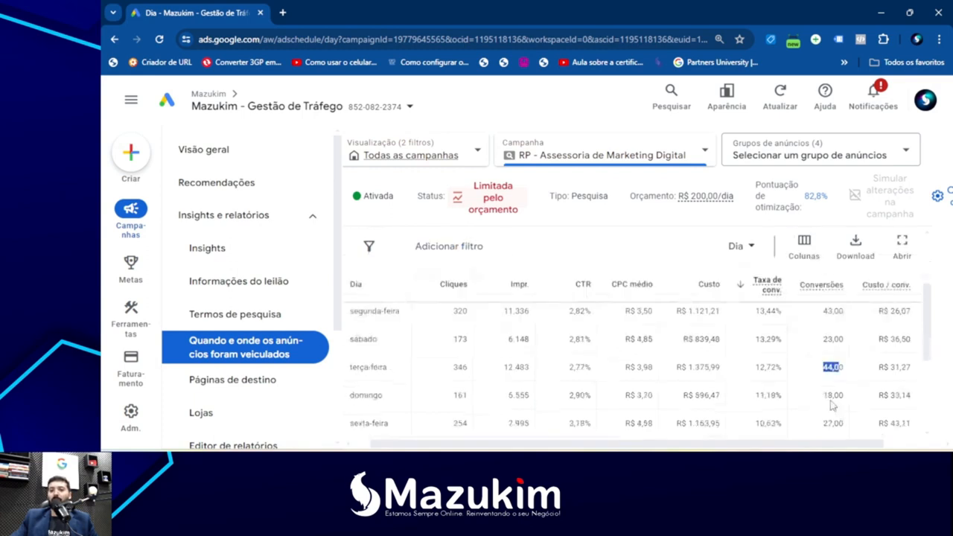
pyautogui.scroll(1, 826, 404)
pyautogui.click(814, 407)
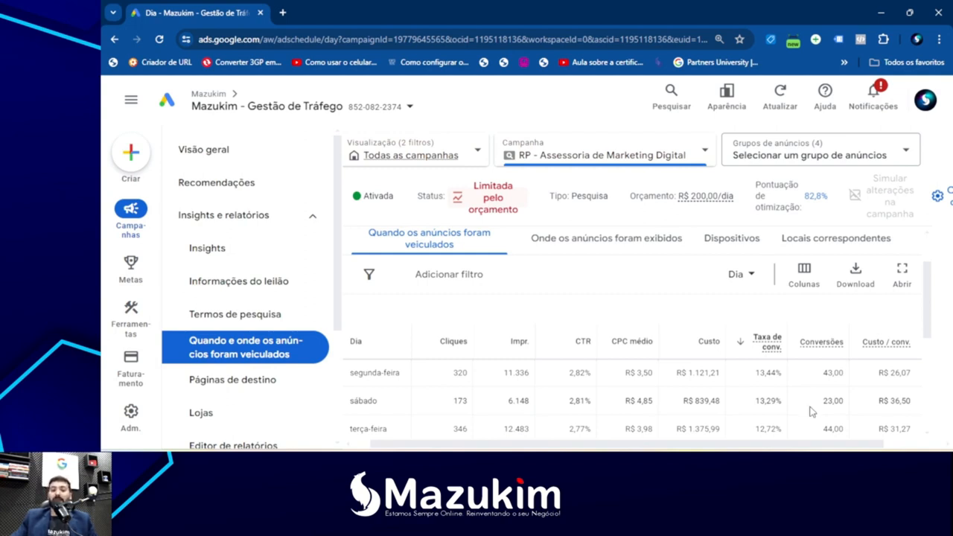
pyautogui.scroll(-3, 811, 412)
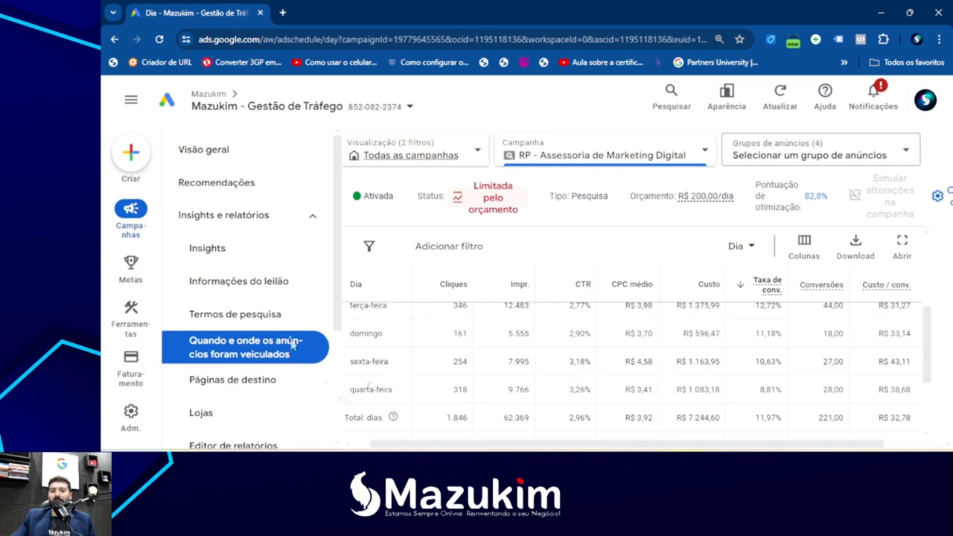
# Step: Switch the ad schedule report from the breakdown by day to the breakdown by hour
pyautogui.scroll(2, 489, 349)
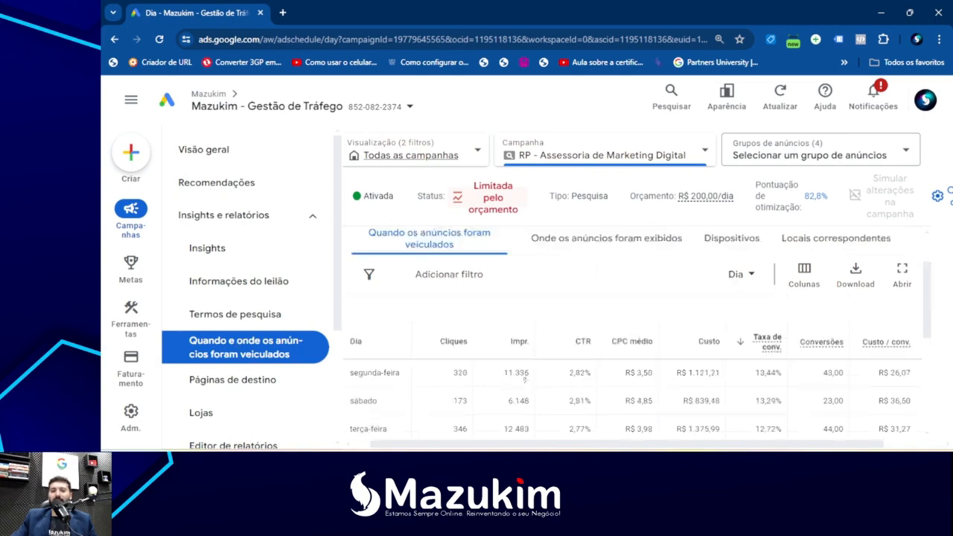
pyautogui.click(737, 275)
pyautogui.click(742, 377)
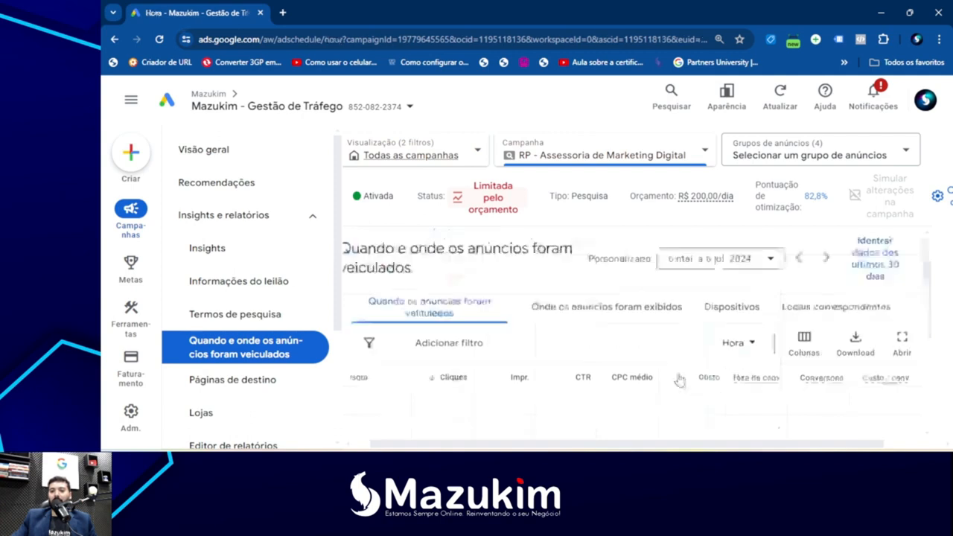
pyautogui.scroll(-1, 930, 255)
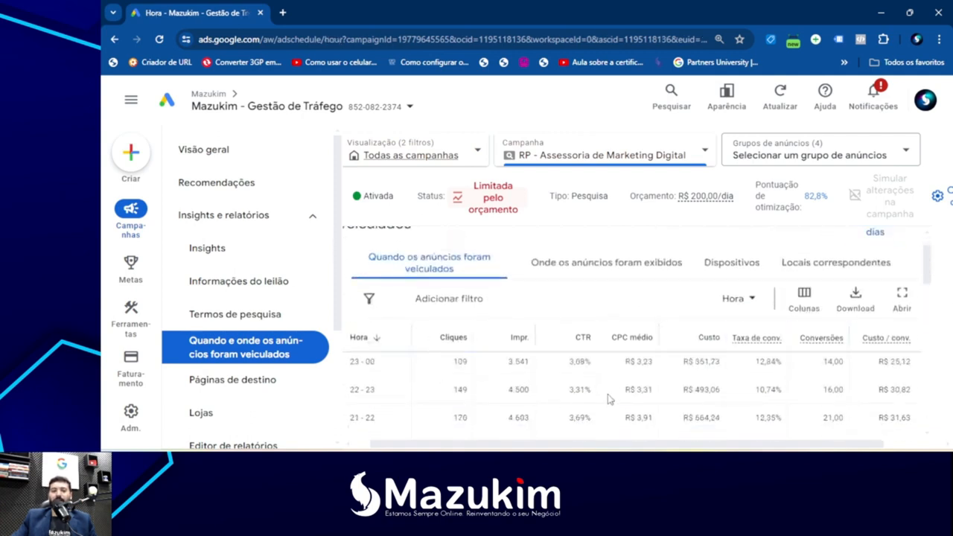
pyautogui.scroll(1, 501, 409)
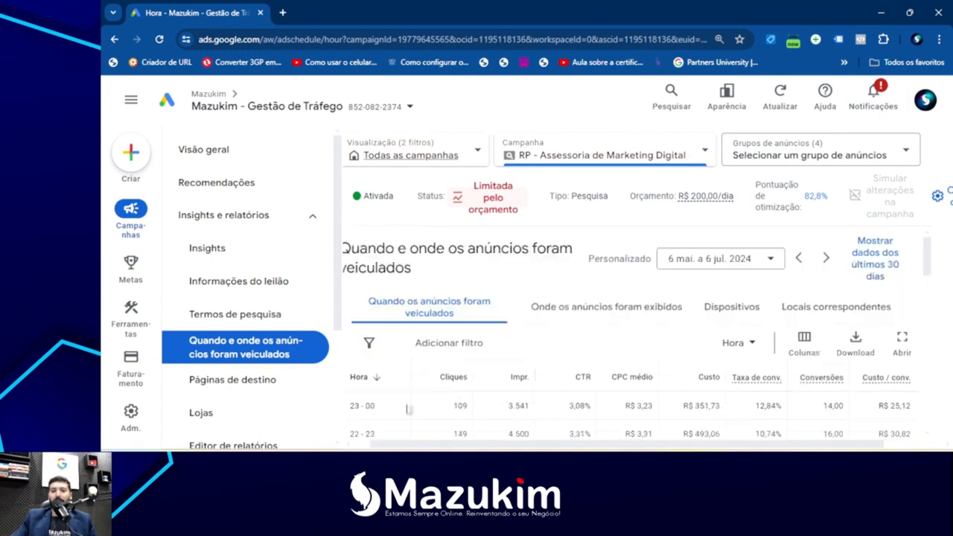
# Step: Compare the conversion rate and cost per conversion of the 23–00 and 22–23 hour rows
pyautogui.moveTo(421, 445); pyautogui.dragTo(658, 445)
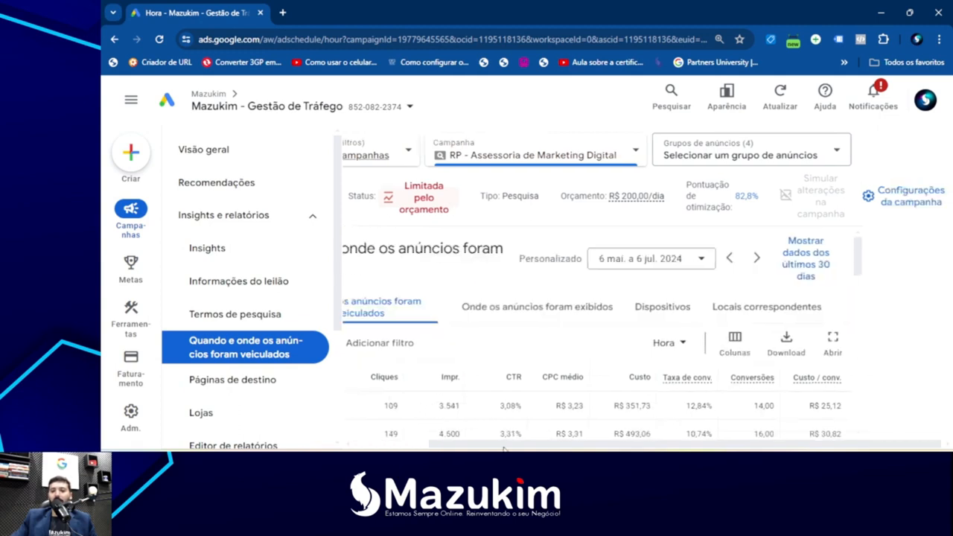
pyautogui.moveTo(683, 405); pyautogui.dragTo(714, 406)
pyautogui.moveTo(809, 405); pyautogui.dragTo(834, 406)
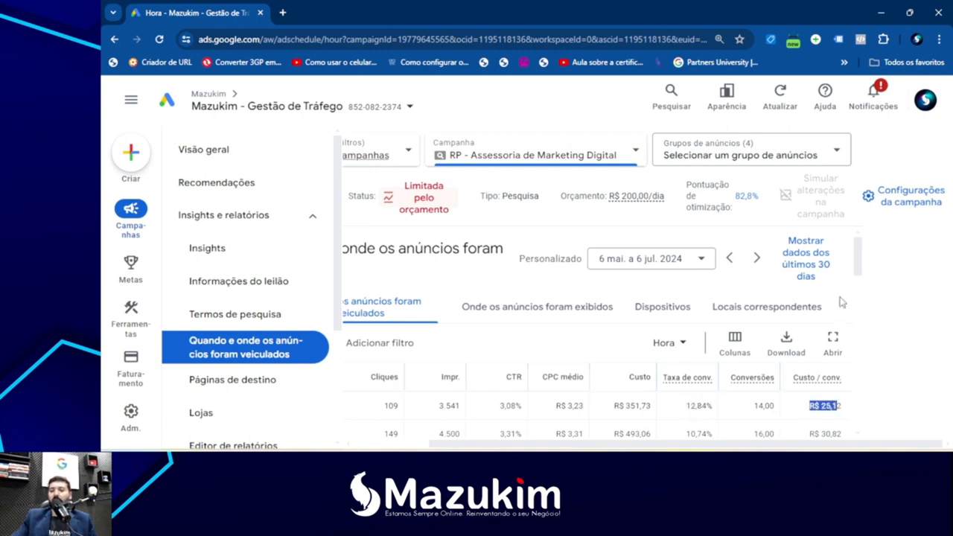
pyautogui.scroll(-1, 856, 271)
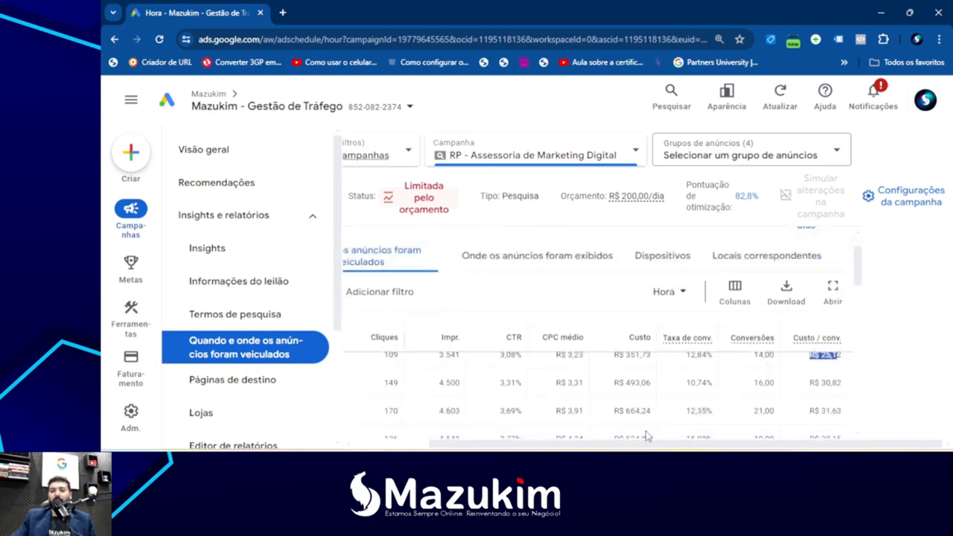
pyautogui.moveTo(644, 447); pyautogui.dragTo(608, 447)
pyautogui.moveTo(728, 383); pyautogui.dragTo(755, 384)
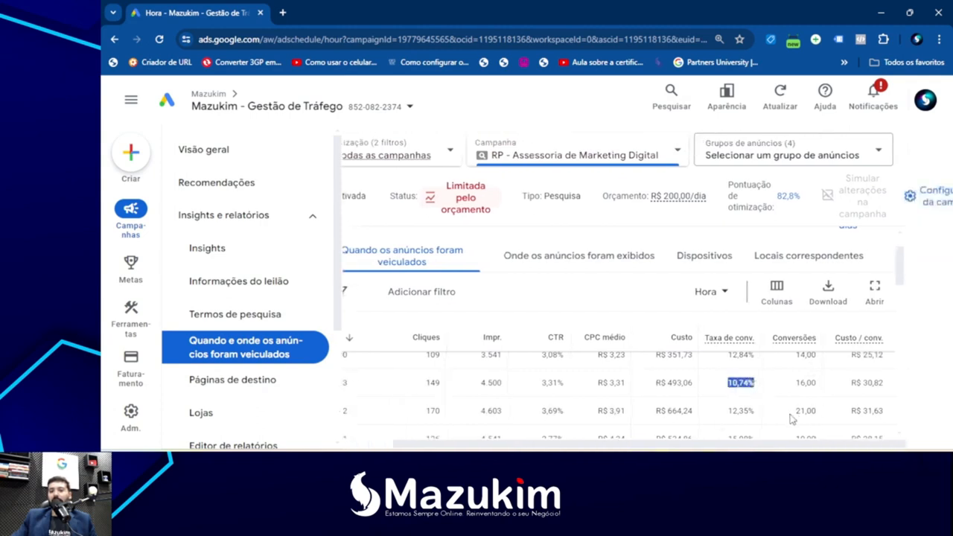
pyautogui.moveTo(851, 383); pyautogui.dragTo(883, 383)
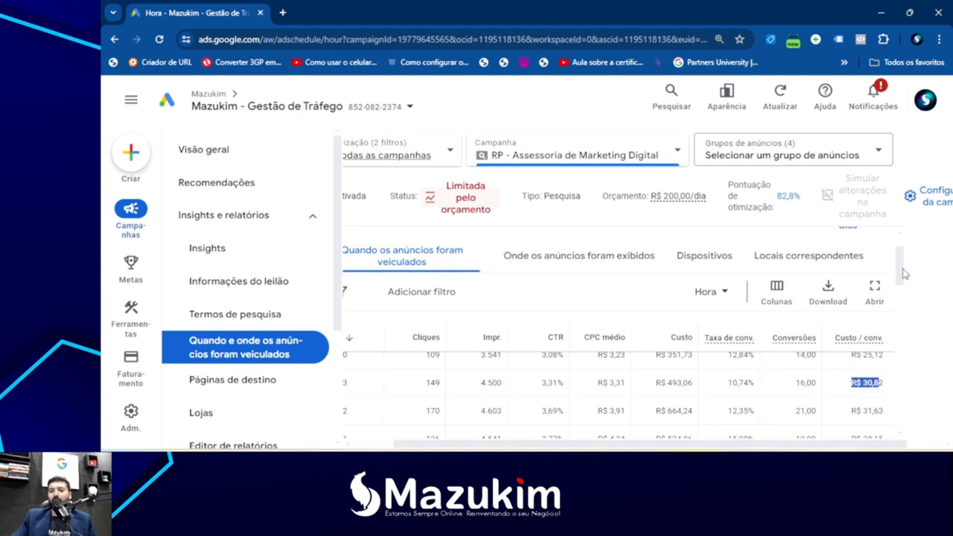
# Step: Examine the cost per conversion of the remaining hours, identifying the 13–14 row and its click and conversion figures
pyautogui.scroll(-1, 903, 275)
pyautogui.moveTo(903, 274); pyautogui.dragTo(899, 300)
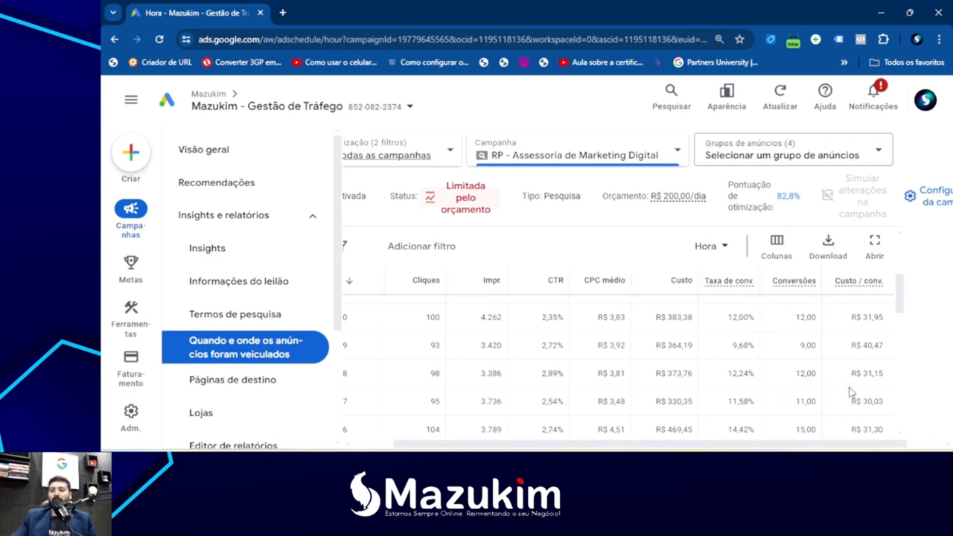
pyautogui.moveTo(902, 308); pyautogui.dragTo(890, 359)
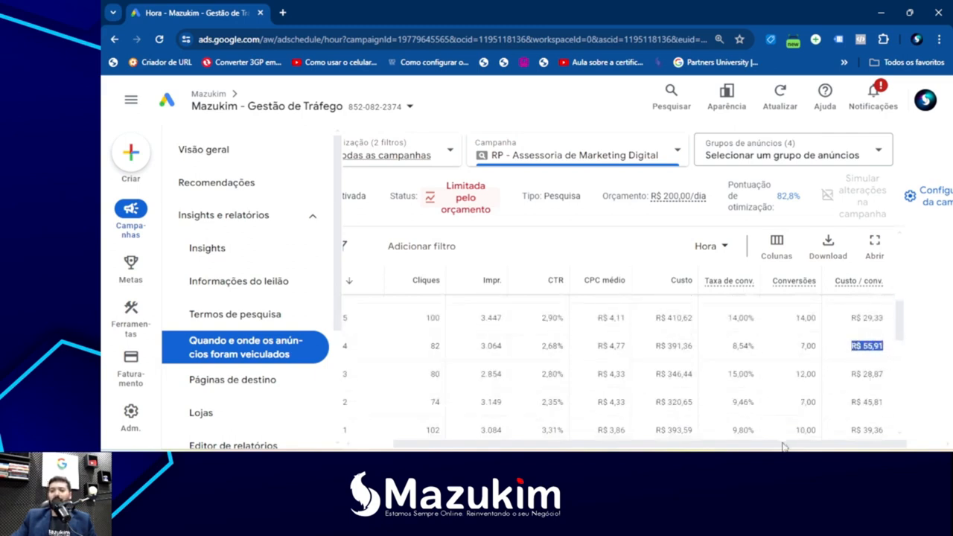
pyautogui.moveTo(786, 446); pyautogui.dragTo(686, 446)
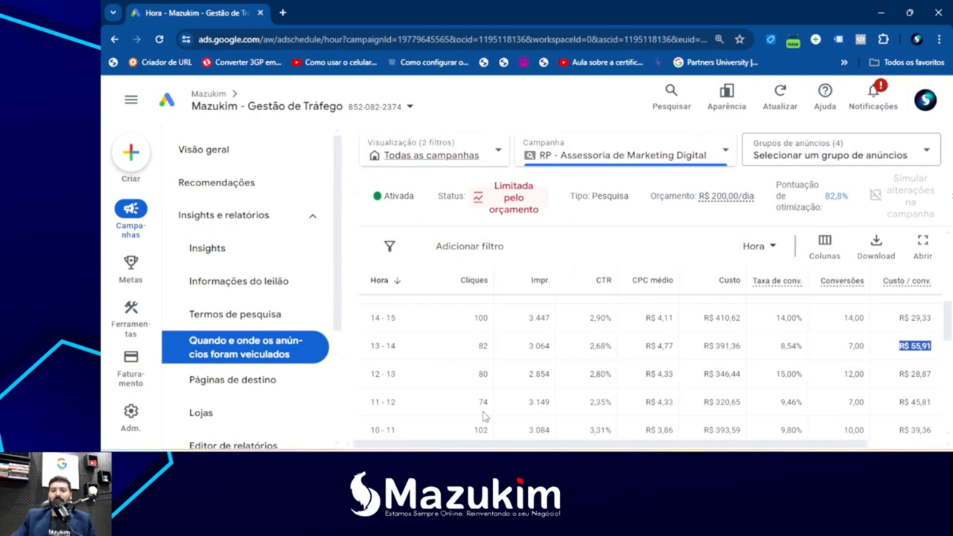
pyautogui.moveTo(572, 444); pyautogui.dragTo(655, 445)
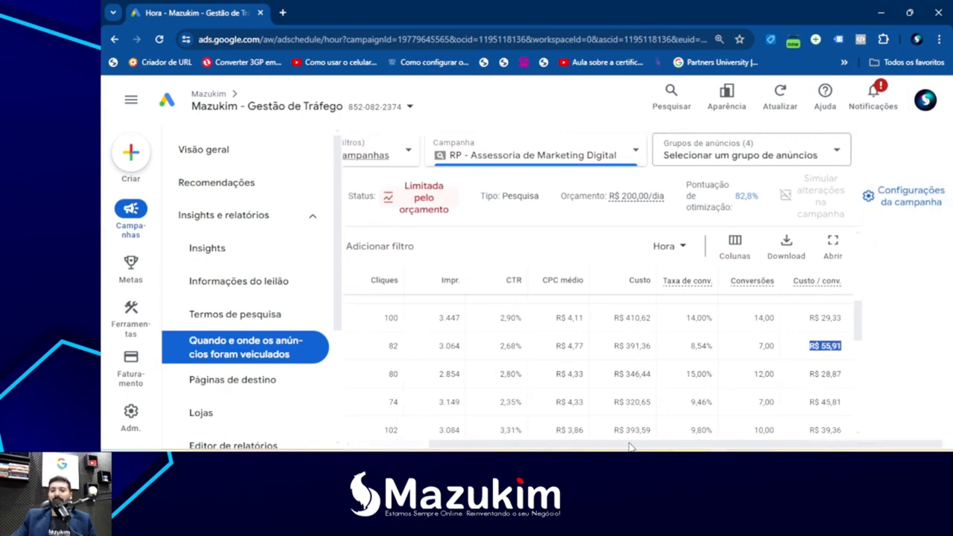
pyautogui.moveTo(629, 447); pyautogui.dragTo(559, 445)
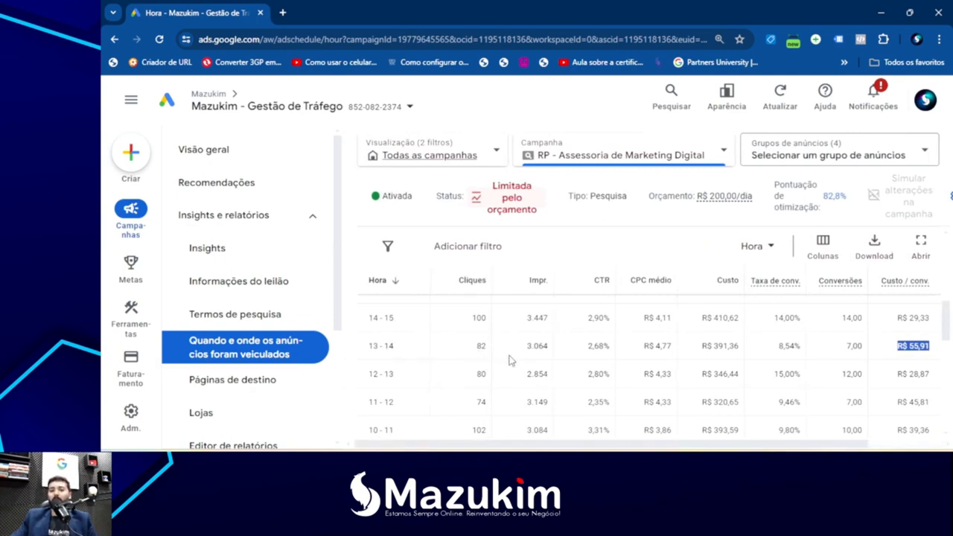
# Step: Set the report's date range to the entire period (Todo o período)
pyautogui.scroll(3, 789, 384)
pyautogui.scroll(2, 774, 386)
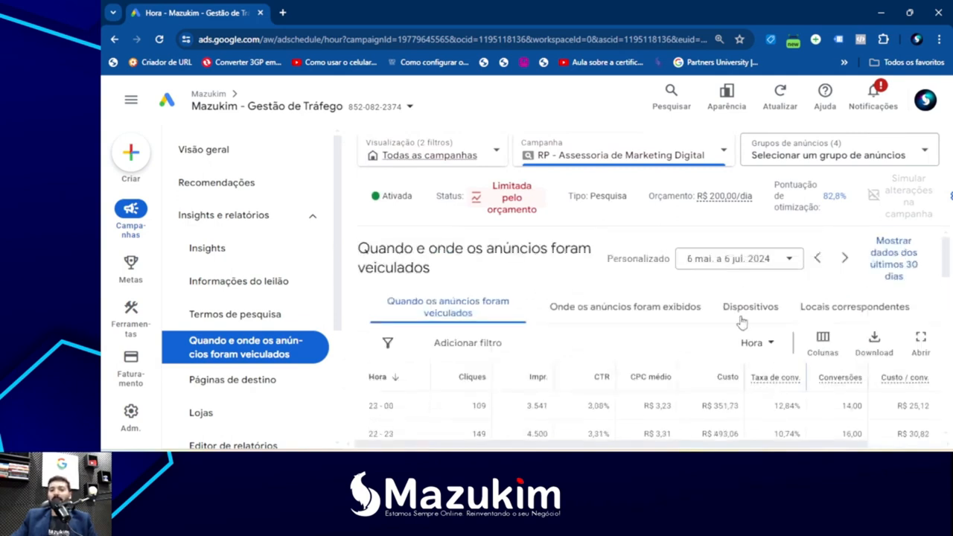
pyautogui.click(708, 259)
pyautogui.scroll(-5, 626, 332)
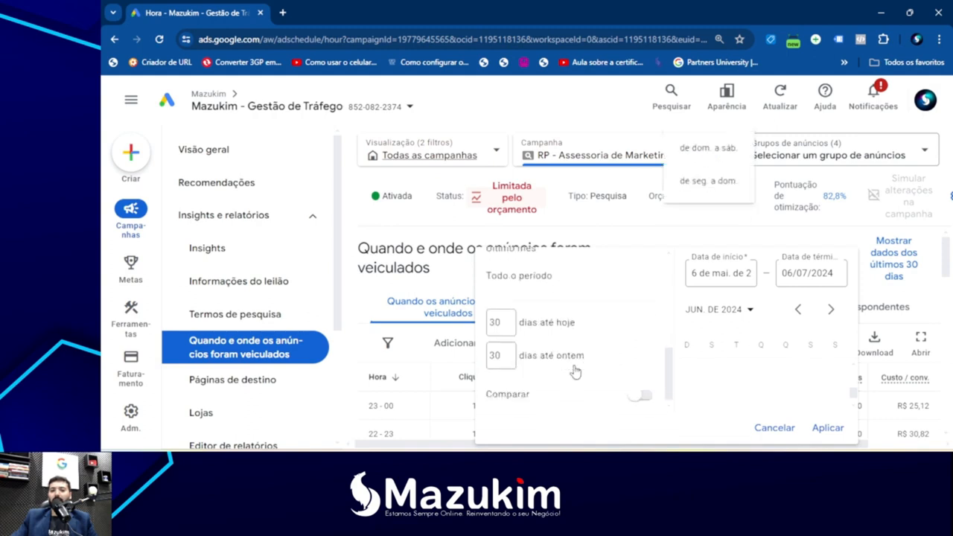
pyautogui.click(533, 277)
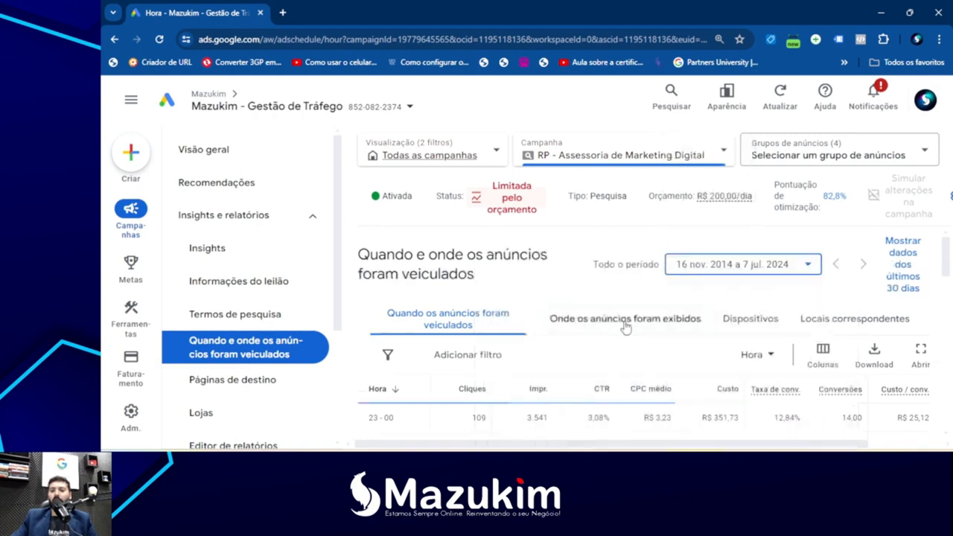
# Step: Review the all-time hourly conversion rates and costs per conversion down to the 13–14 and 12–13 rows
pyautogui.scroll(-1, 766, 414)
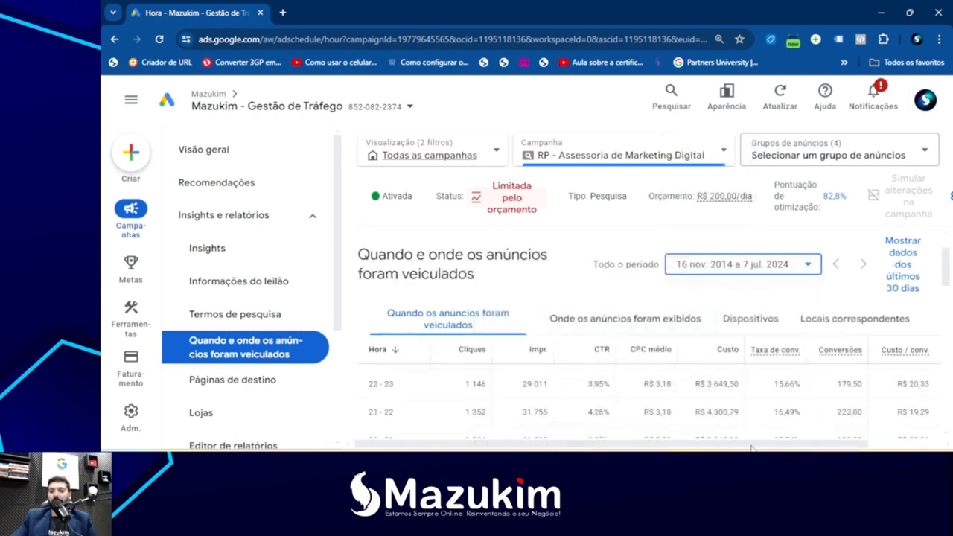
pyautogui.scroll(-3, 748, 406)
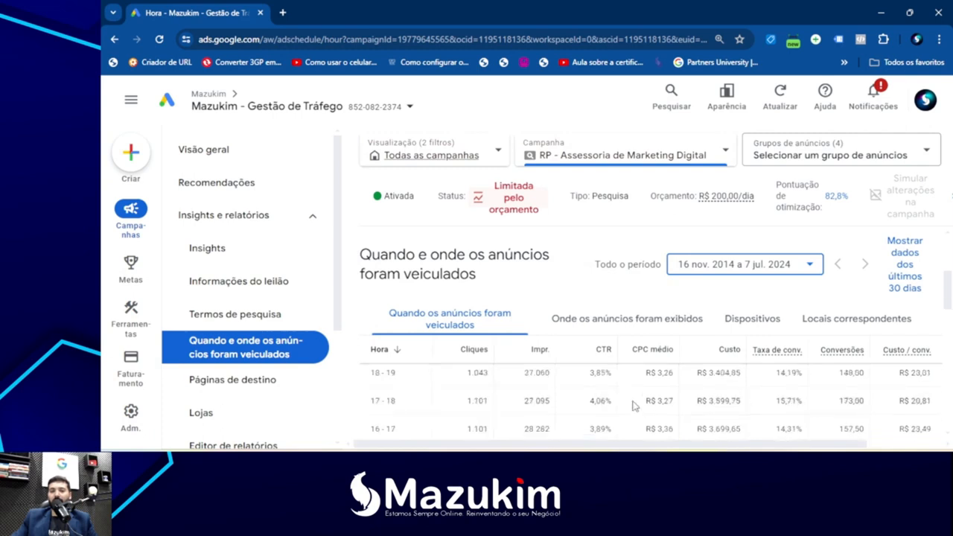
pyautogui.scroll(-2, 634, 406)
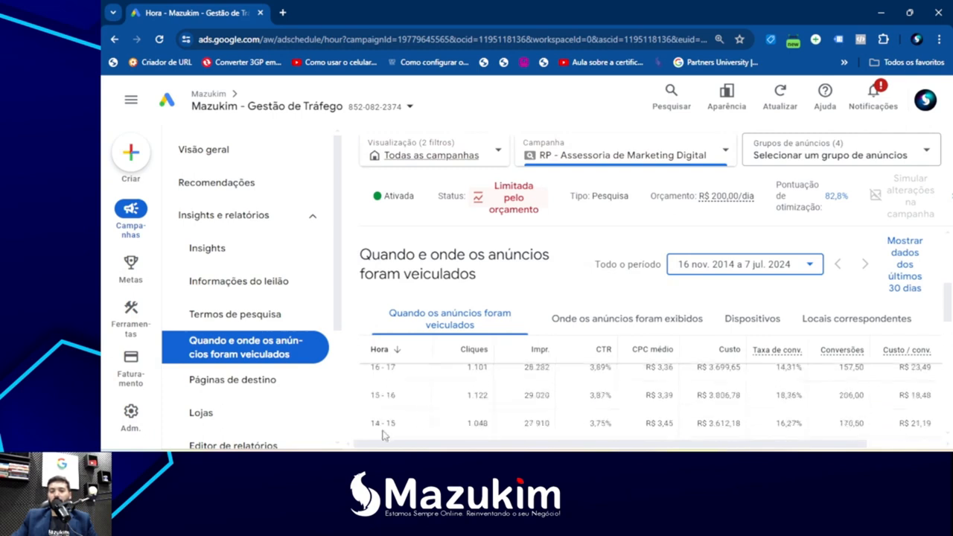
pyautogui.scroll(-2, 384, 435)
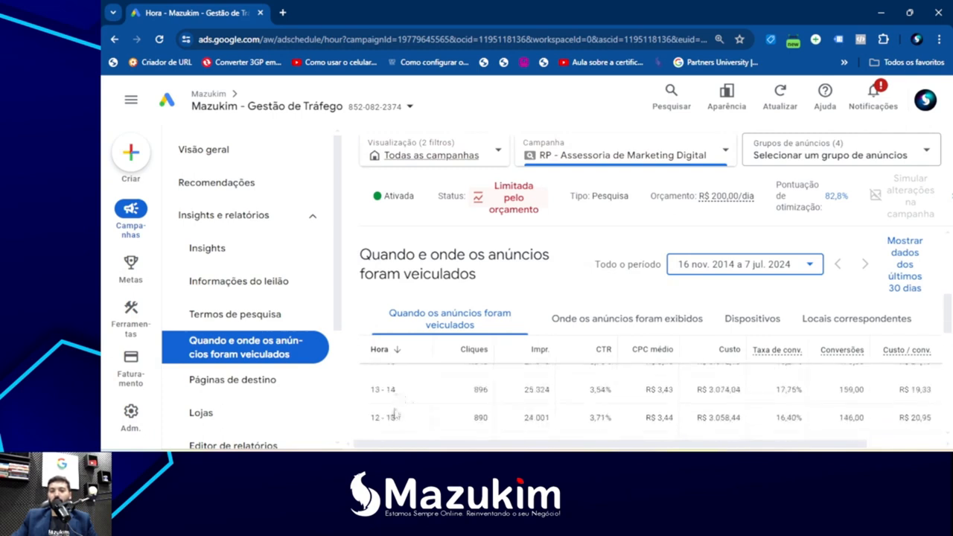
# Step: Examine the all-time cost per conversion of the 13–14 hour row
pyautogui.moveTo(396, 389); pyautogui.dragTo(375, 393)
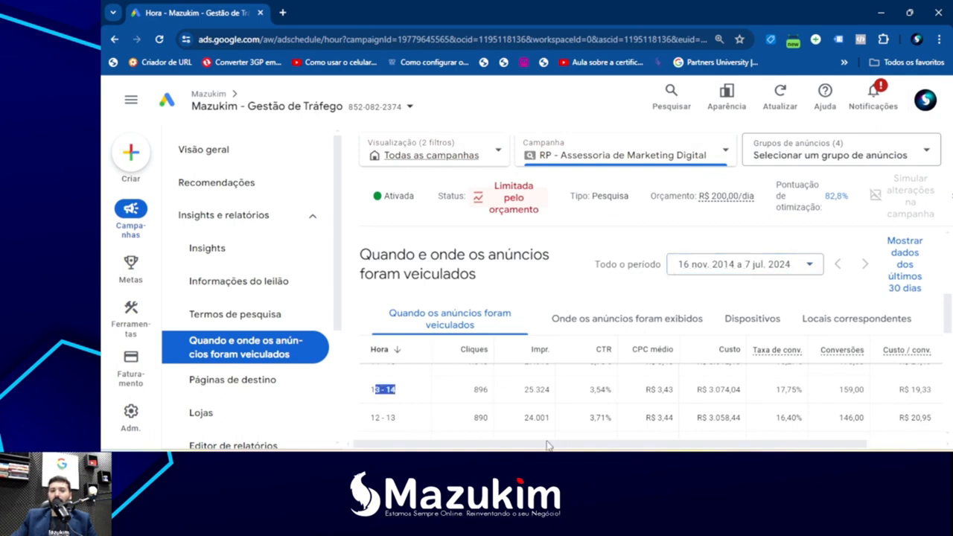
pyautogui.moveTo(549, 447); pyautogui.dragTo(612, 449)
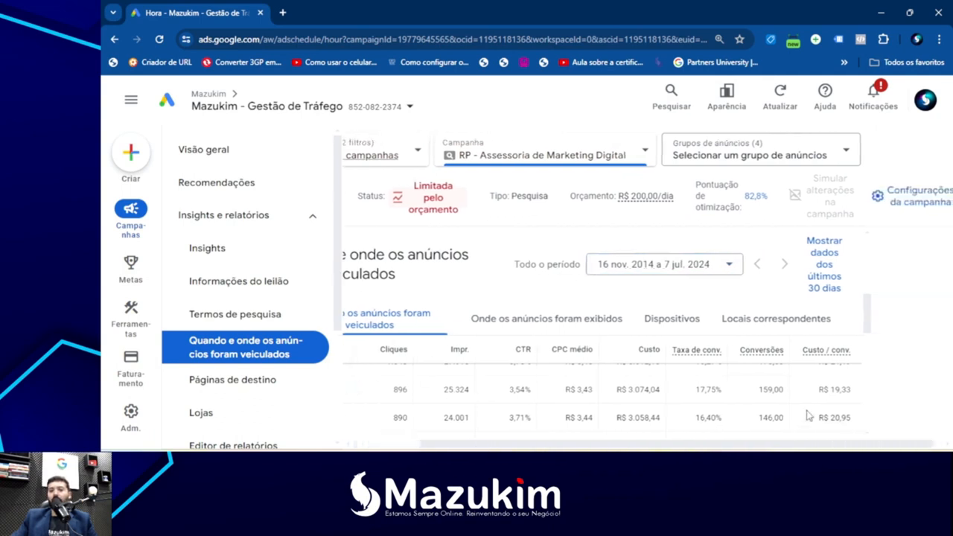
pyautogui.moveTo(818, 392); pyautogui.dragTo(844, 388)
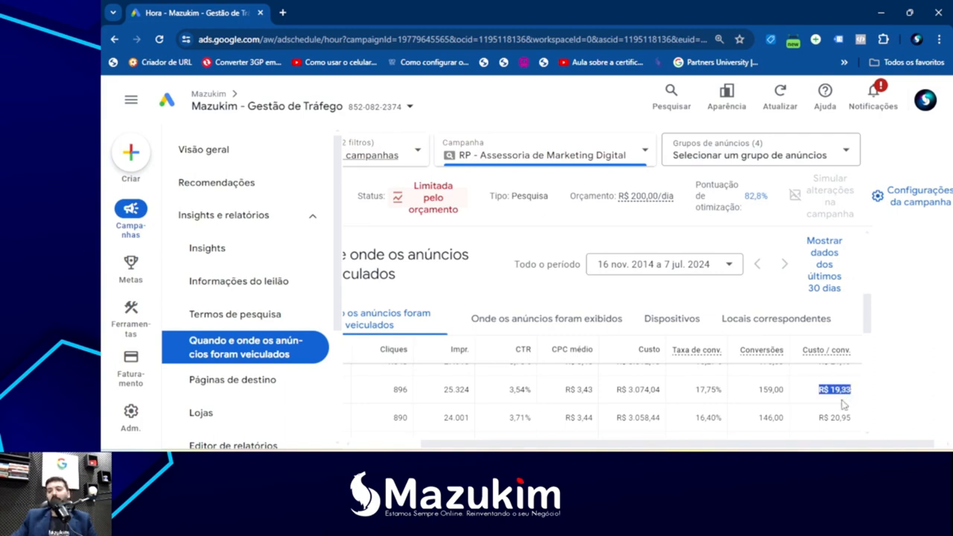
# Step: Set the report's date range to the last 30 days (30 dias atrás)
pyautogui.click(689, 270)
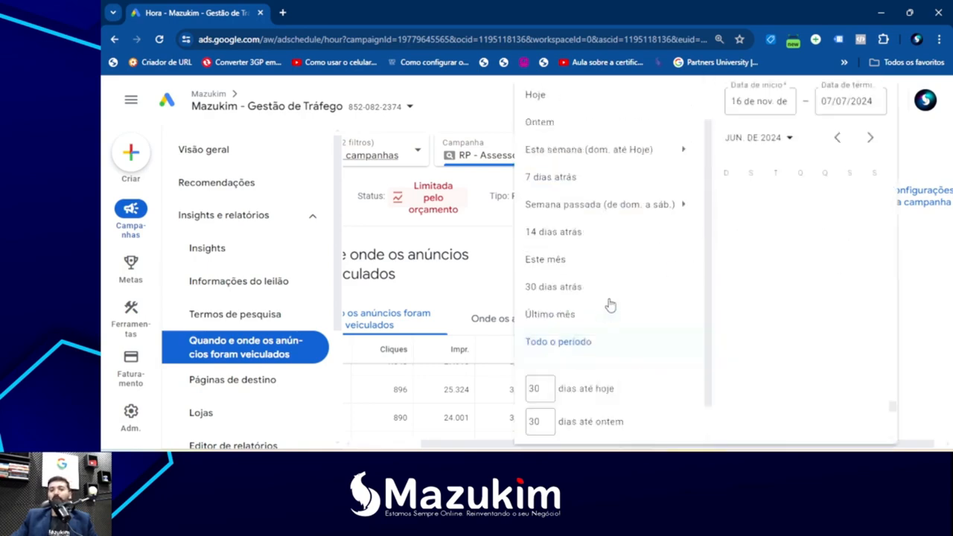
pyautogui.scroll(1, 625, 319)
pyautogui.click(605, 339)
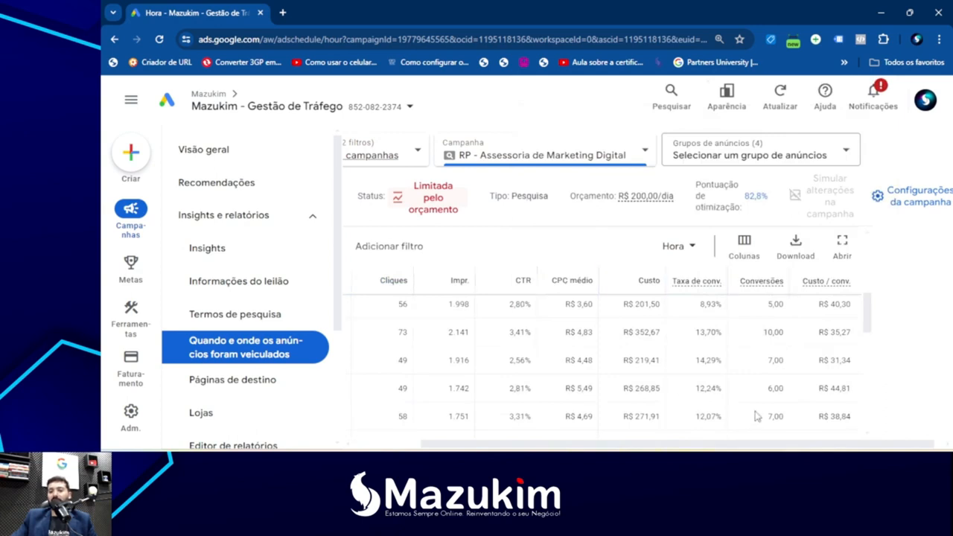
# Step: Review the 30-day cost per conversion of the 13–14 hour row and the morning hours down to 09–10
pyautogui.moveTo(720, 445); pyautogui.dragTo(581, 445)
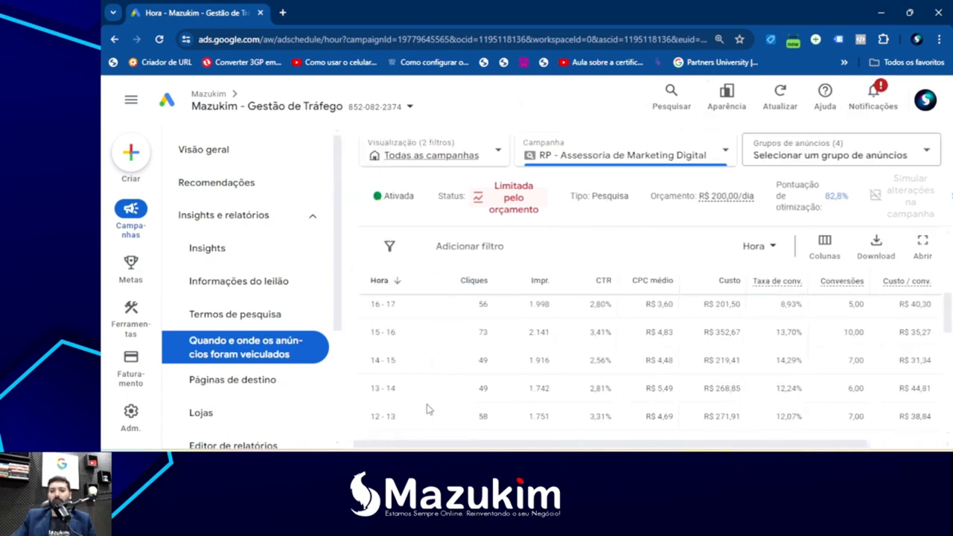
pyautogui.moveTo(400, 395); pyautogui.dragTo(365, 390)
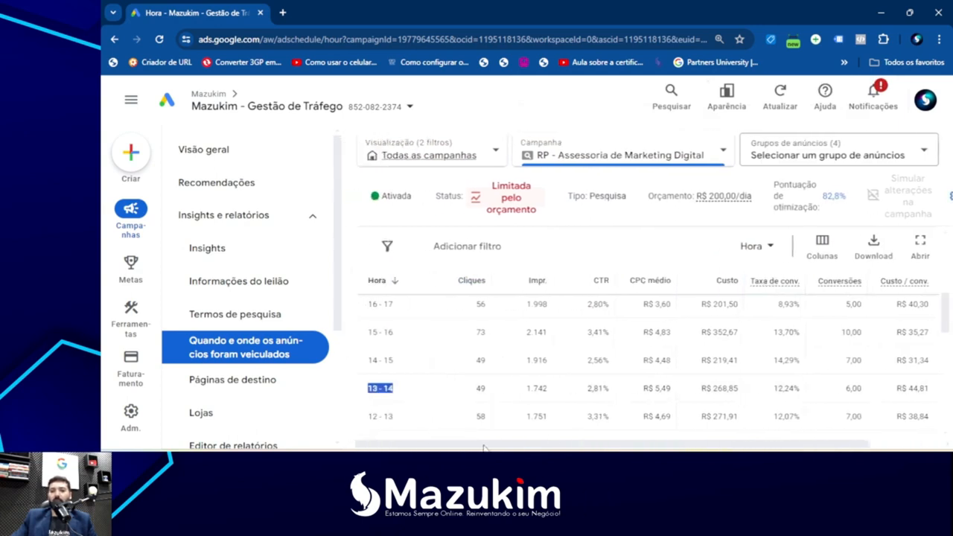
pyautogui.moveTo(521, 447); pyautogui.dragTo(595, 447)
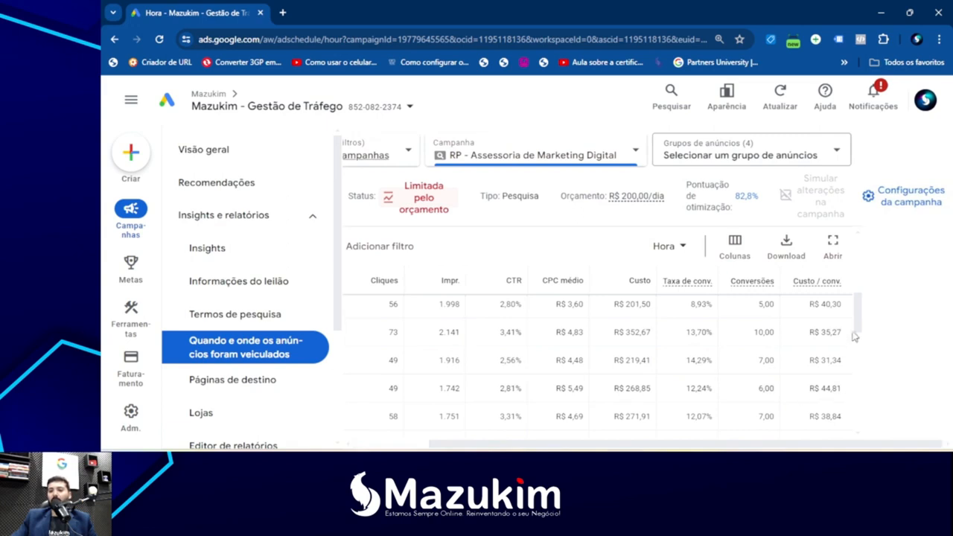
pyautogui.moveTo(857, 319); pyautogui.dragTo(858, 349)
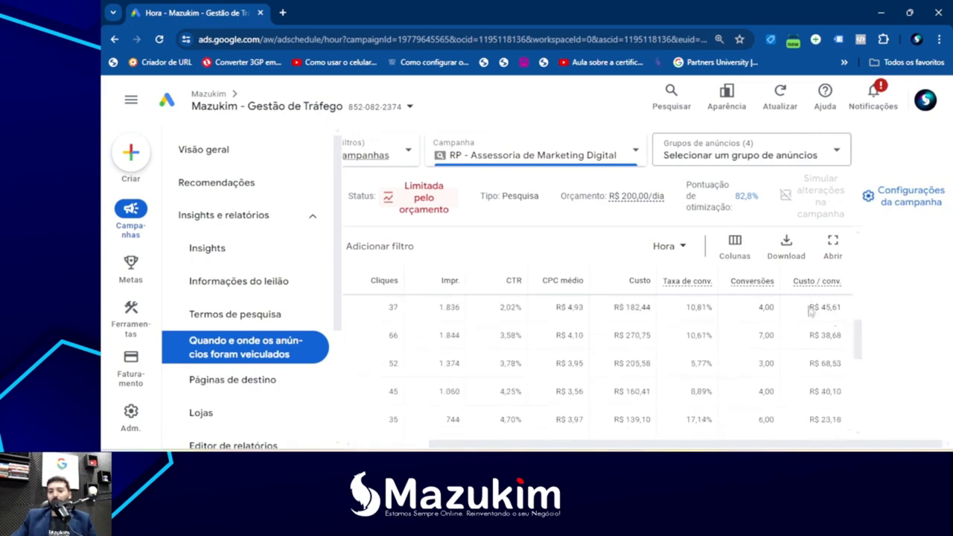
pyautogui.moveTo(808, 364); pyautogui.dragTo(844, 365)
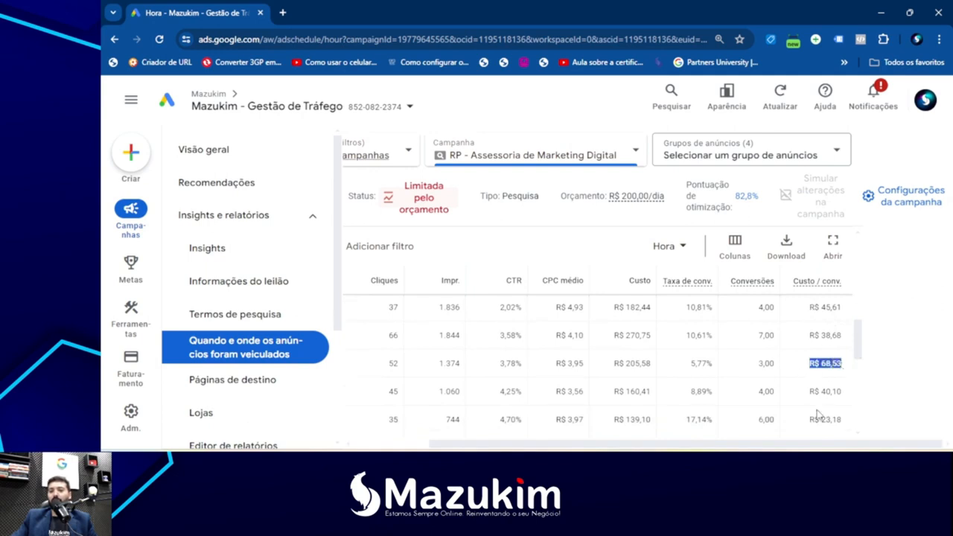
pyautogui.moveTo(769, 447)
pyautogui.mouseDown()
pyautogui.moveTo(689, 444)
pyautogui.moveTo(782, 437)
pyautogui.mouseUp()
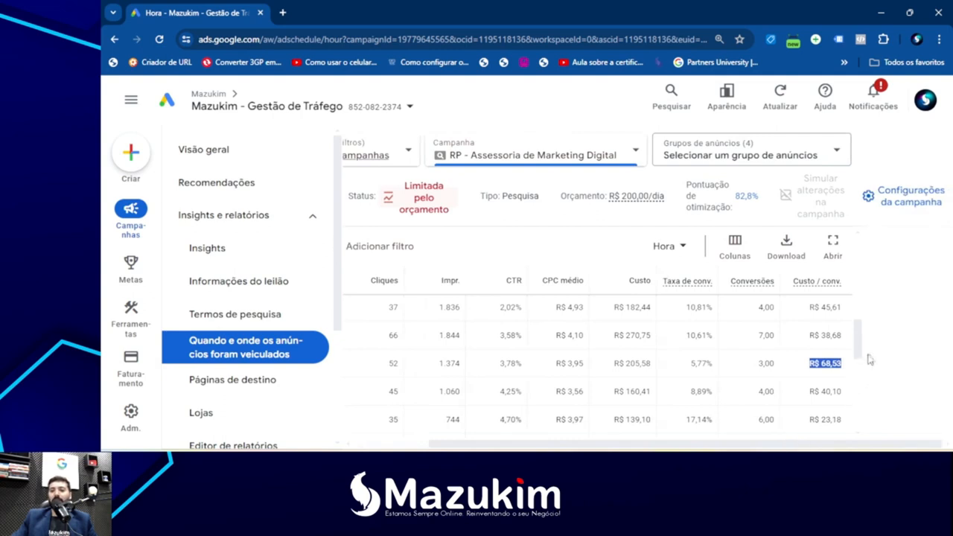
# Step: Examine the conversions and cost per conversion of the overnight hours, focusing on the 02–03 and 00–01 rows
pyautogui.moveTo(860, 341); pyautogui.dragTo(860, 370)
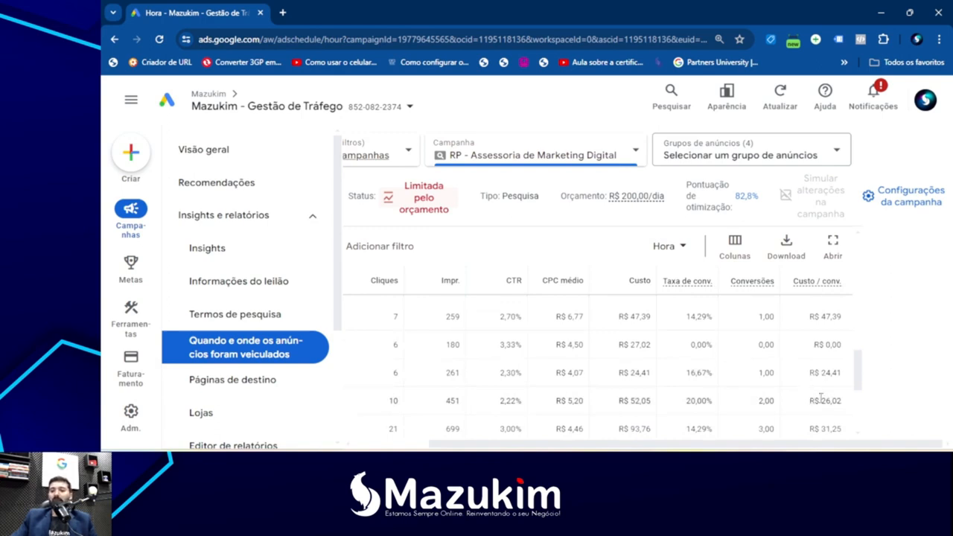
pyautogui.moveTo(849, 406); pyautogui.dragTo(809, 402)
pyautogui.scroll(-1, 808, 403)
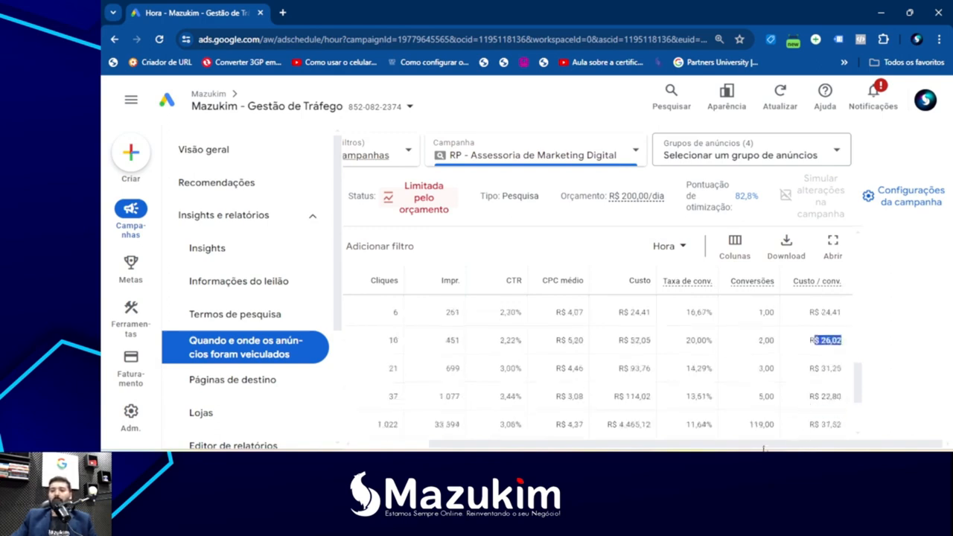
pyautogui.moveTo(752, 444)
pyautogui.mouseDown()
pyautogui.moveTo(669, 444)
pyautogui.moveTo(737, 445)
pyautogui.mouseUp()
pyautogui.click(841, 400)
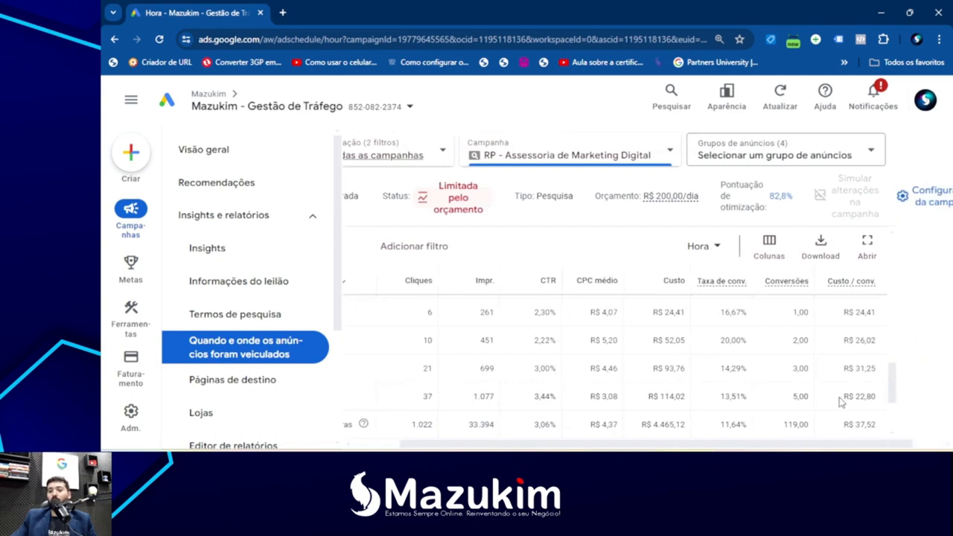
pyautogui.doubleClick(799, 396)
pyautogui.moveTo(764, 447)
pyautogui.mouseDown()
pyautogui.moveTo(703, 446)
pyautogui.moveTo(749, 445)
pyautogui.mouseUp()
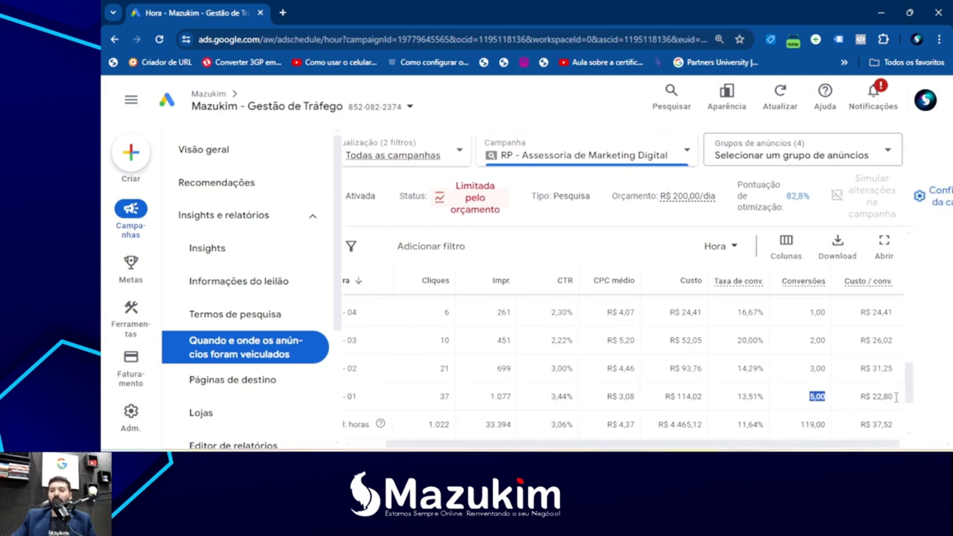
pyautogui.moveTo(861, 396); pyautogui.dragTo(883, 397)
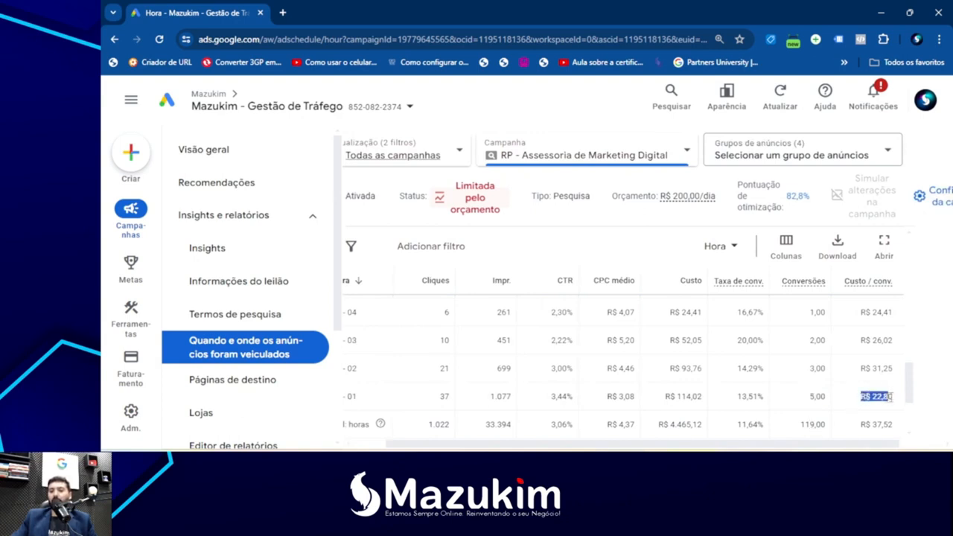
pyautogui.click(893, 405)
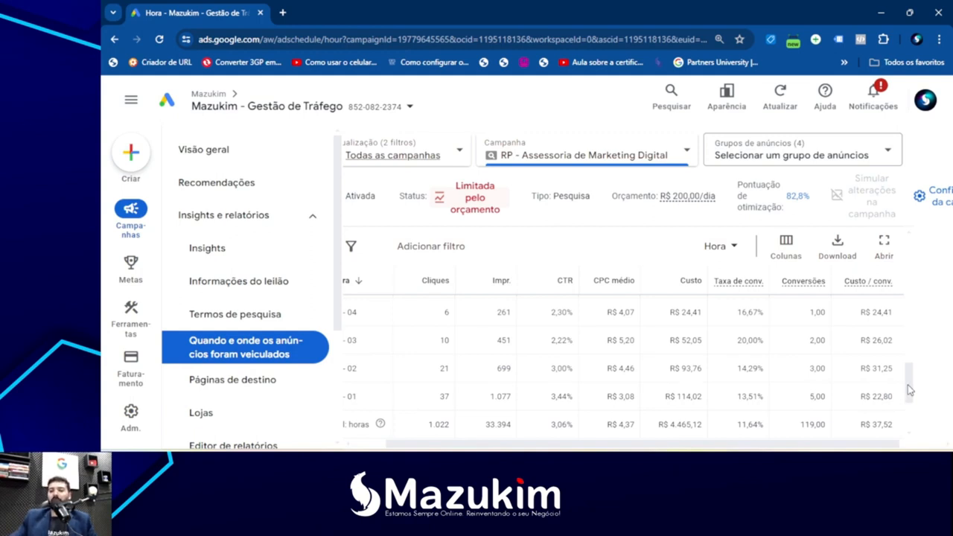
# Step: Sort the hourly table by cost per conversion in descending order and return to its first rows
pyautogui.moveTo(908, 390); pyautogui.dragTo(913, 310)
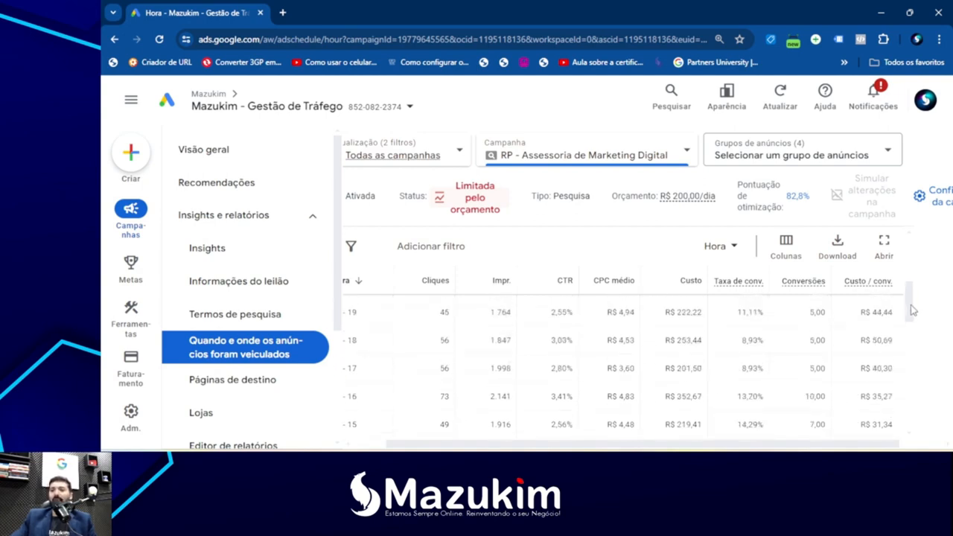
pyautogui.click(864, 287)
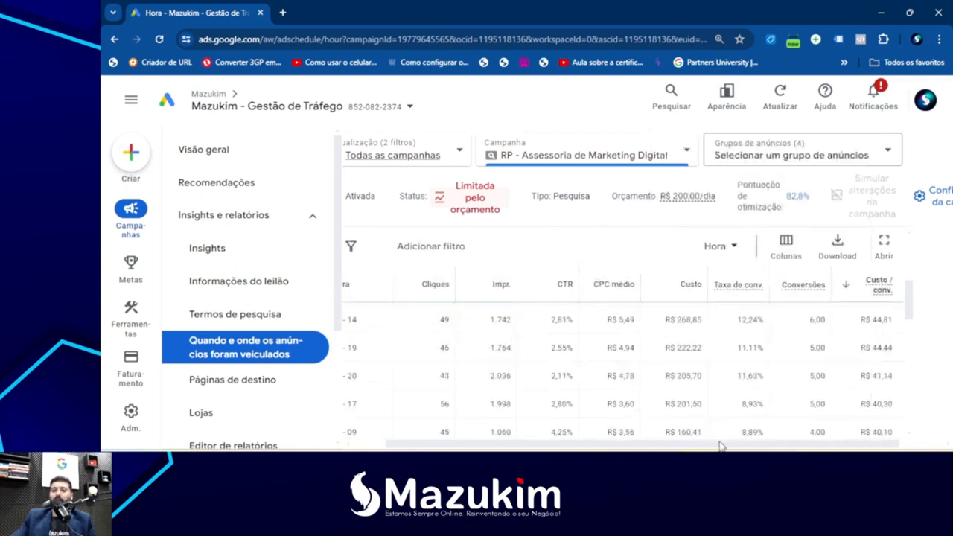
pyautogui.moveTo(721, 446); pyautogui.dragTo(735, 445)
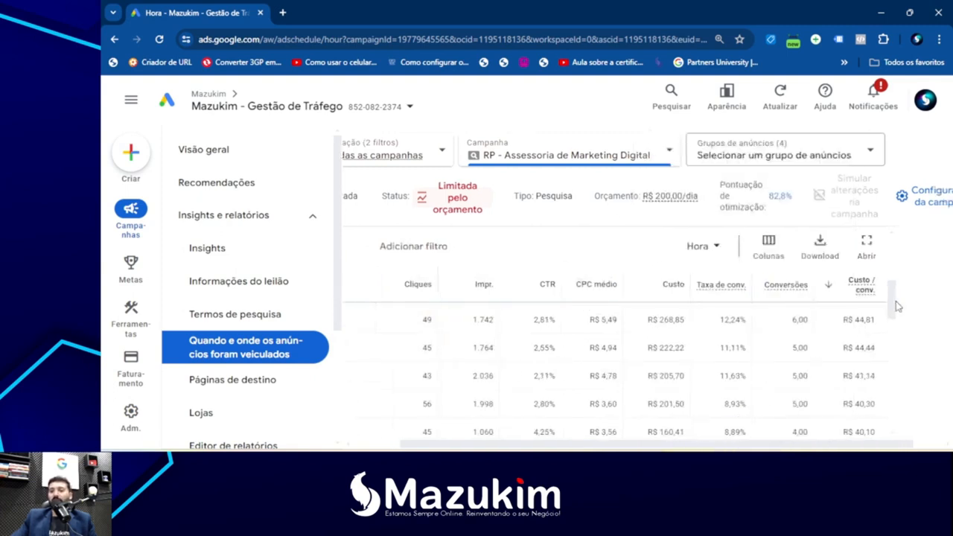
pyautogui.scroll(-3, 897, 305)
pyautogui.scroll(3, 897, 305)
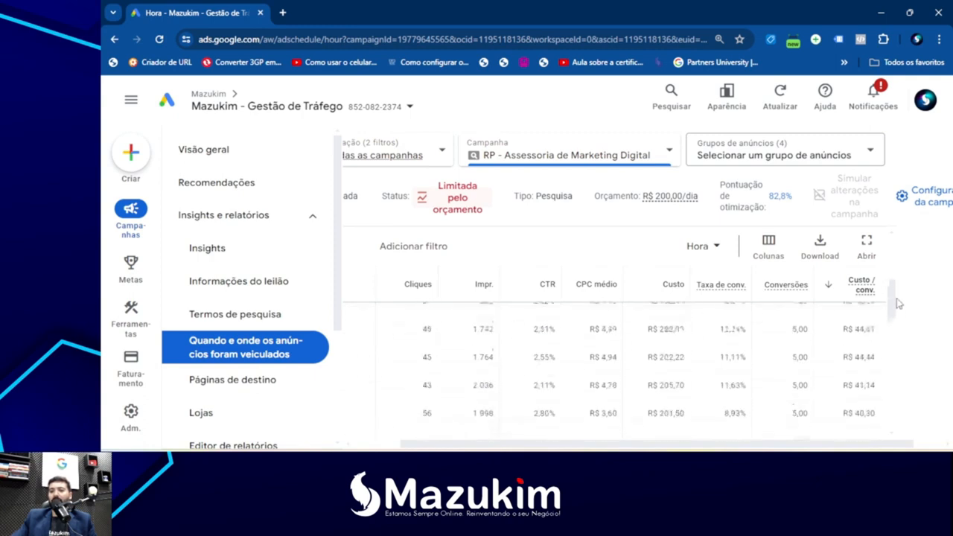
pyautogui.scroll(5, 897, 304)
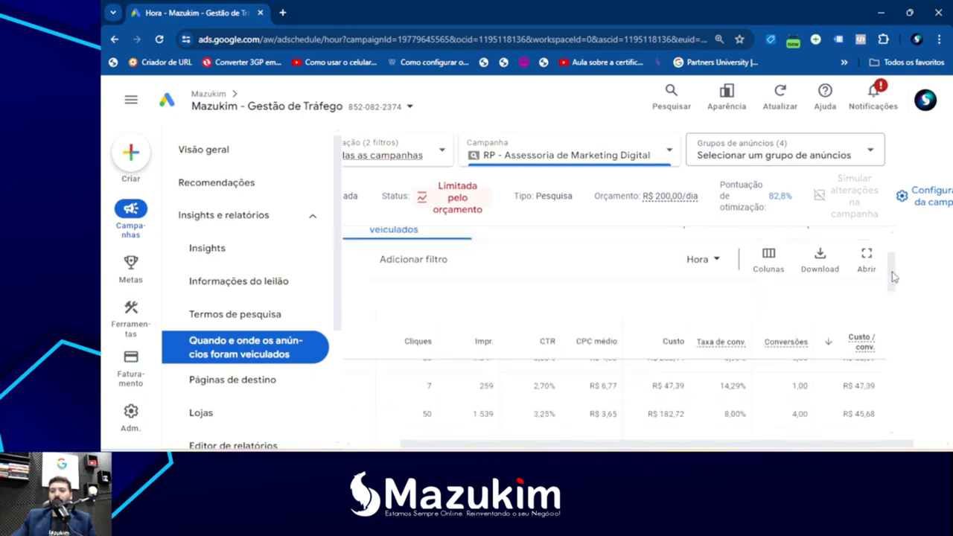
pyautogui.scroll(1, 826, 402)
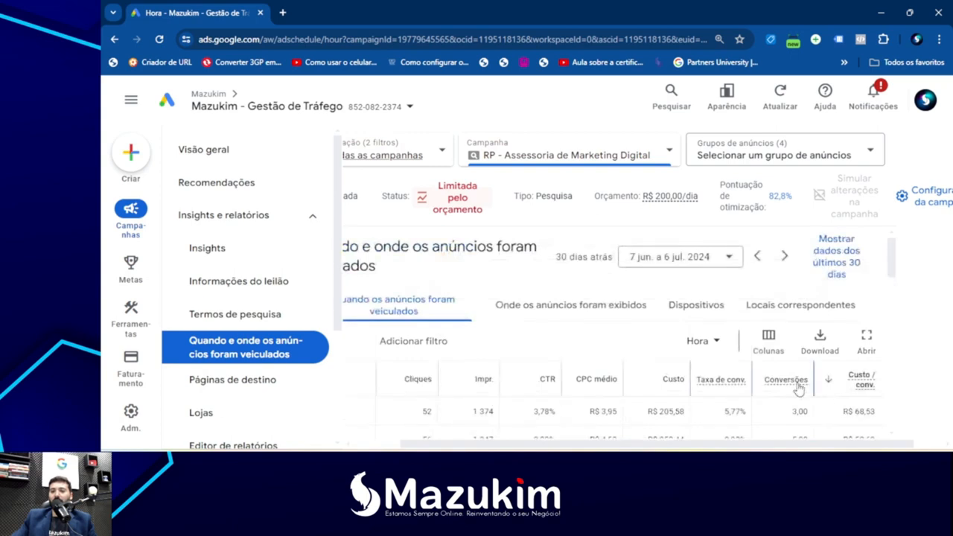
# Step: Match the highest costs per conversion to their hours, comparing clicks, conversions and conversion rates of the 09–10, 17–18 and 05–06 rows
pyautogui.moveTo(710, 446); pyautogui.dragTo(661, 448)
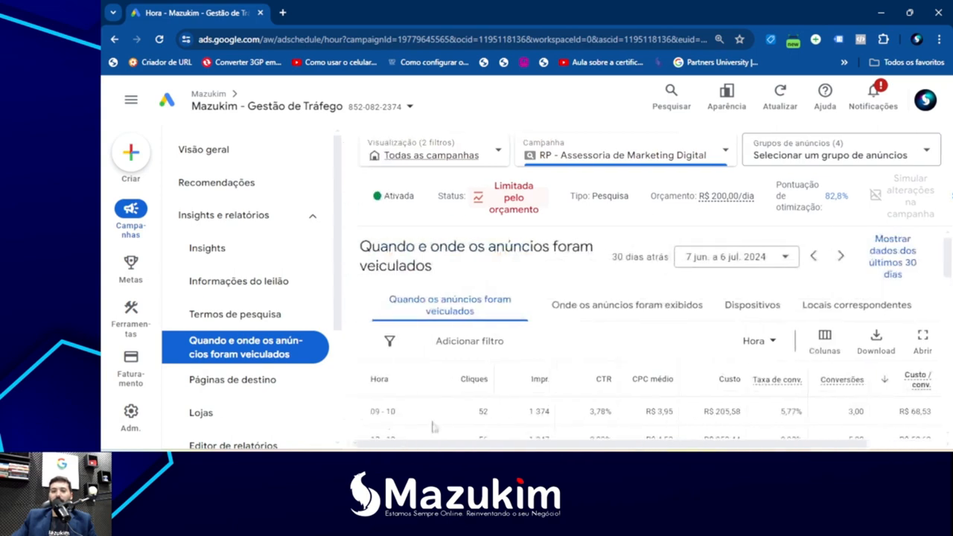
pyautogui.moveTo(561, 447); pyautogui.dragTo(640, 446)
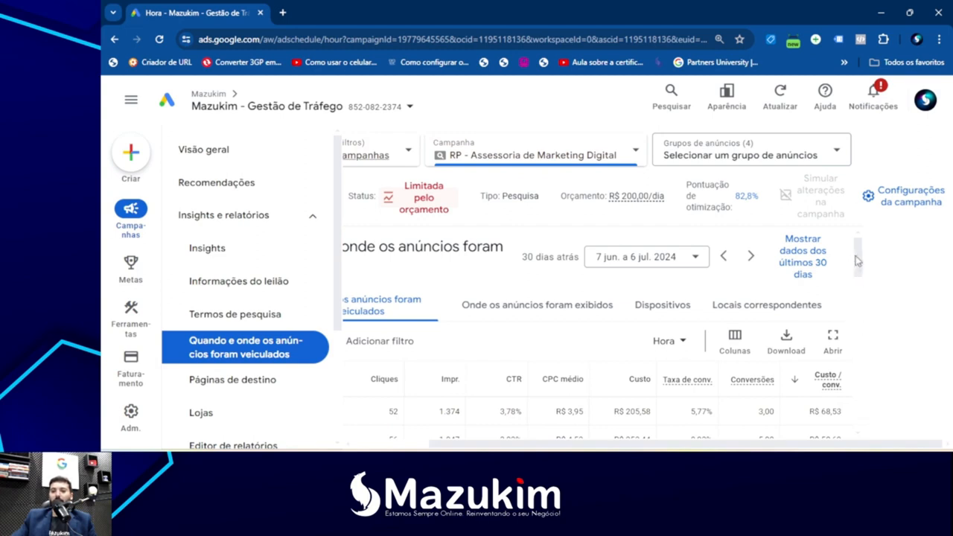
pyautogui.scroll(-1, 861, 260)
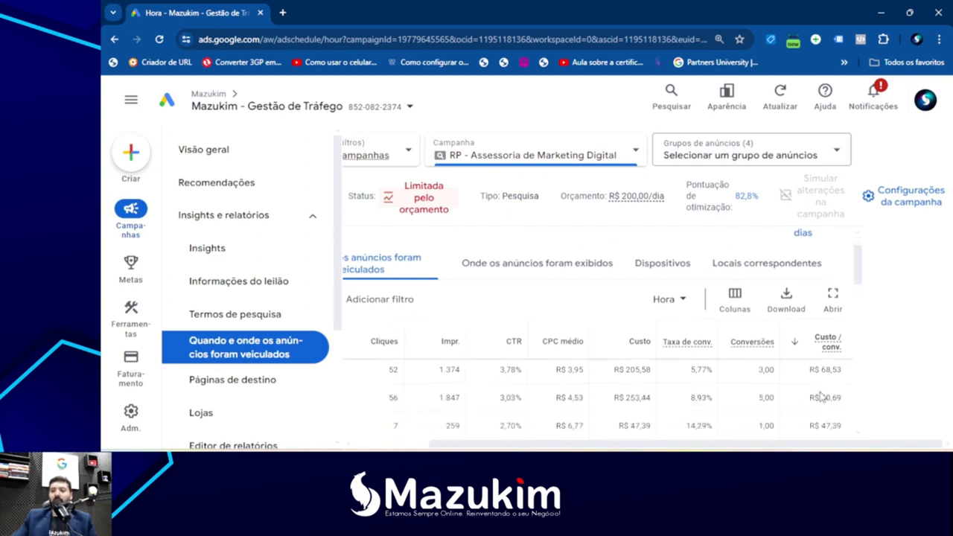
pyautogui.moveTo(772, 445)
pyautogui.mouseDown()
pyautogui.moveTo(657, 445)
pyautogui.moveTo(781, 440)
pyautogui.mouseUp()
pyautogui.scroll(-1, 858, 275)
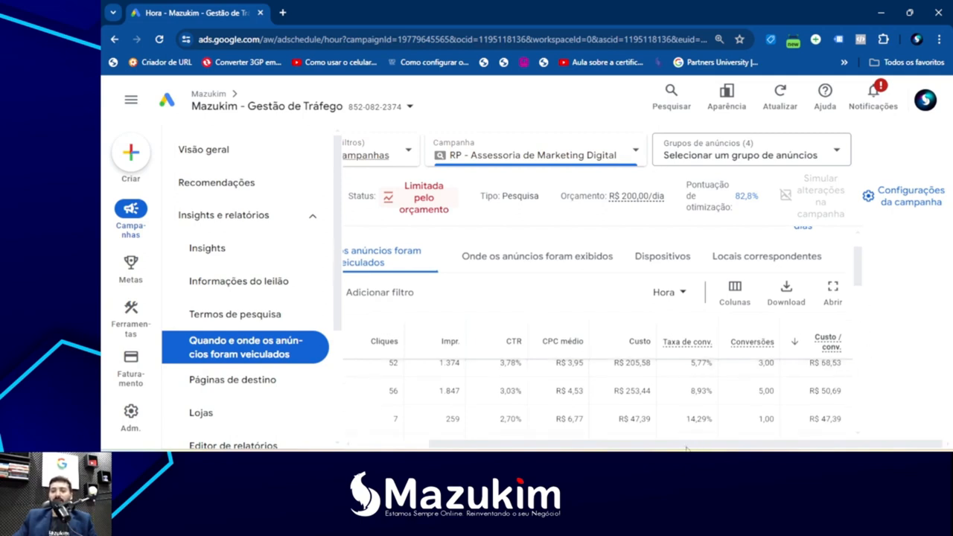
pyautogui.moveTo(686, 447); pyautogui.dragTo(530, 437)
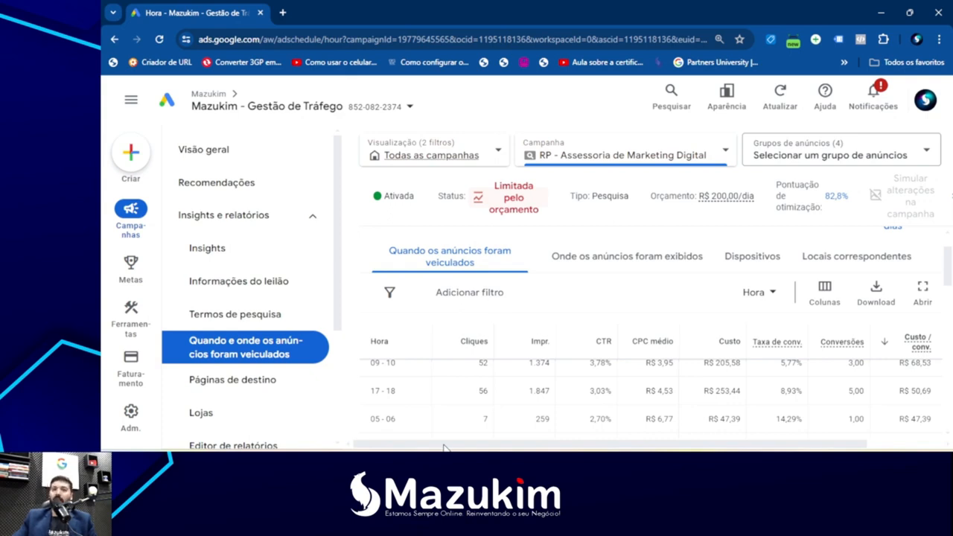
pyautogui.moveTo(443, 448); pyautogui.dragTo(683, 445)
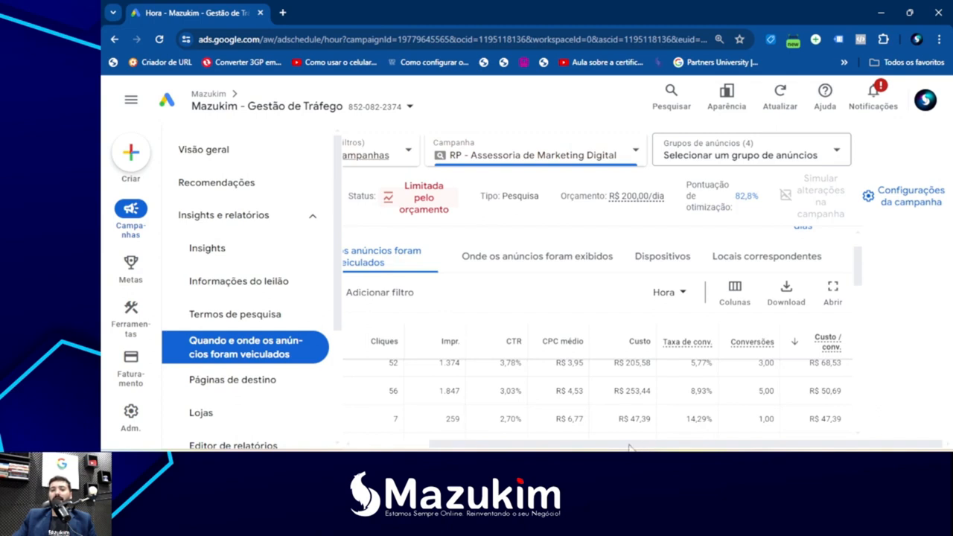
pyautogui.moveTo(629, 447); pyautogui.dragTo(541, 444)
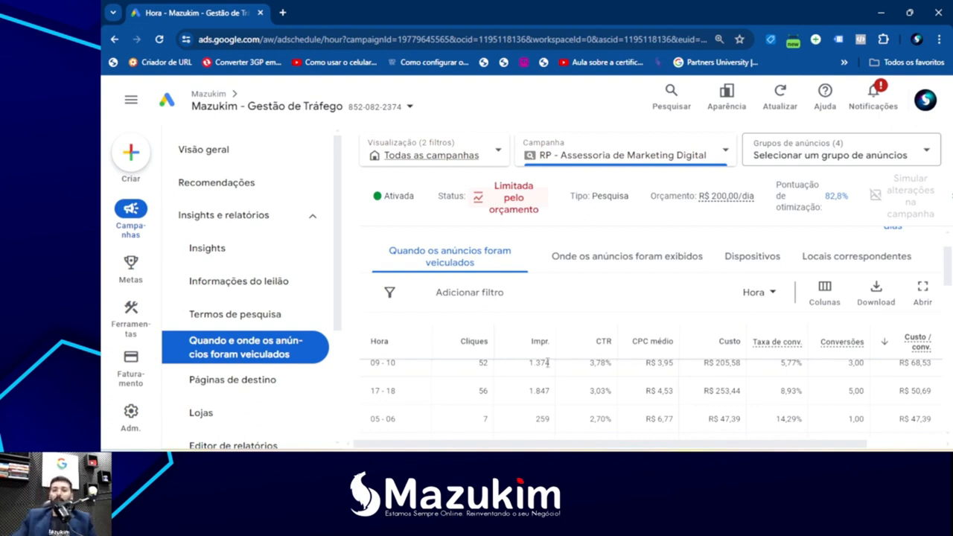
pyautogui.hotkey('ctrl', '-')
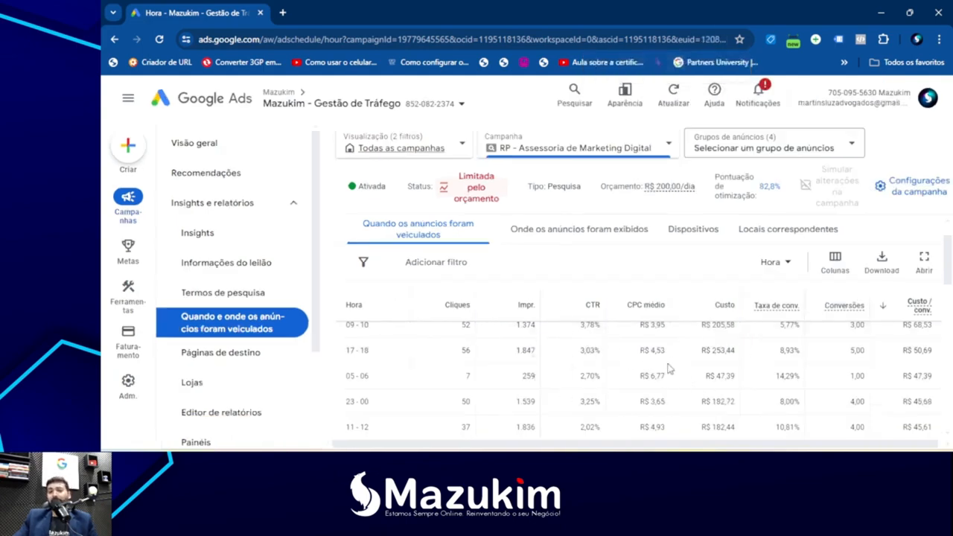
pyautogui.scroll(1, 733, 346)
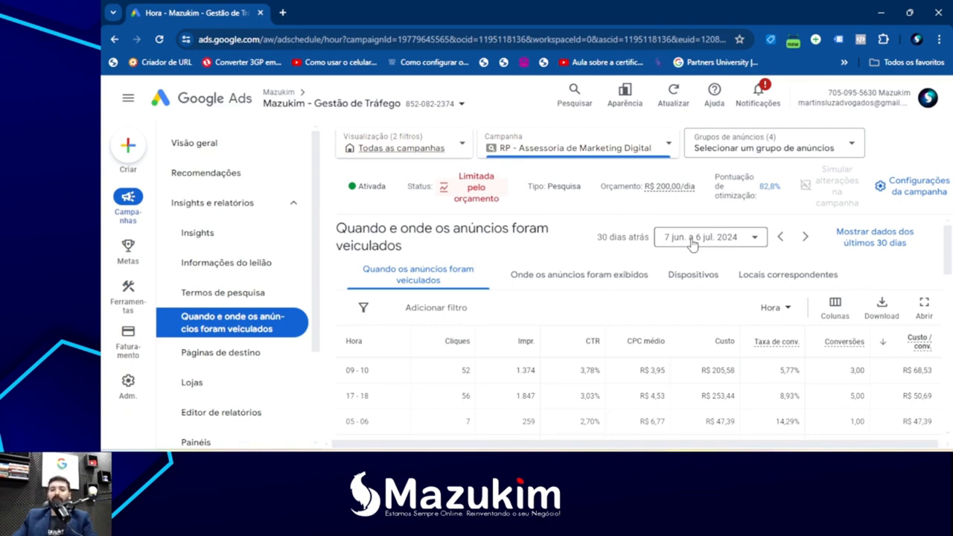
# Step: Open the campaign's ad schedule (Programação de anúncios) and start editing its days and hours
pyautogui.click(268, 210)
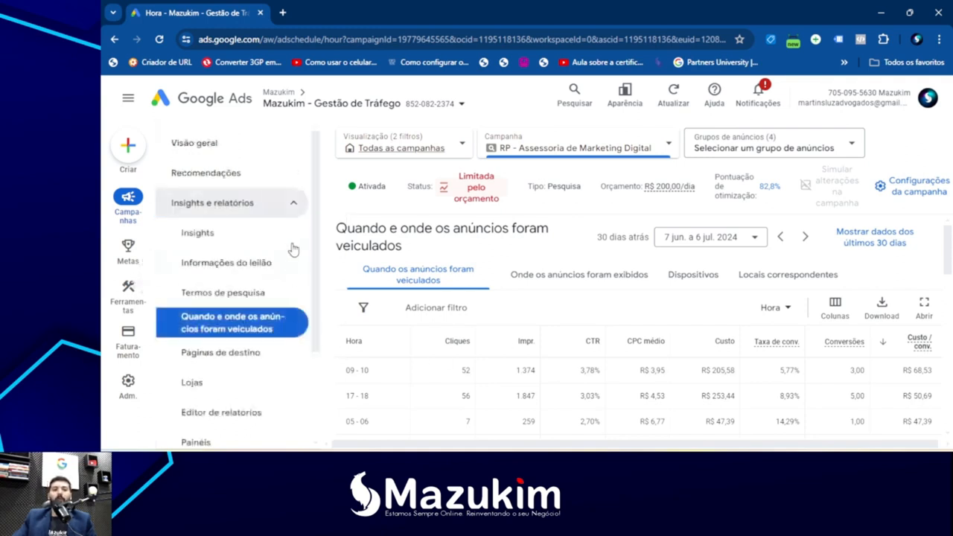
pyautogui.click(292, 206)
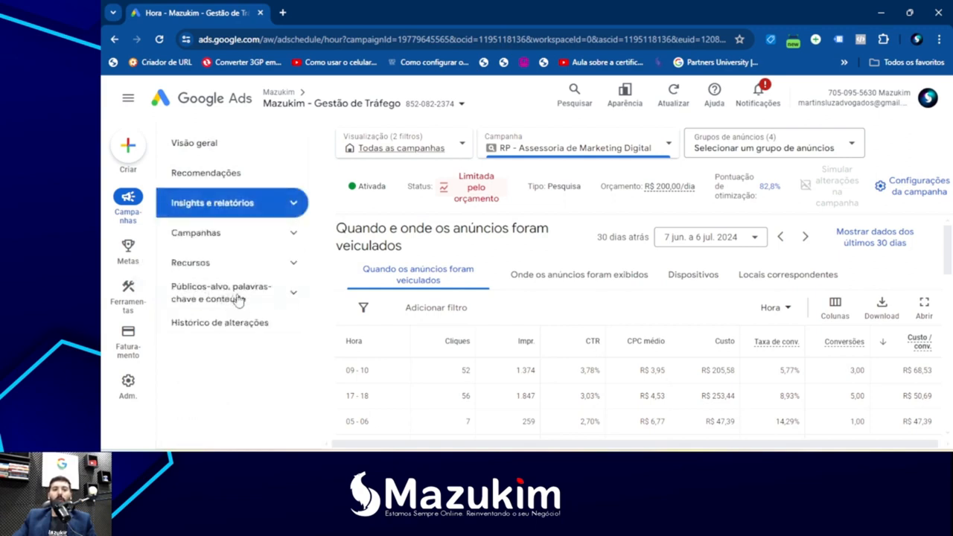
pyautogui.click(294, 306)
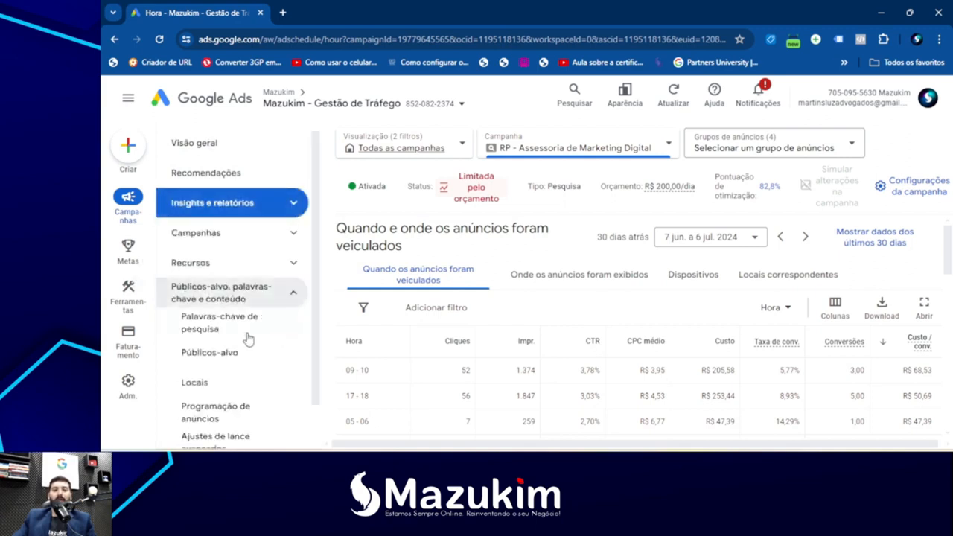
pyautogui.scroll(-1, 270, 394)
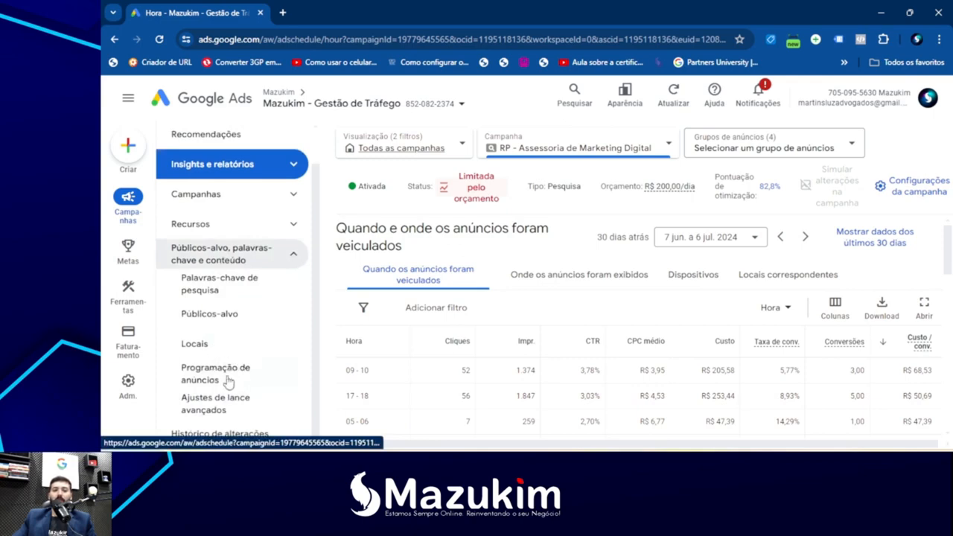
pyautogui.click(261, 384)
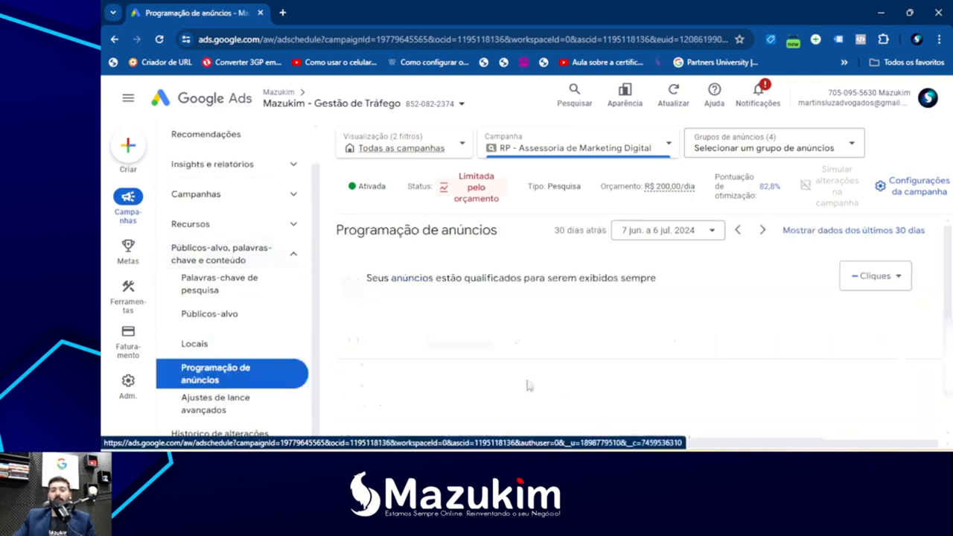
pyautogui.scroll(-2, 521, 367)
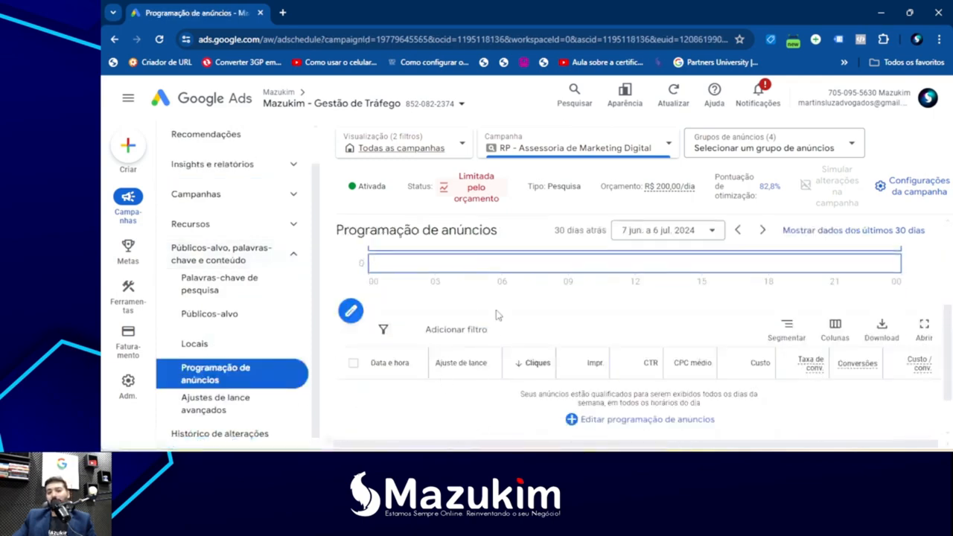
pyautogui.scroll(-1, 506, 383)
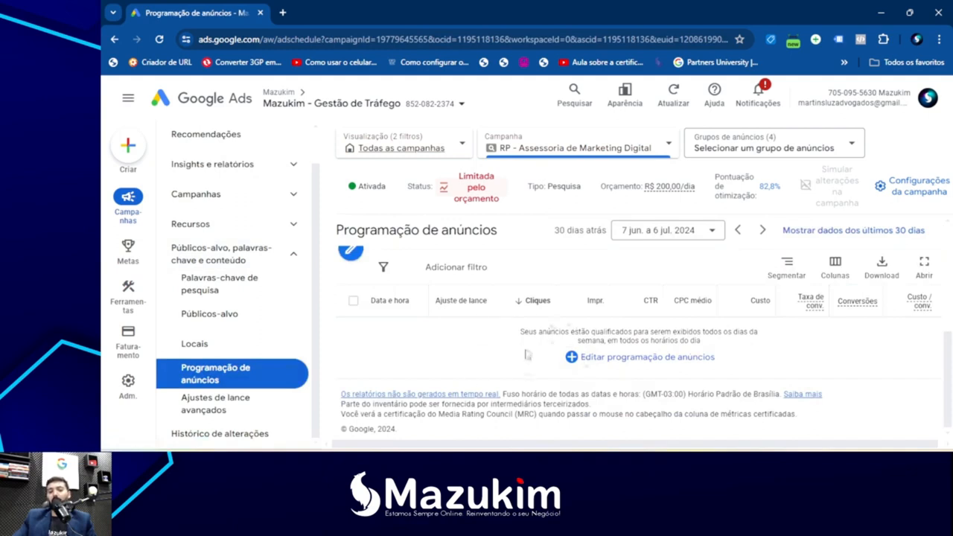
pyautogui.click(622, 361)
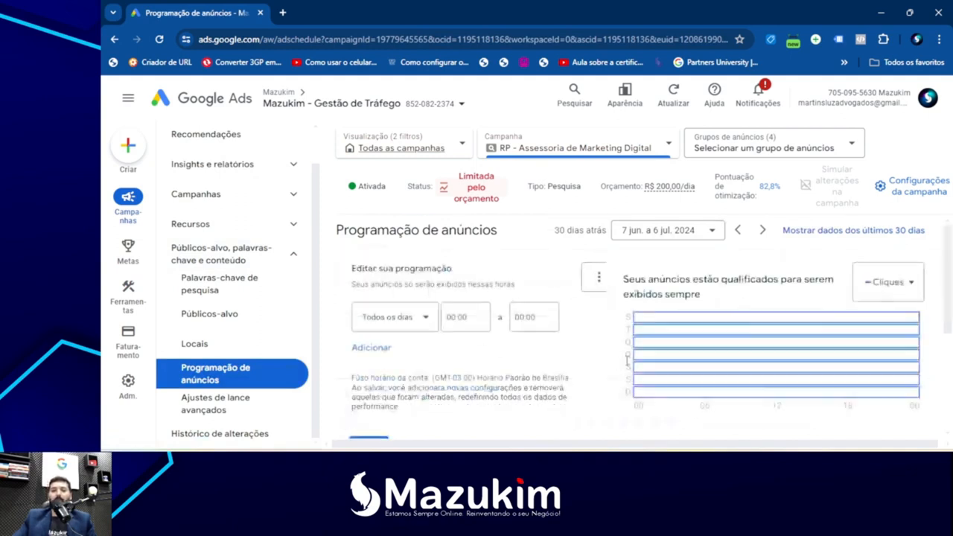
# Step: Set the first schedule row to Monday through Friday (De segunda a sexta) and add a second row for Saturdays (Sábados)
pyautogui.click(426, 318)
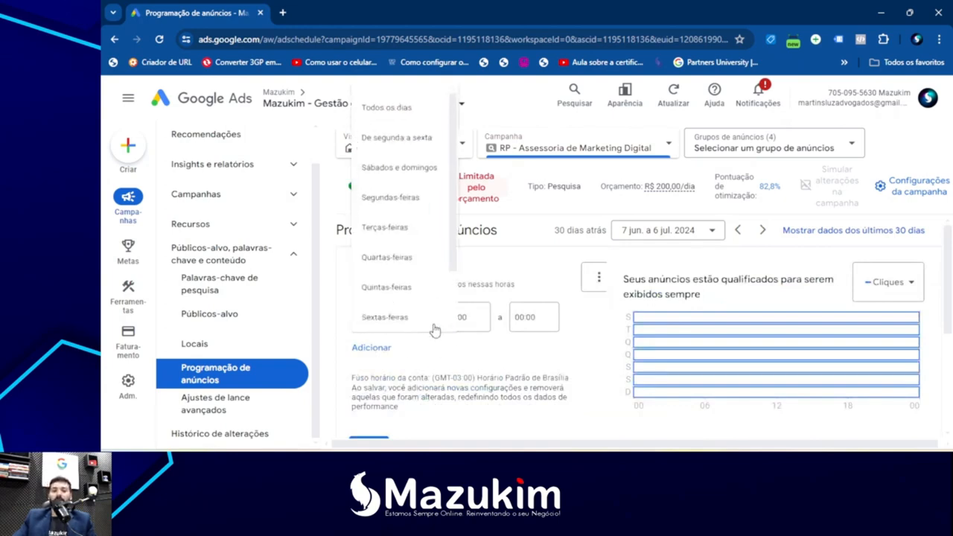
pyautogui.click(407, 146)
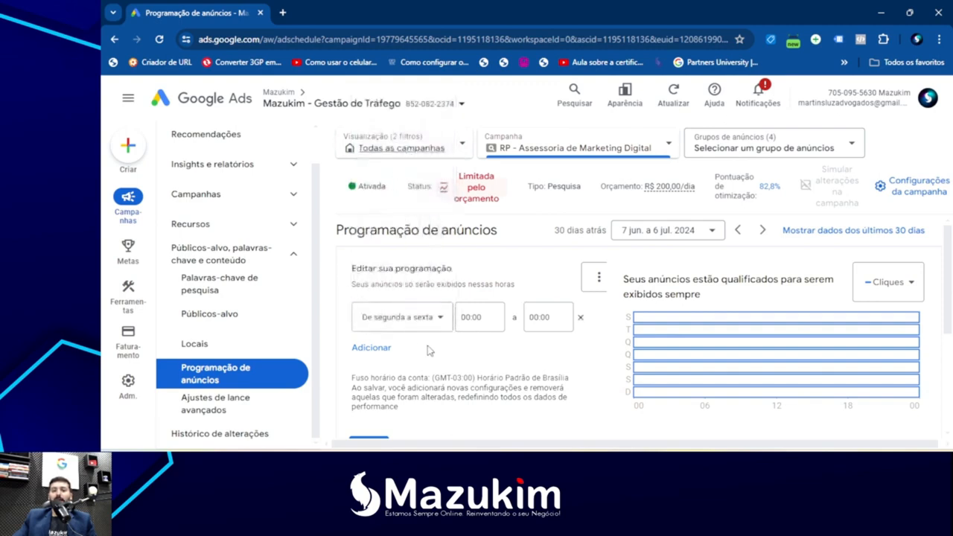
pyautogui.scroll(-1, 429, 357)
pyautogui.scroll(1, 498, 361)
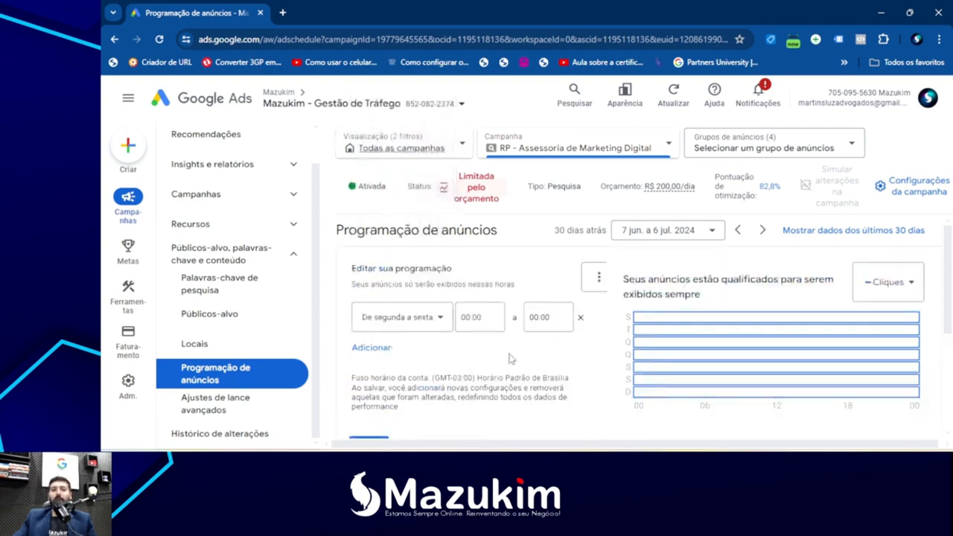
pyautogui.click(380, 348)
pyautogui.click(439, 364)
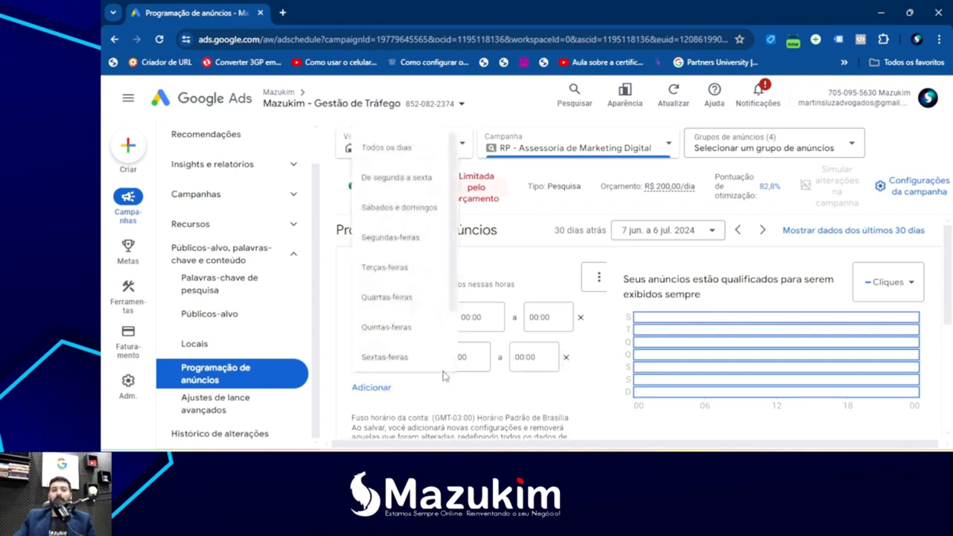
pyautogui.scroll(-2, 396, 317)
pyautogui.click(396, 326)
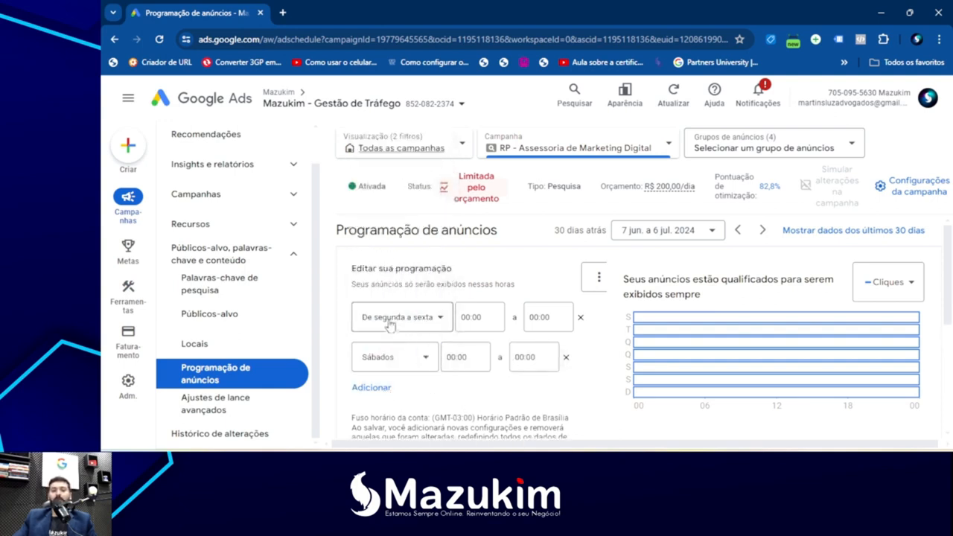
# Step: Set the Monday-to-Friday row's hours to 08:00 through 18:00
pyautogui.click(469, 317)
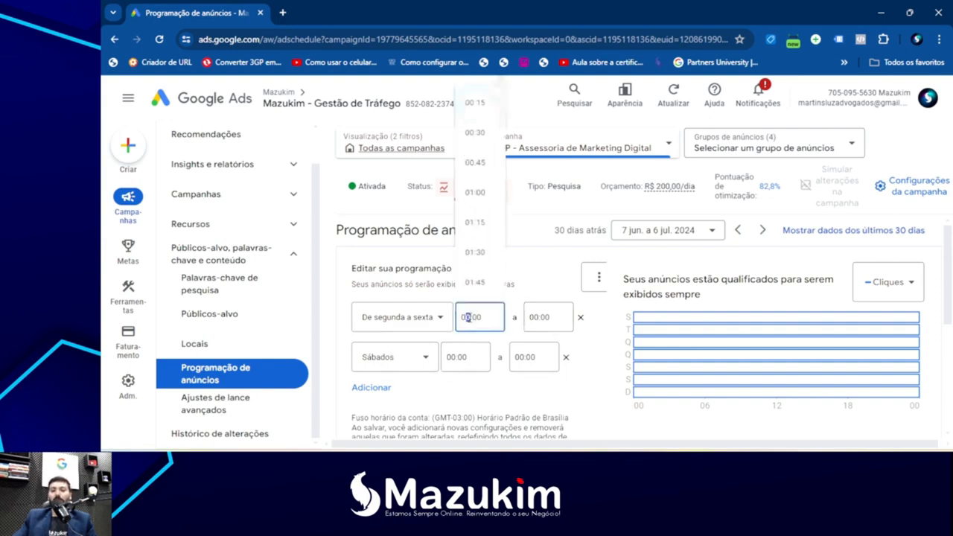
pyautogui.write('8')
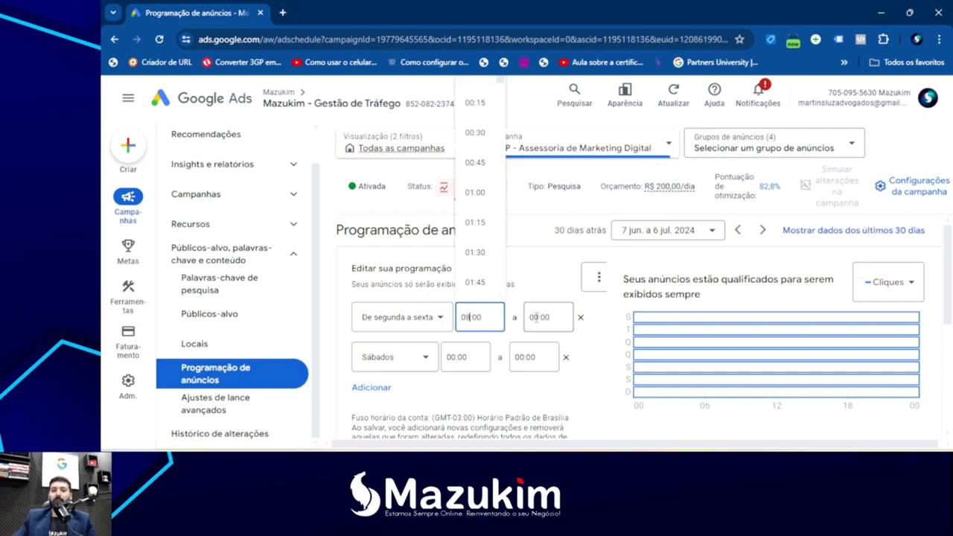
pyautogui.click(539, 317)
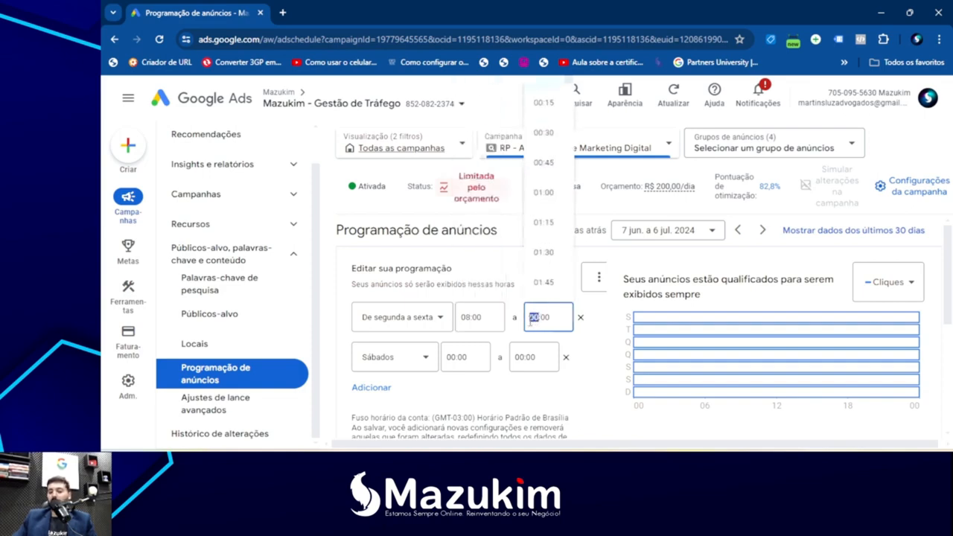
pyautogui.write('18')
pyautogui.scroll(-4, 546, 268)
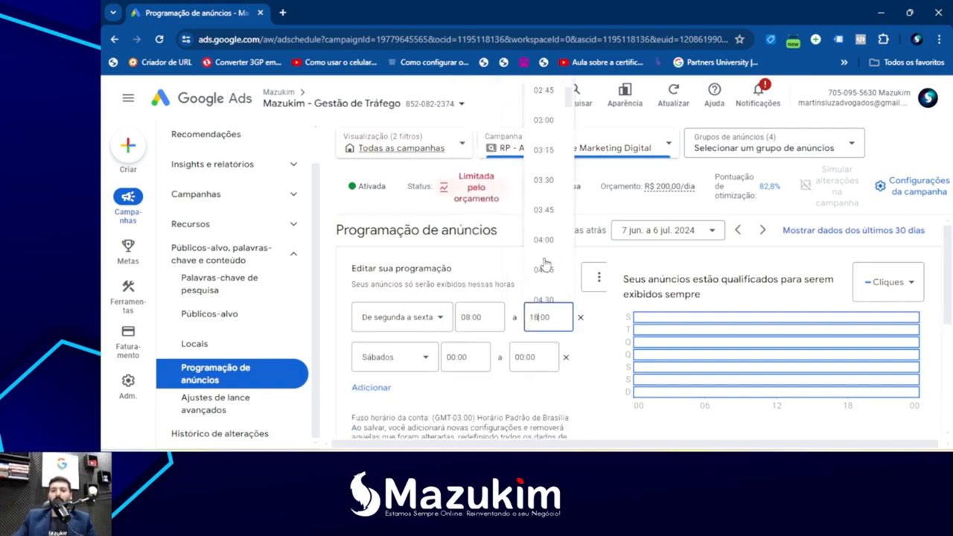
pyautogui.scroll(-15, 544, 264)
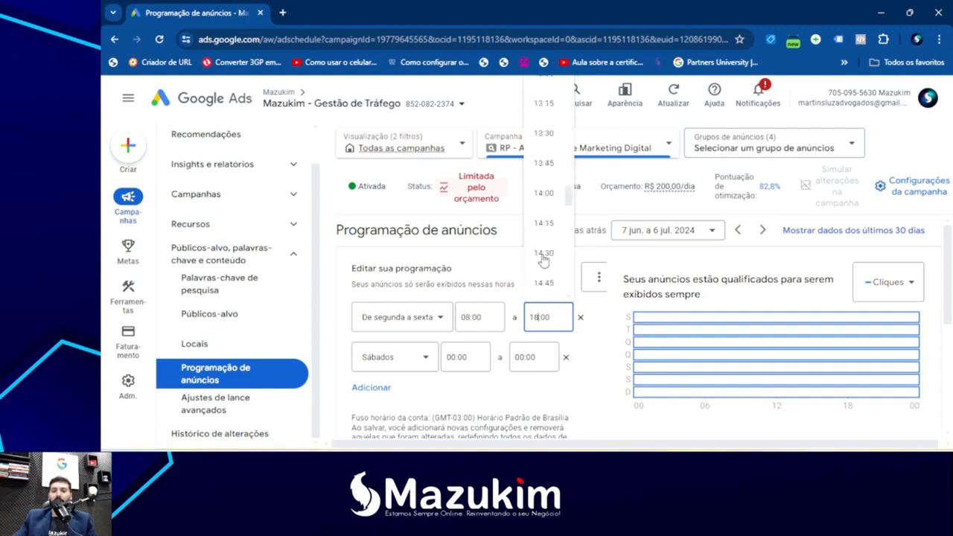
pyautogui.scroll(-10, 544, 259)
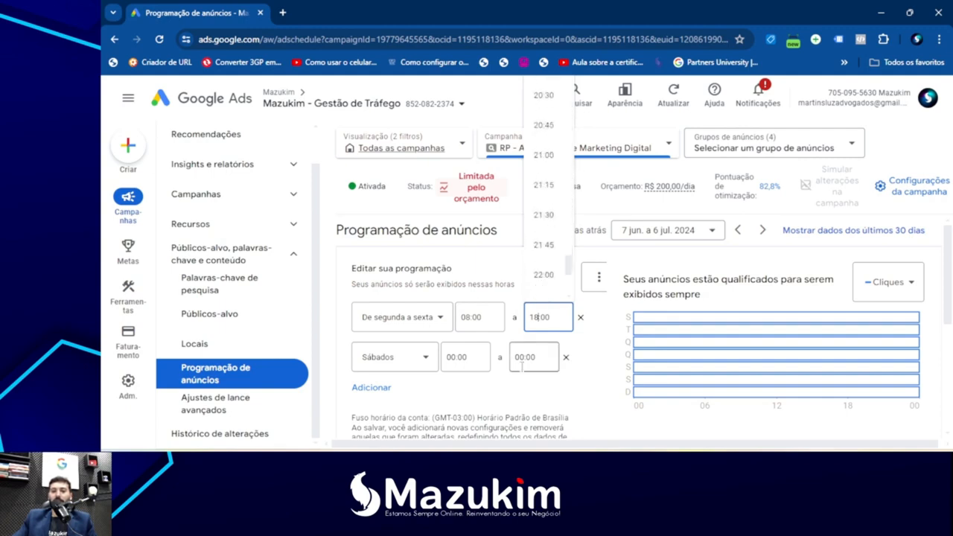
pyautogui.click(525, 341)
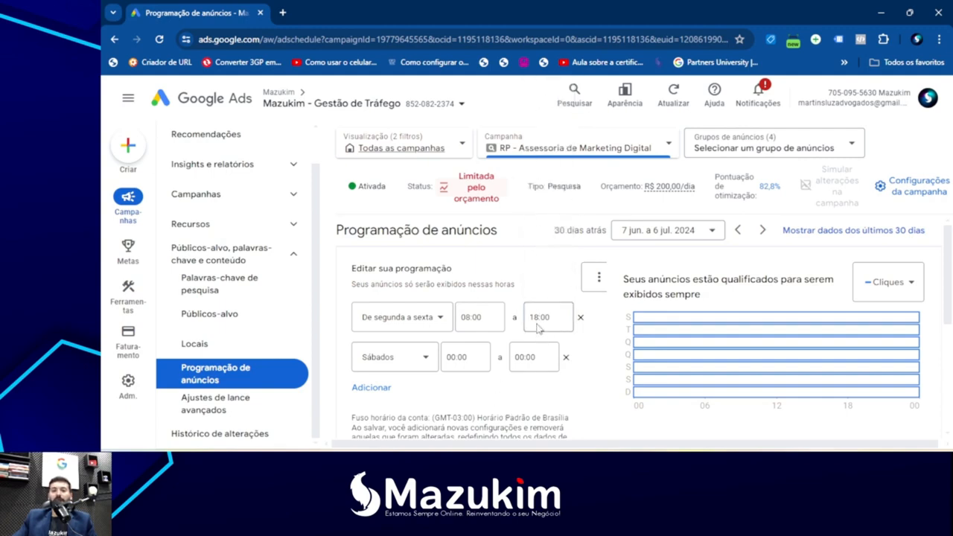
# Step: Set the Saturday row's hours to 08:00 through 14:00
pyautogui.click(455, 356)
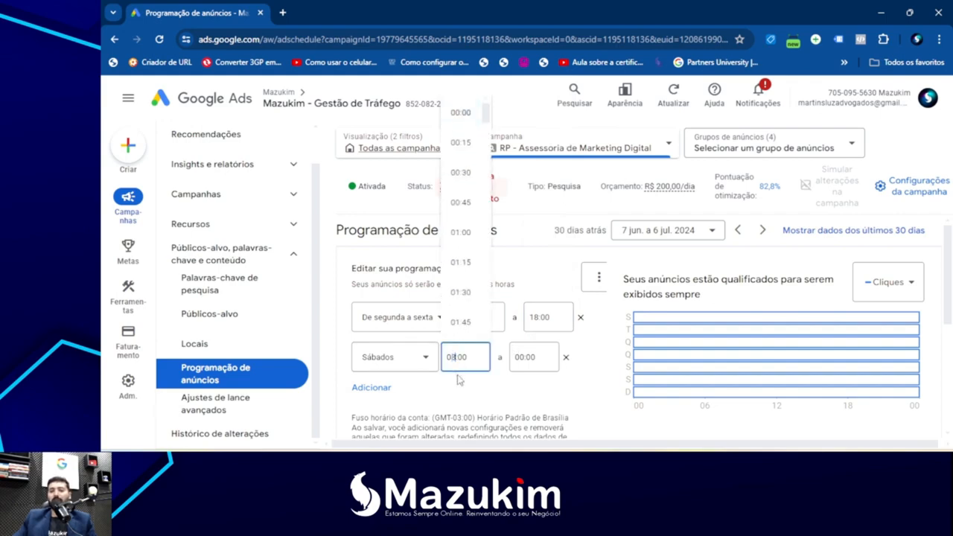
pyautogui.click(525, 357)
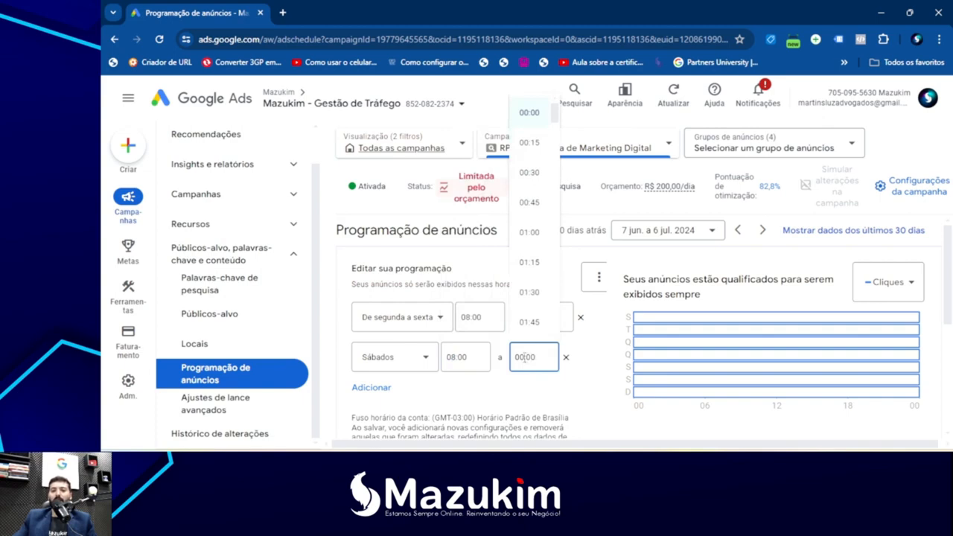
pyautogui.write('14')
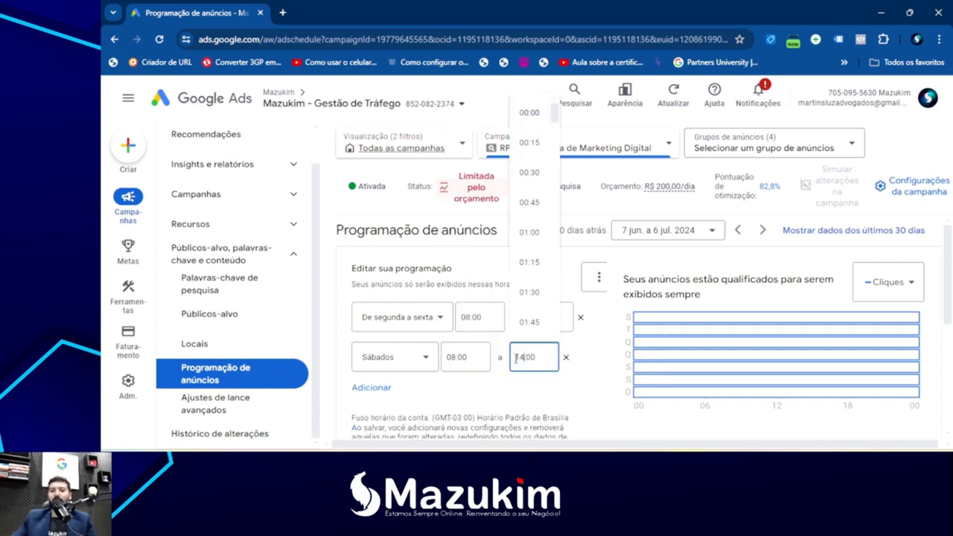
pyautogui.click(518, 401)
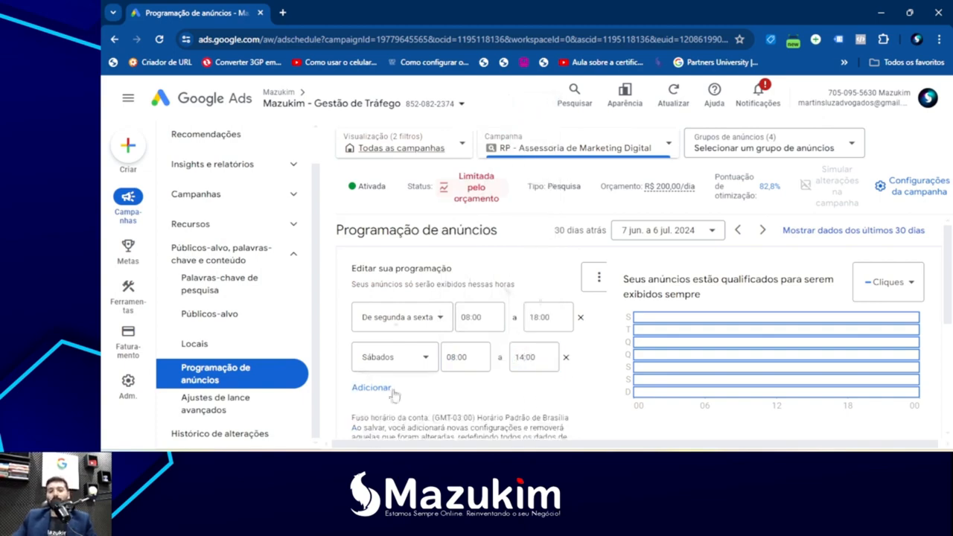
# Step: Remove the Saturday row and change the remaining schedule row to every day (Todos os dias)
pyautogui.click(566, 359)
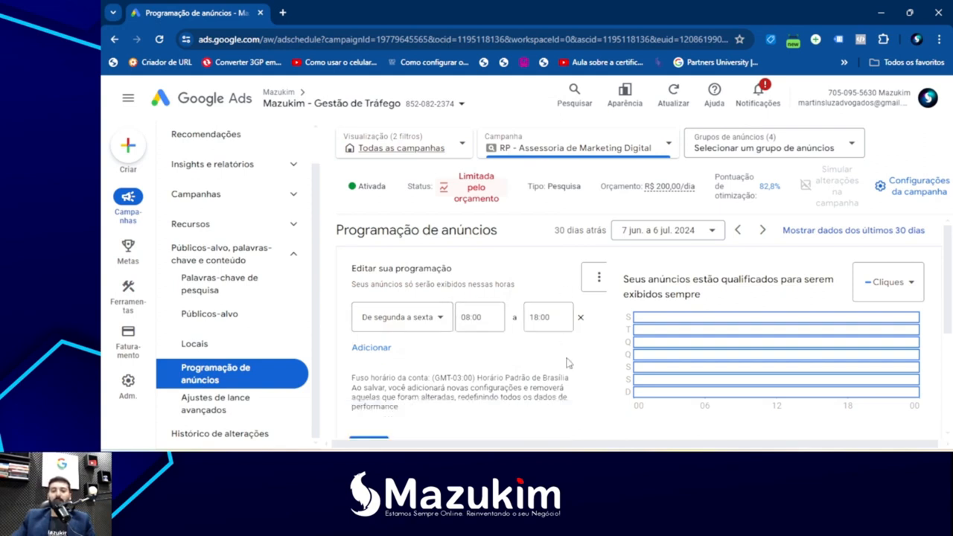
pyautogui.click(432, 318)
pyautogui.click(383, 107)
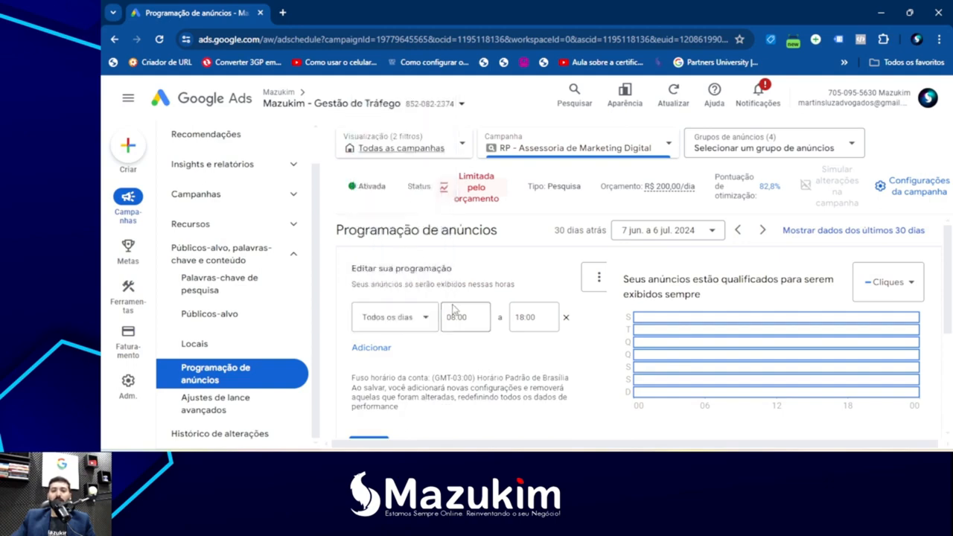
# Step: Set the every-day row's end time to 23:00 and save the ad schedule
pyautogui.click(455, 318)
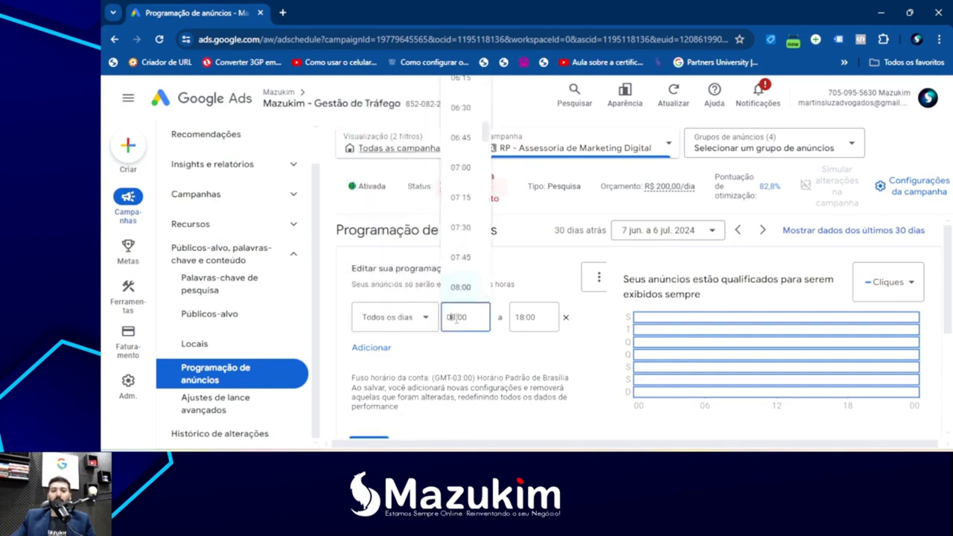
pyautogui.click(514, 326)
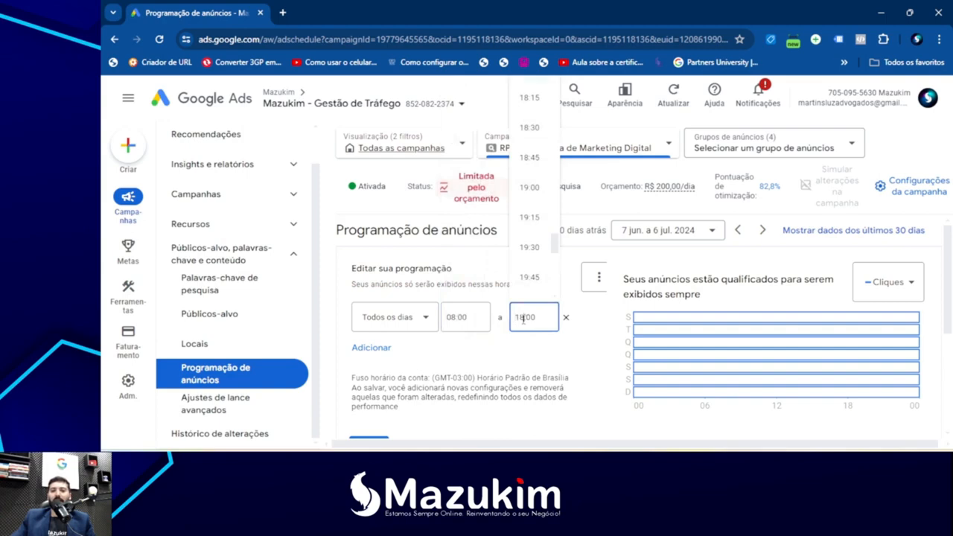
pyautogui.moveTo(524, 319); pyautogui.dragTo(512, 321)
pyautogui.write('23')
pyautogui.click(517, 355)
pyautogui.scroll(-1, 381, 319)
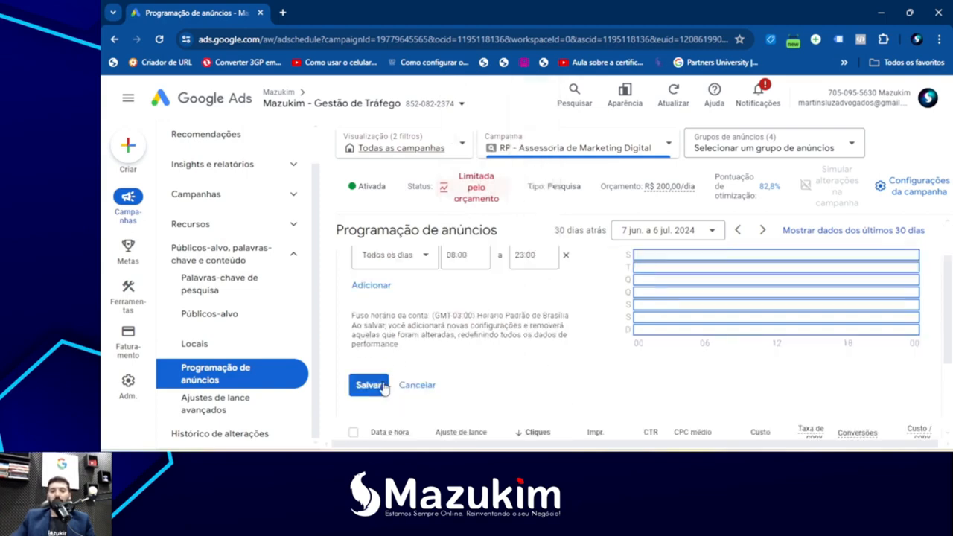
pyautogui.click(369, 384)
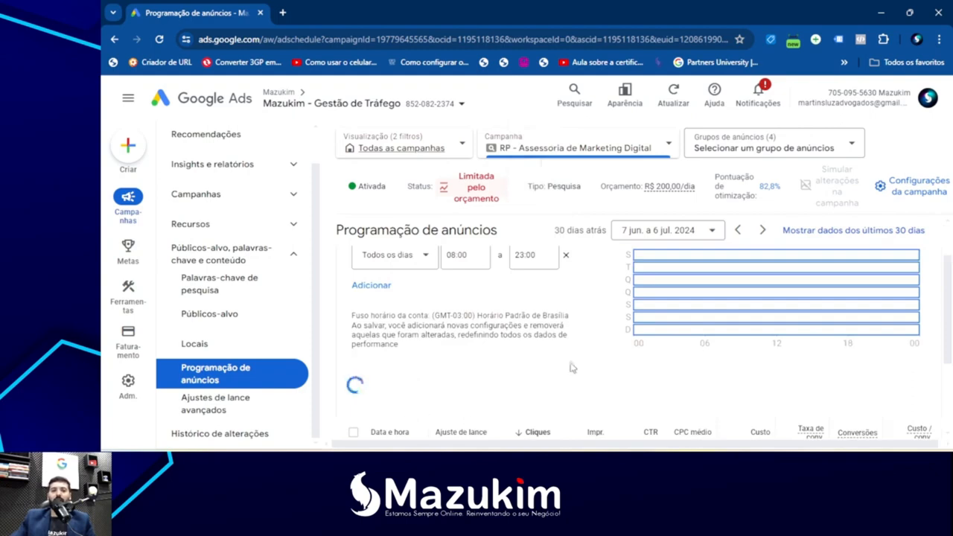
# Step: Select the Wednesday (Quartas-feiras) and Friday (Sextas-feiras) rows in the ad schedule table
pyautogui.scroll(-3, 388, 313)
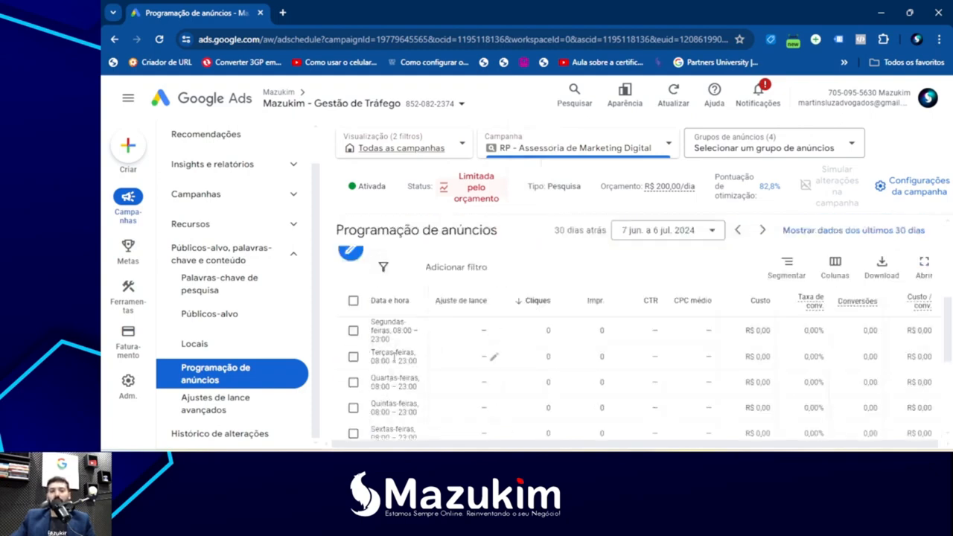
pyautogui.scroll(-1, 395, 391)
pyautogui.scroll(-2, 435, 426)
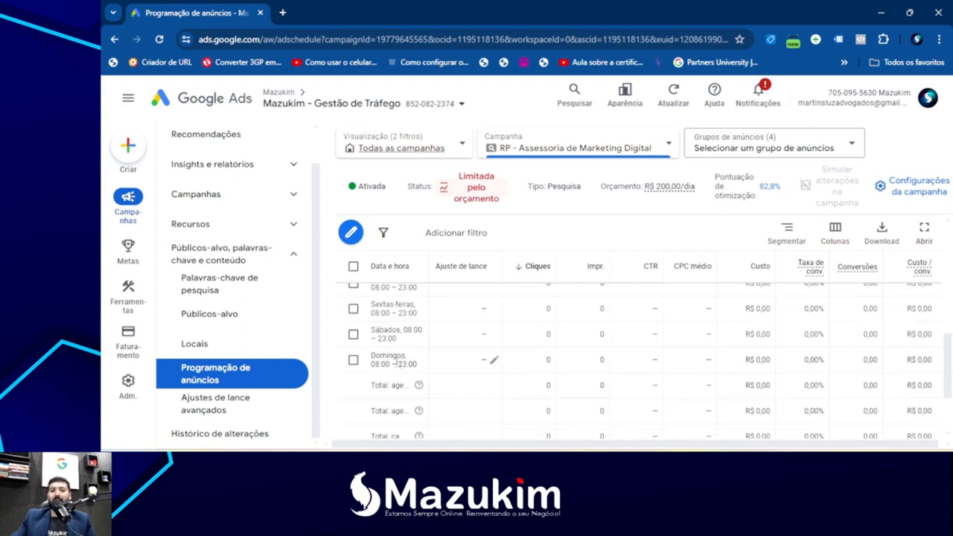
pyautogui.scroll(3, 397, 363)
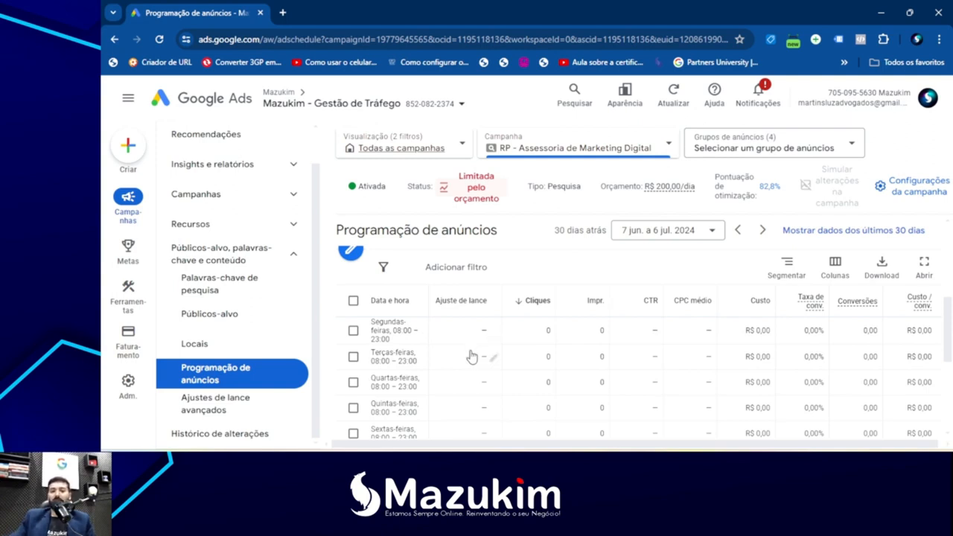
pyautogui.click(353, 382)
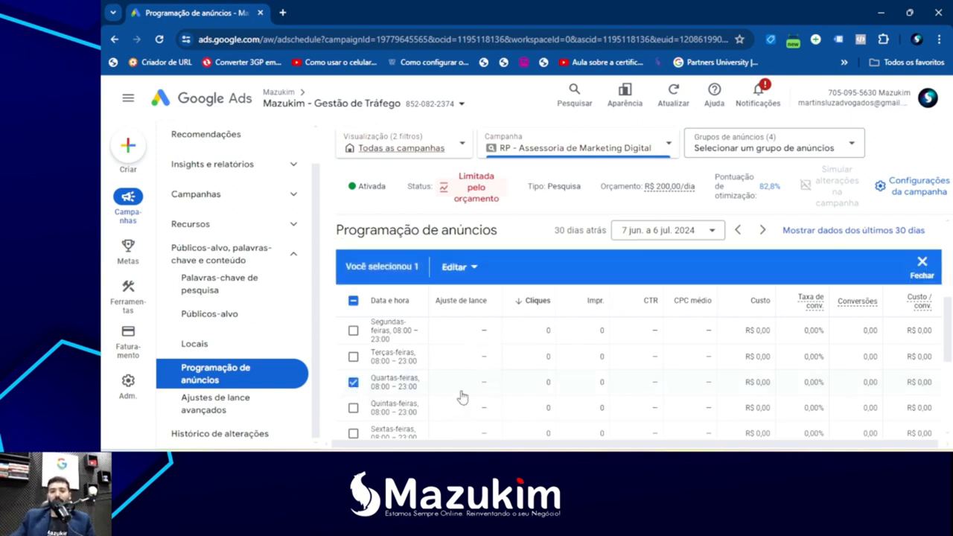
pyautogui.scroll(-1, 365, 408)
pyautogui.click(353, 370)
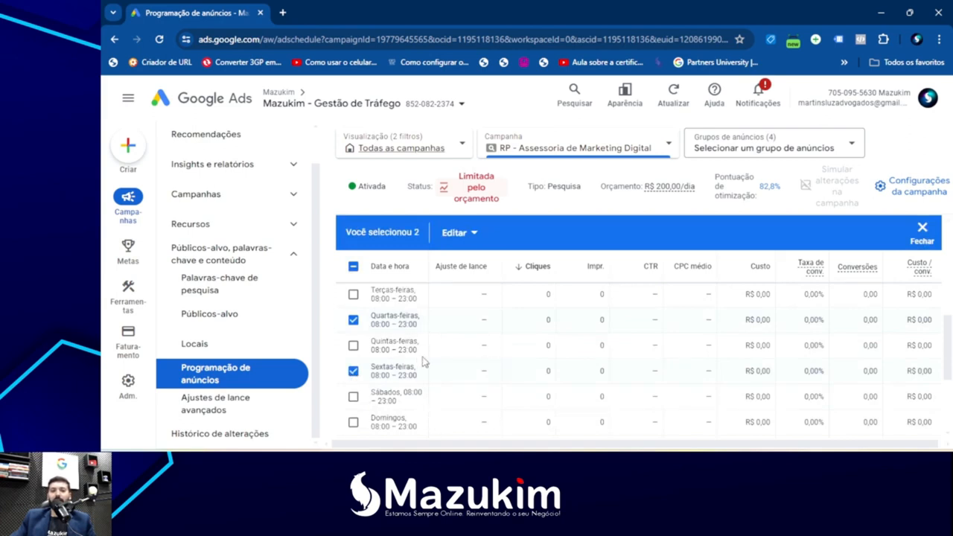
pyautogui.click(493, 322)
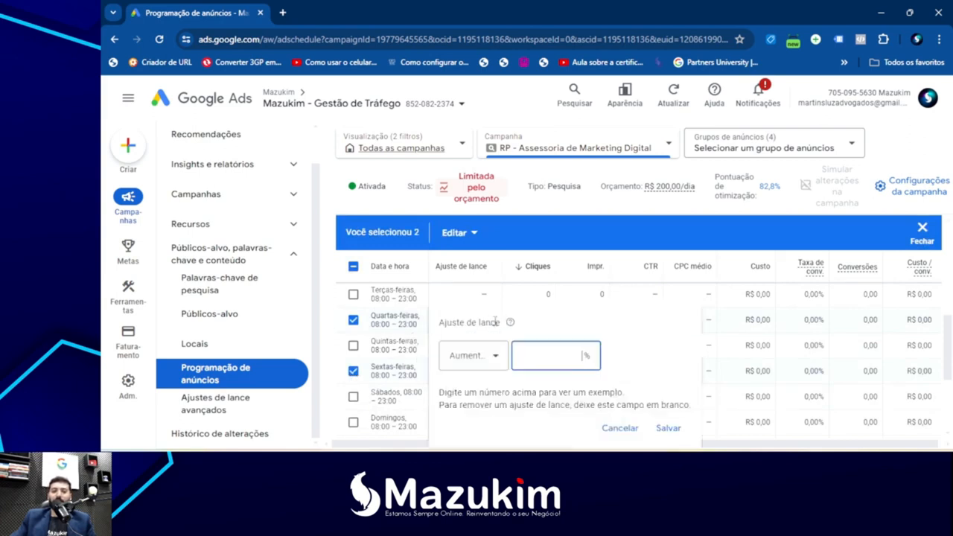
pyautogui.click(622, 429)
# Step: Enter a 15% bid decrease (Diminuir) as the bid adjustment for the selected Wednesday and Friday rows
pyautogui.click(455, 233)
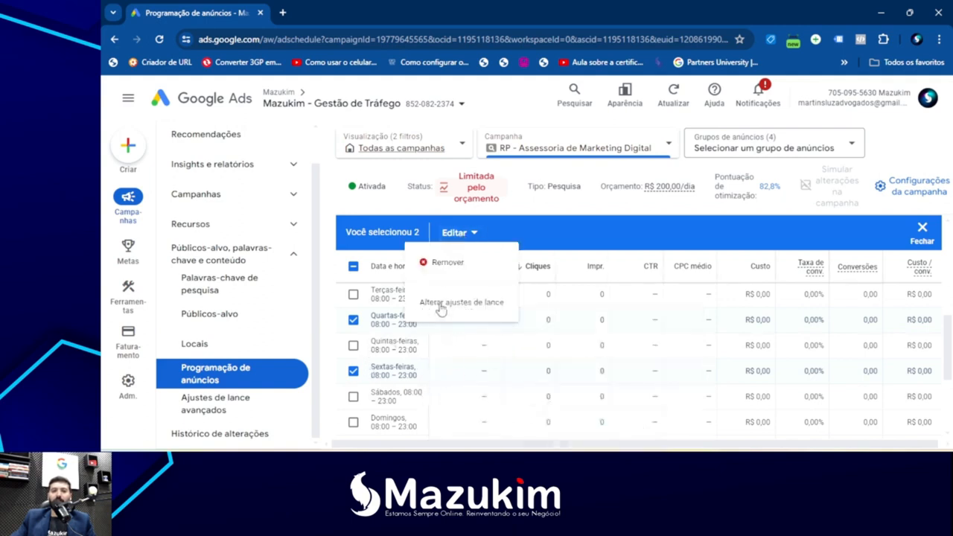
pyautogui.click(463, 303)
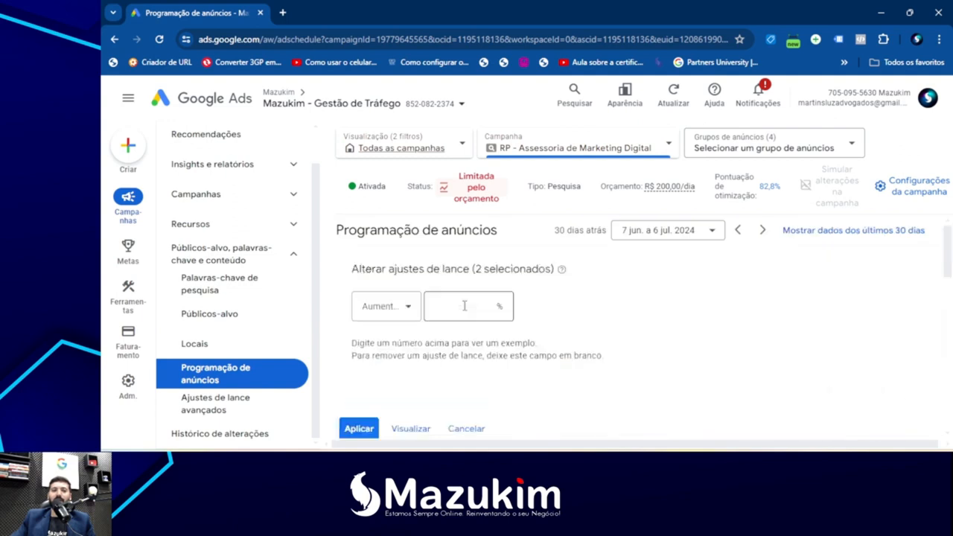
pyautogui.click(390, 314)
pyautogui.click(377, 347)
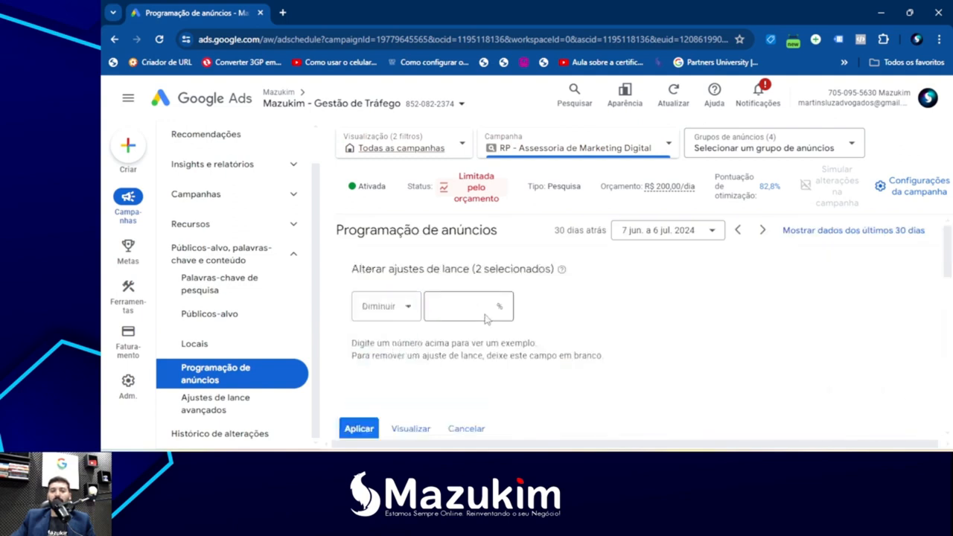
pyautogui.click(470, 305)
pyautogui.write('15')
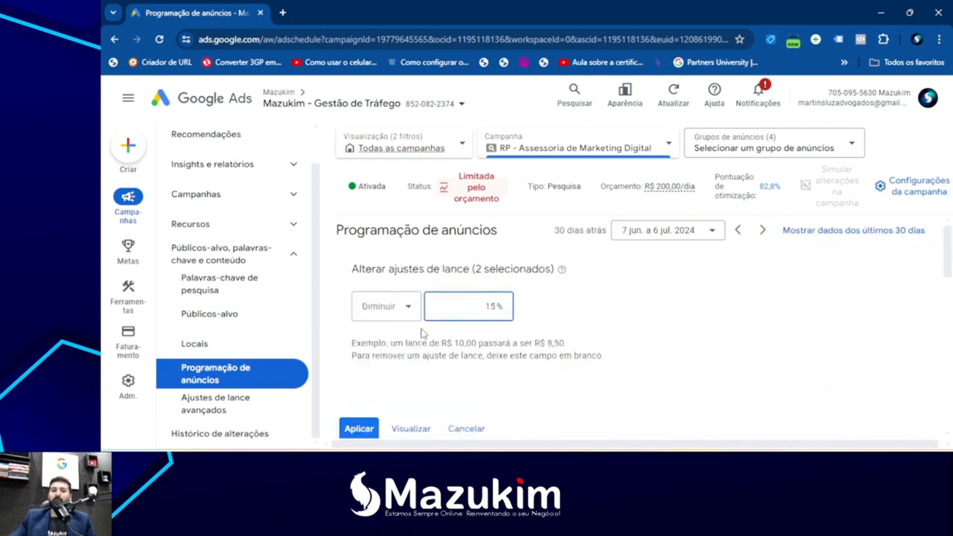
pyautogui.click(459, 365)
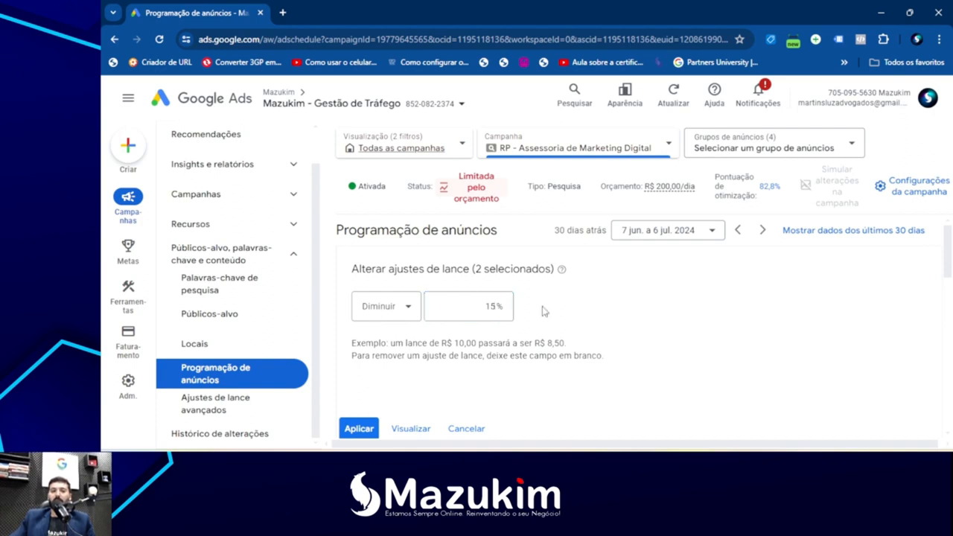
# Step: Preview the pending bid adjustment changes for the two selected days and apply them
pyautogui.click(419, 429)
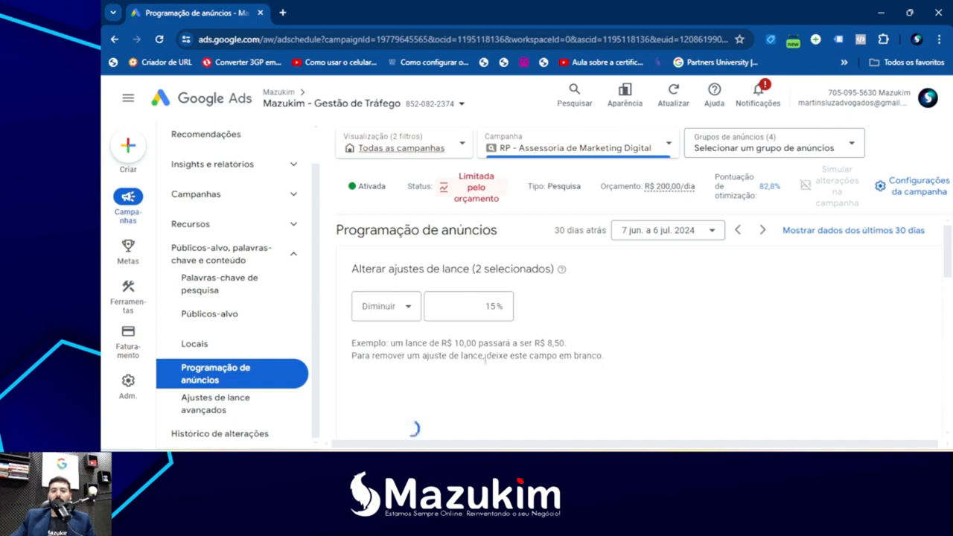
pyautogui.scroll(-1, 459, 357)
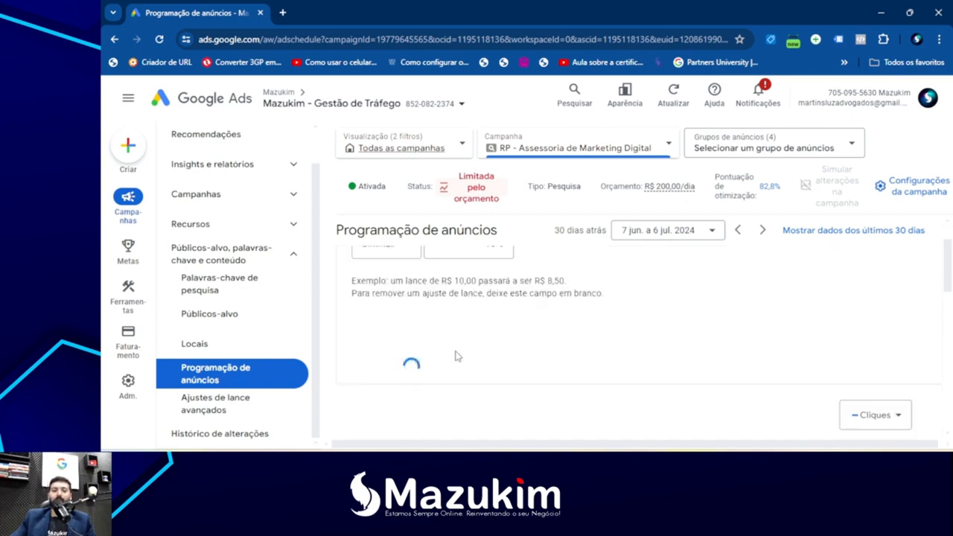
pyautogui.scroll(1, 667, 338)
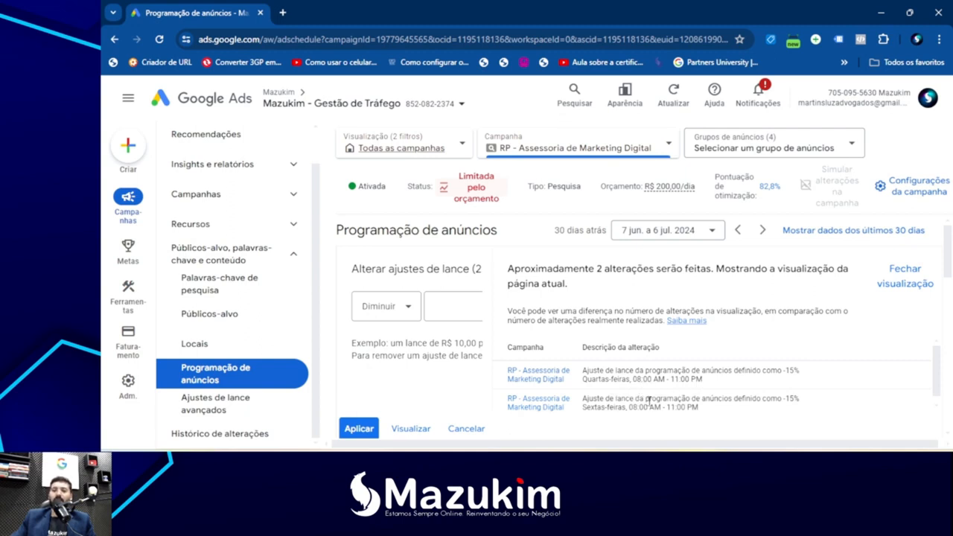
pyautogui.scroll(-1, 570, 384)
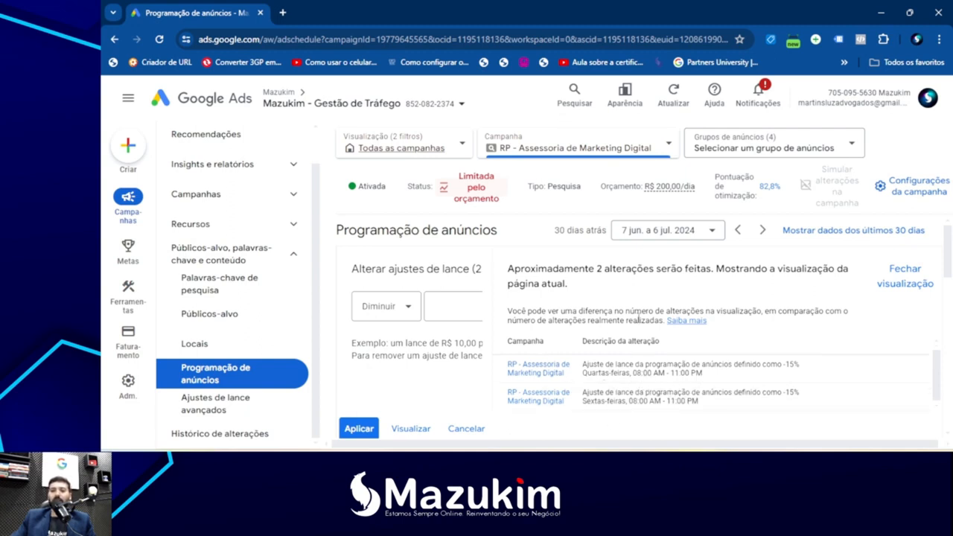
pyautogui.click(361, 429)
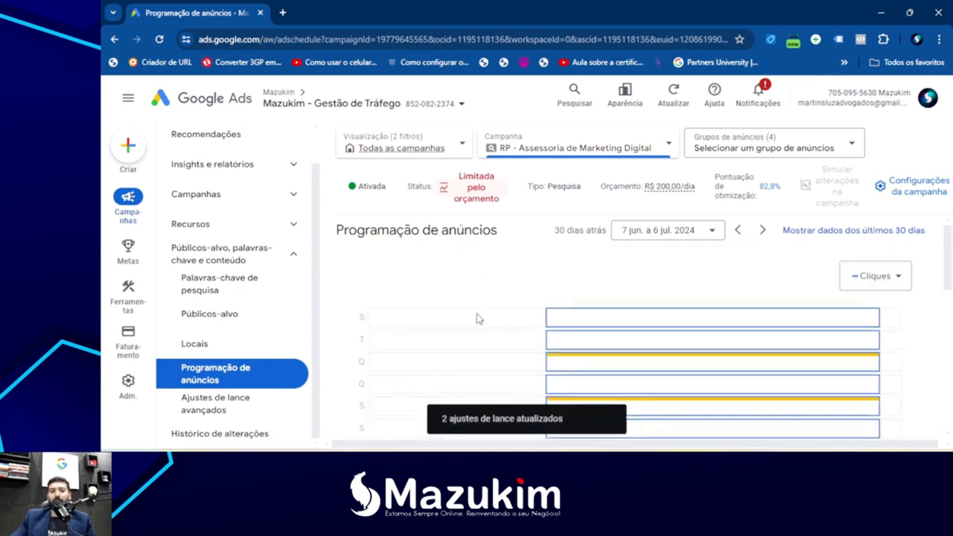
# Step: Deselect the Wednesday and Friday rows in the ad schedule table
pyautogui.scroll(-1, 474, 369)
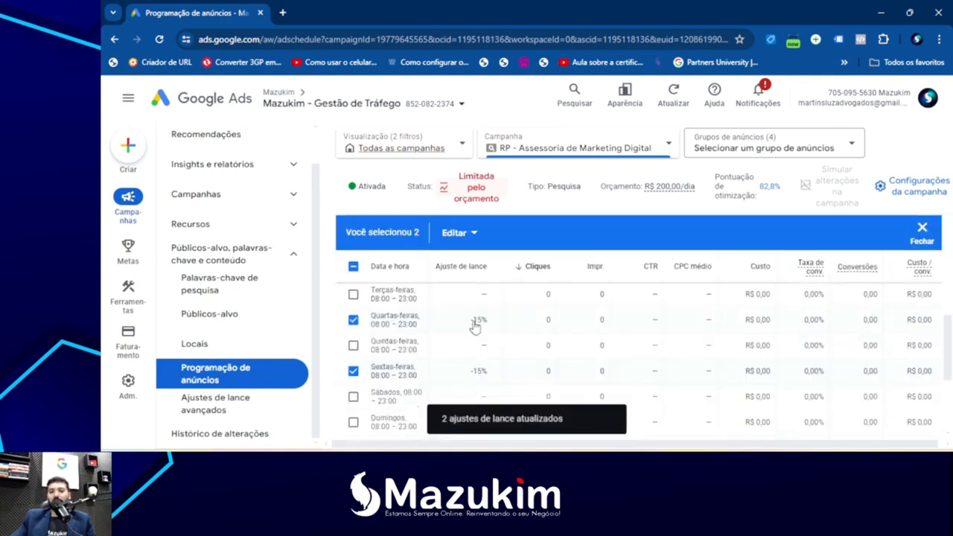
pyautogui.click(353, 319)
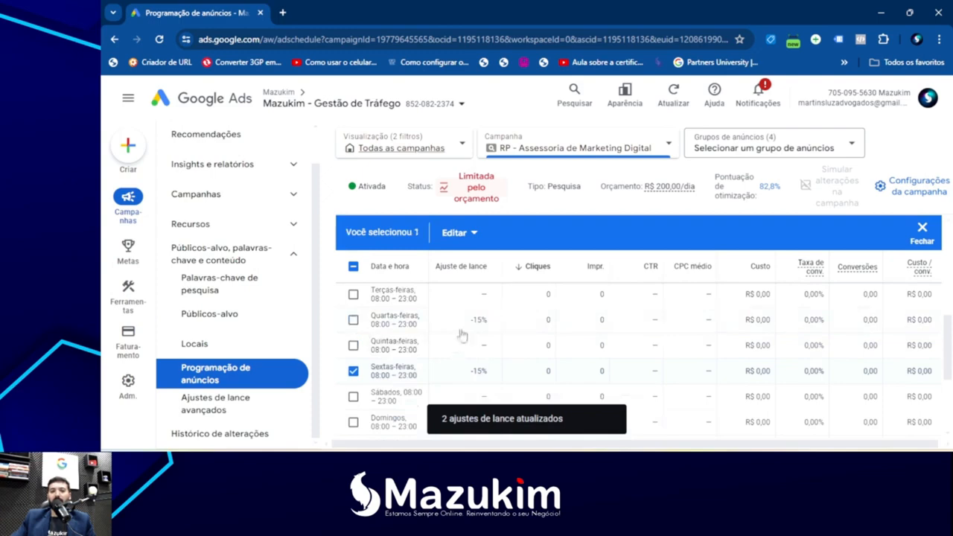
pyautogui.click(352, 371)
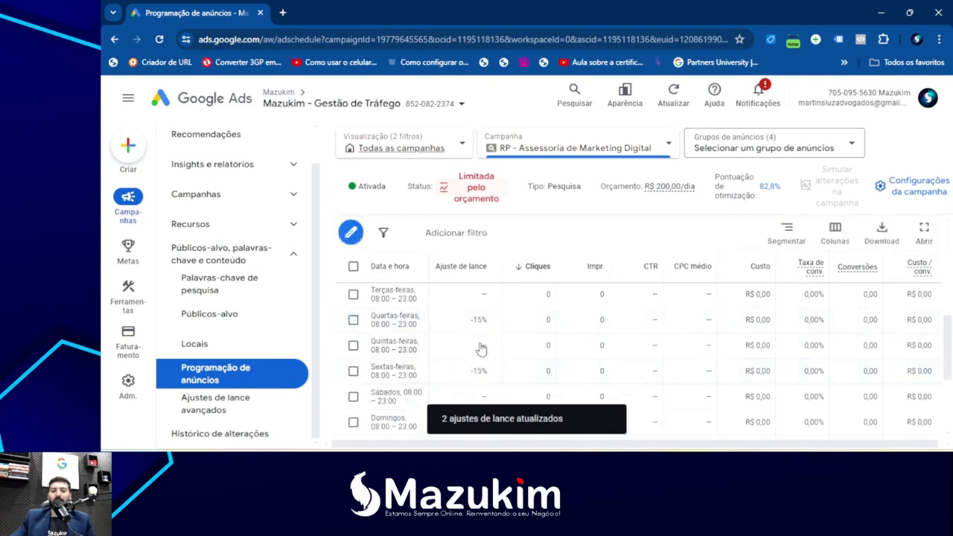
pyautogui.scroll(1, 482, 347)
pyautogui.scroll(-1, 471, 380)
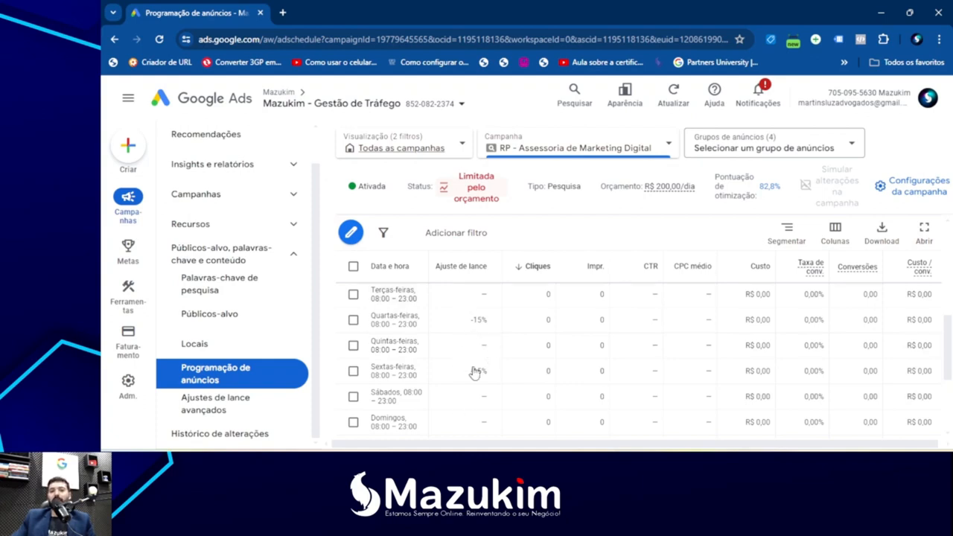
# Step: Open the ad schedule for editing and set the every-day row's end time to 09:00
pyautogui.click(352, 234)
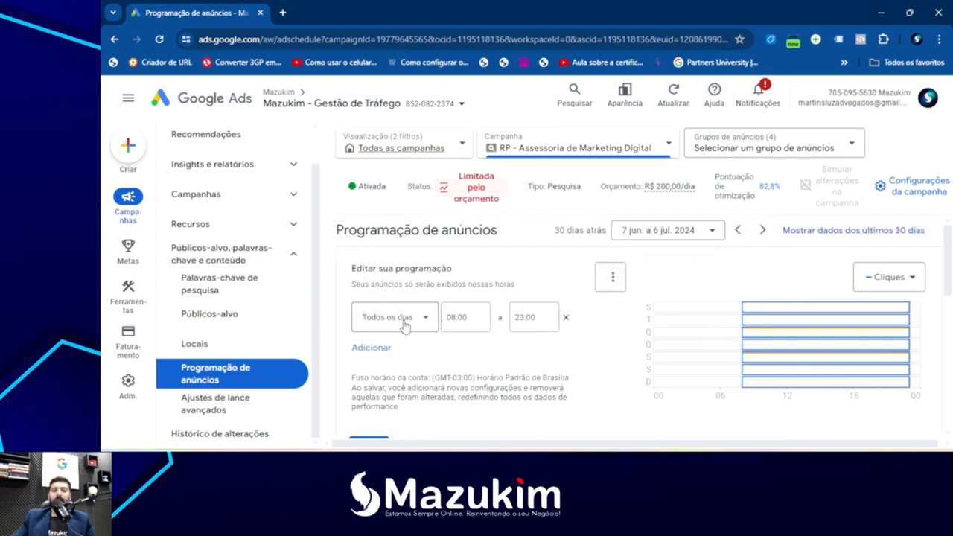
pyautogui.click(463, 317)
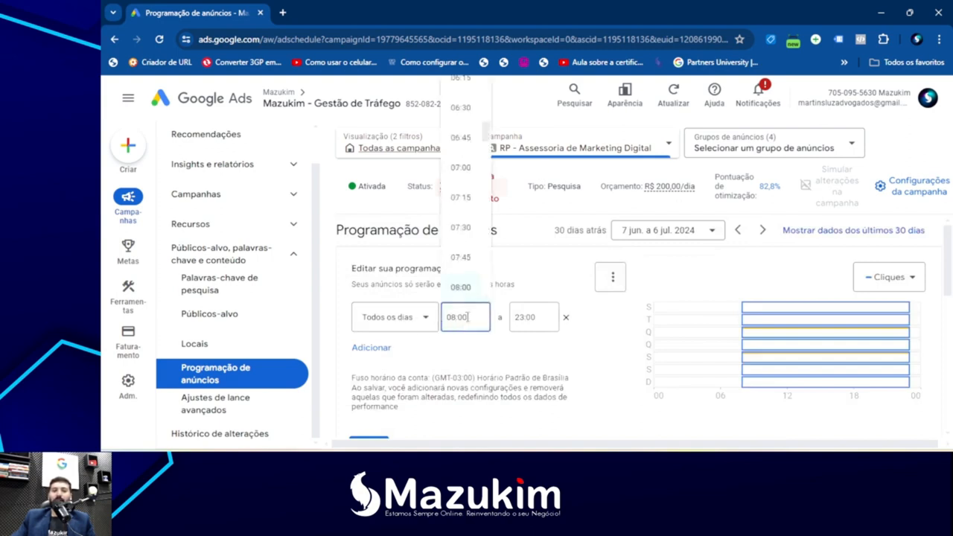
pyautogui.click(542, 319)
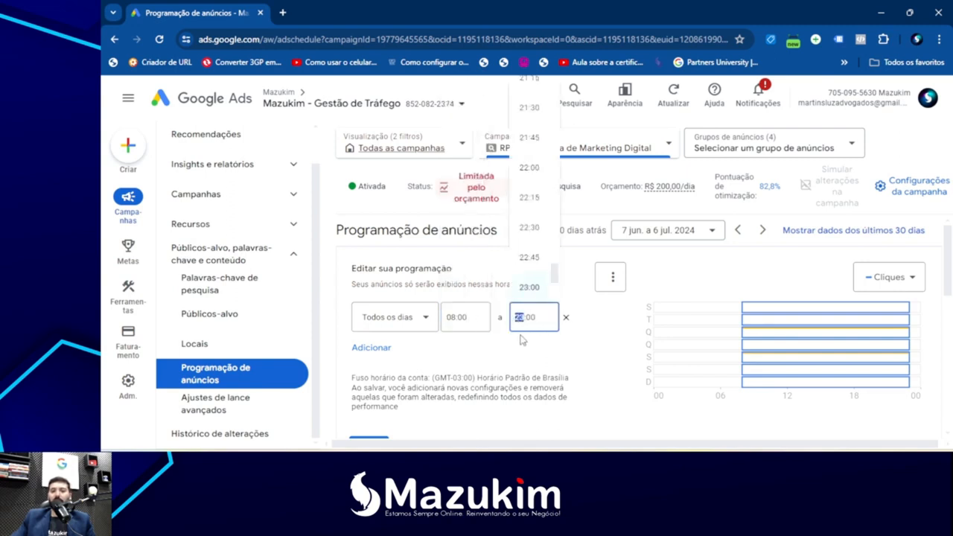
pyautogui.write('09')
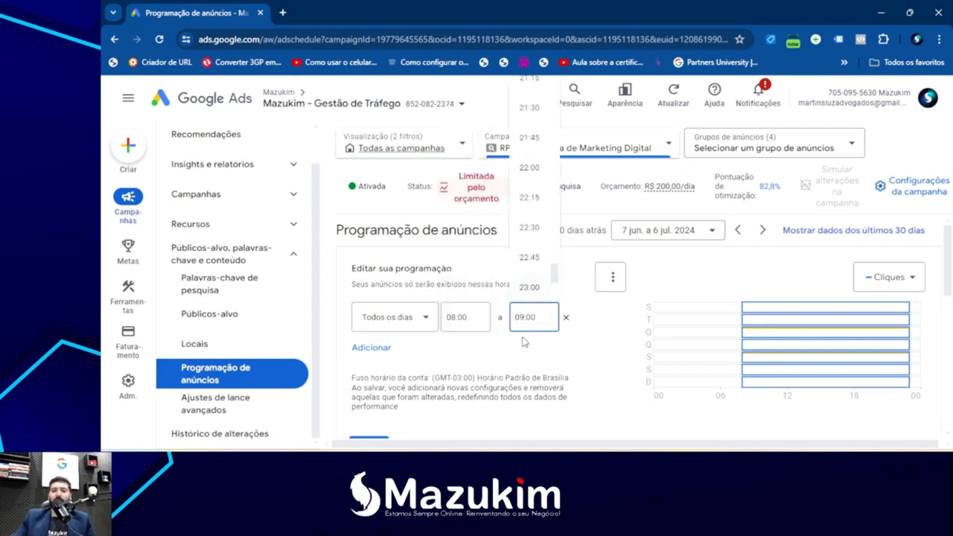
pyautogui.click(525, 341)
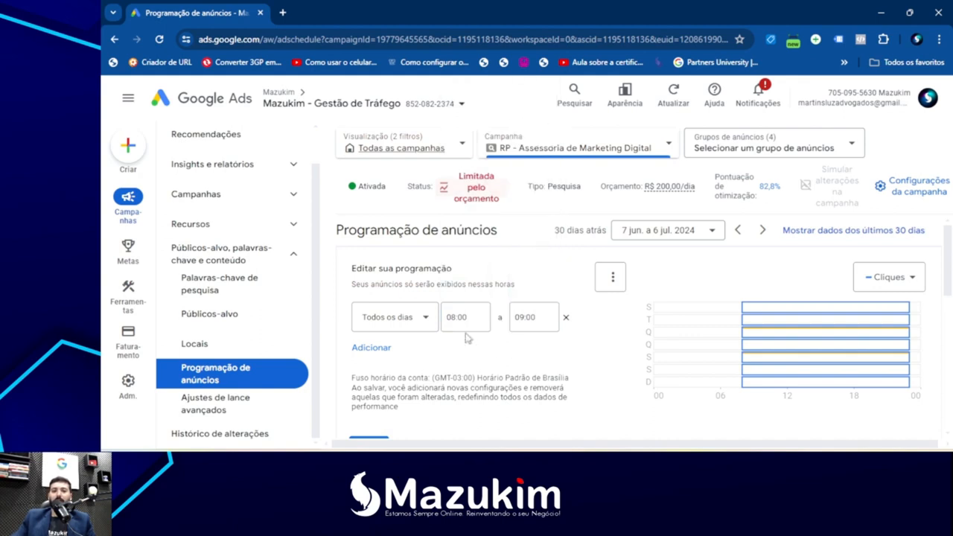
# Step: Add a second every-day (Todos os dias) schedule row running from 09:00 to 23:45
pyautogui.click(372, 348)
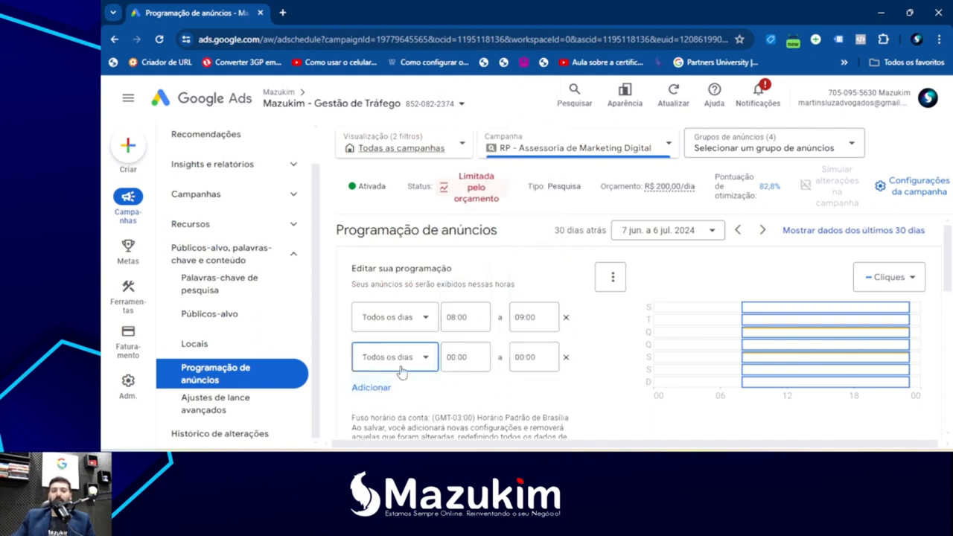
pyautogui.click(454, 356)
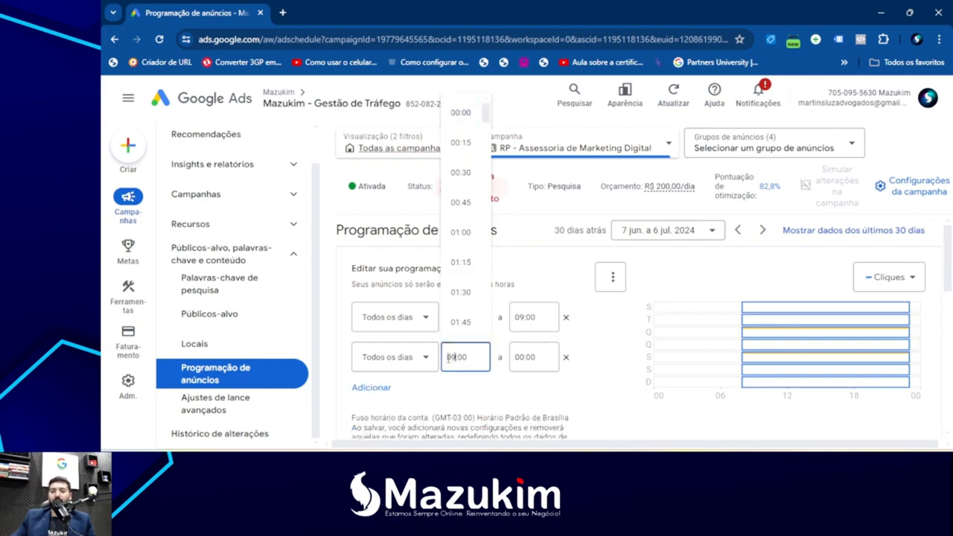
pyautogui.click(530, 357)
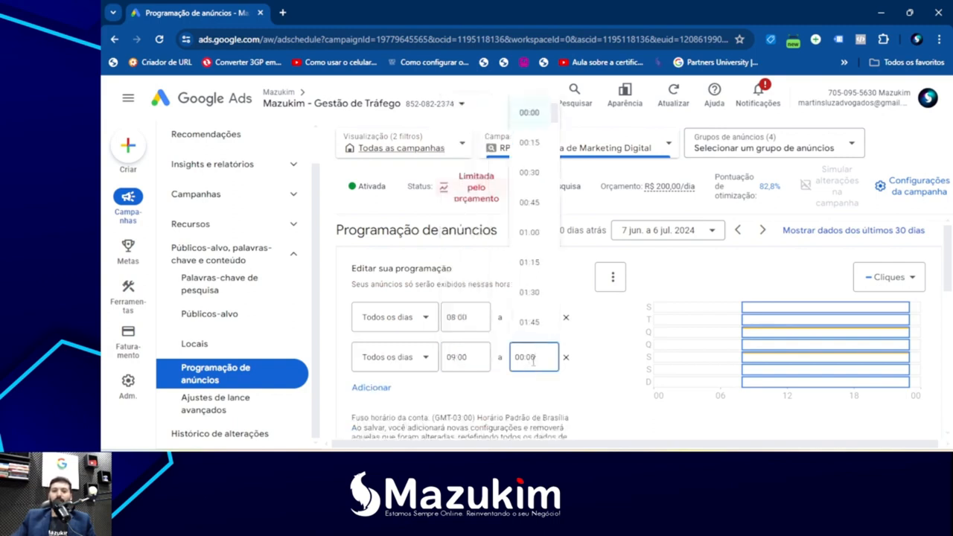
pyautogui.doubleClick(523, 358)
pyautogui.scroll(-3, 529, 290)
pyautogui.moveTo(555, 132); pyautogui.dragTo(554, 326)
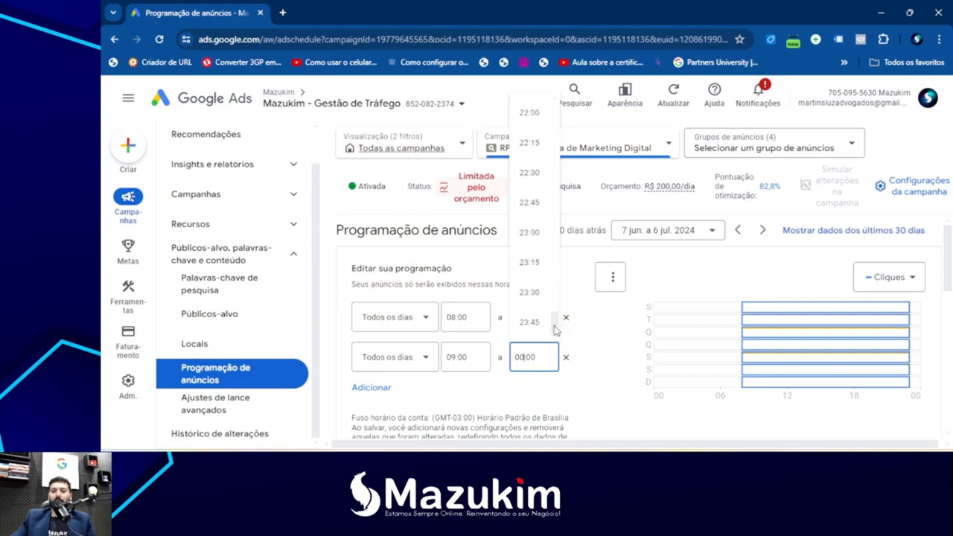
pyautogui.click(547, 320)
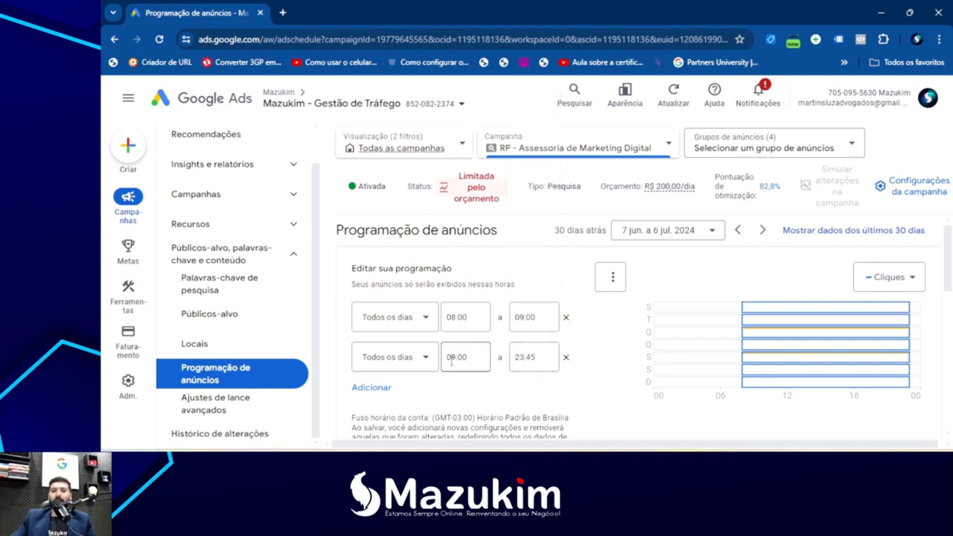
# Step: Set the second every-day row's start time to 10:00
pyautogui.moveTo(456, 361); pyautogui.dragTo(448, 364)
pyautogui.write('10')
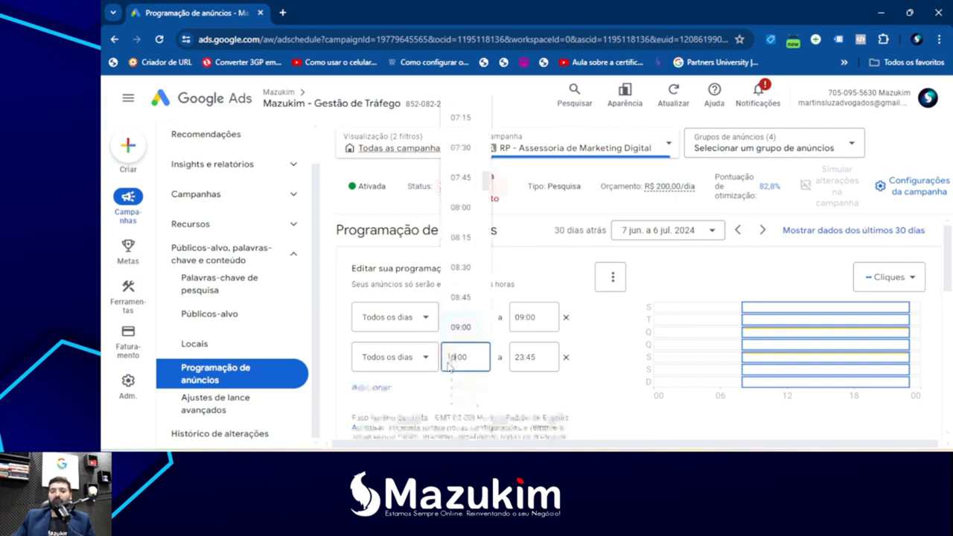
pyautogui.click(476, 389)
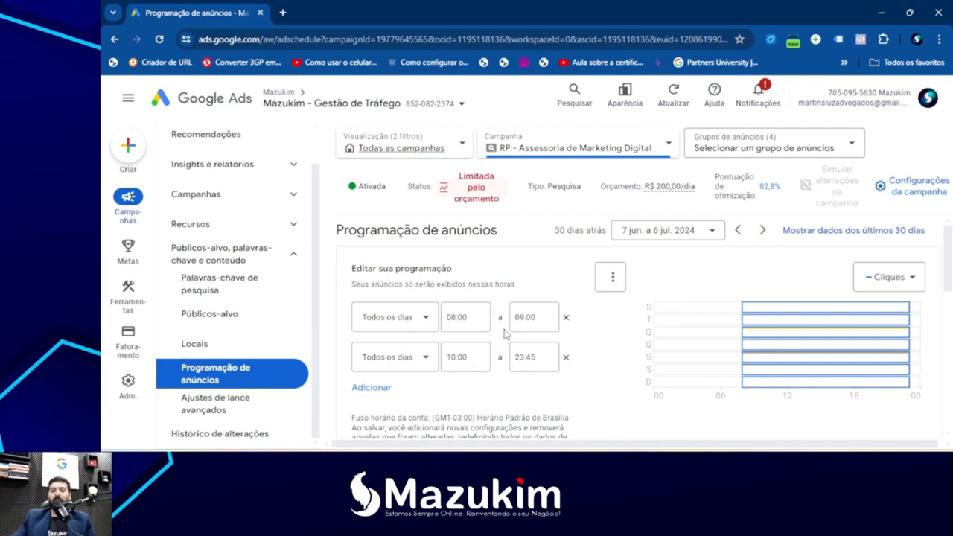
# Step: Set the second every-day row's start time to 14:00 and save the ad schedule
pyautogui.click(457, 358)
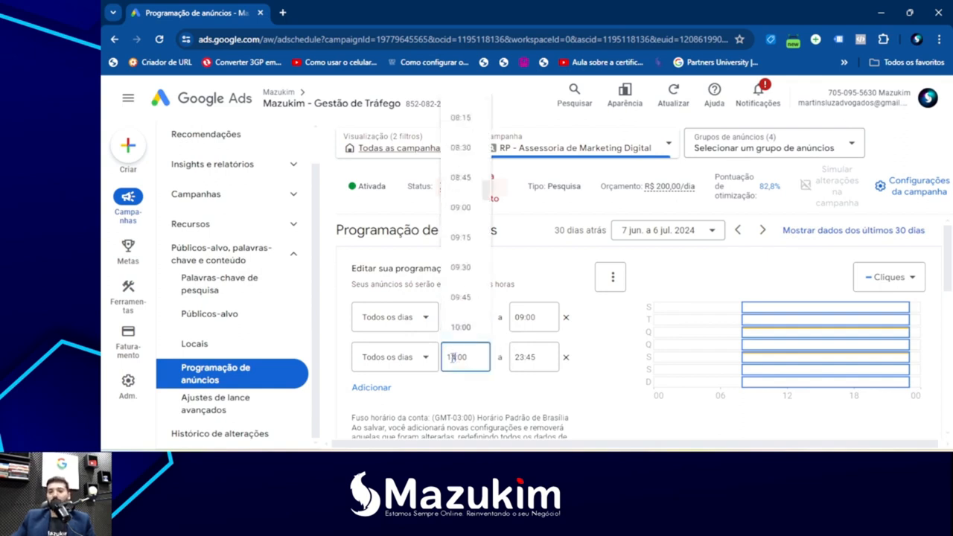
pyautogui.click(490, 390)
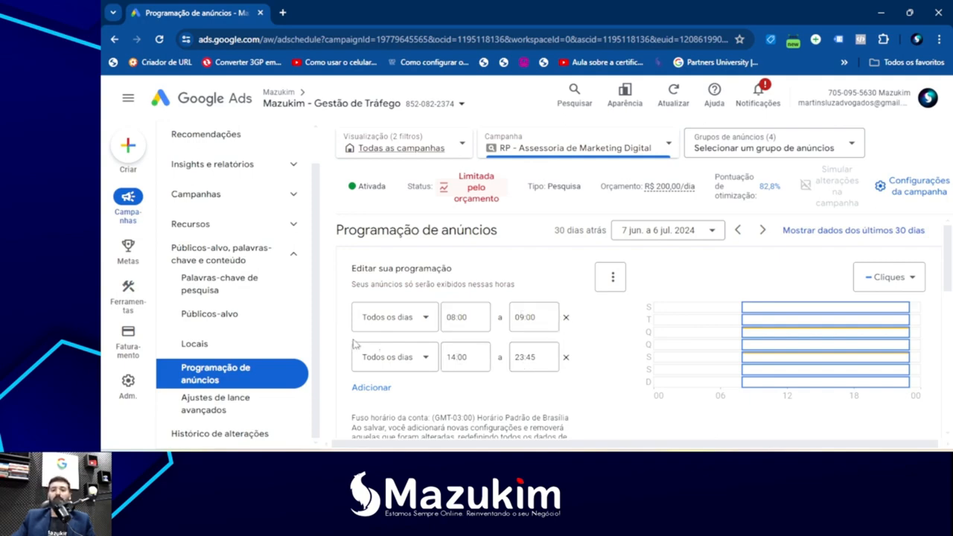
pyautogui.scroll(-3, 358, 343)
pyautogui.click(370, 304)
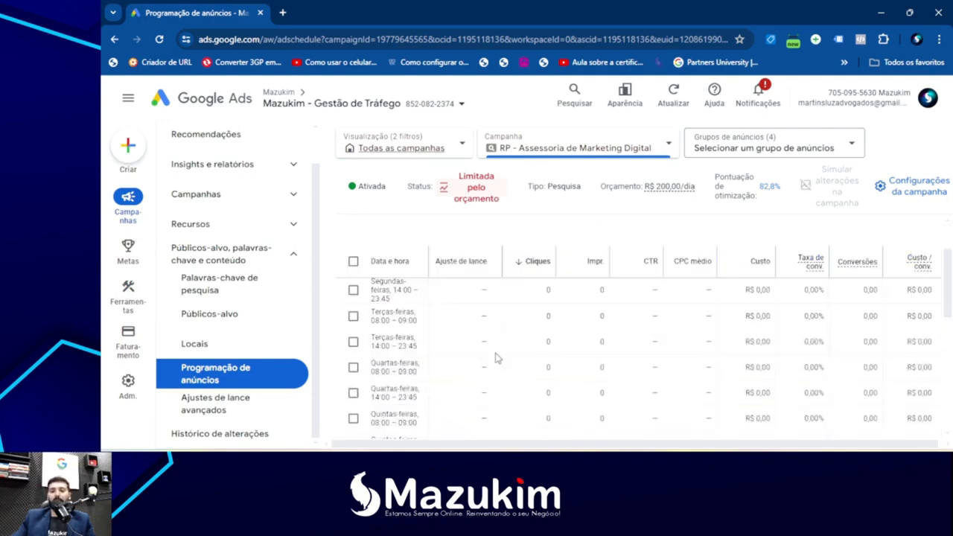
pyautogui.scroll(-1, 461, 327)
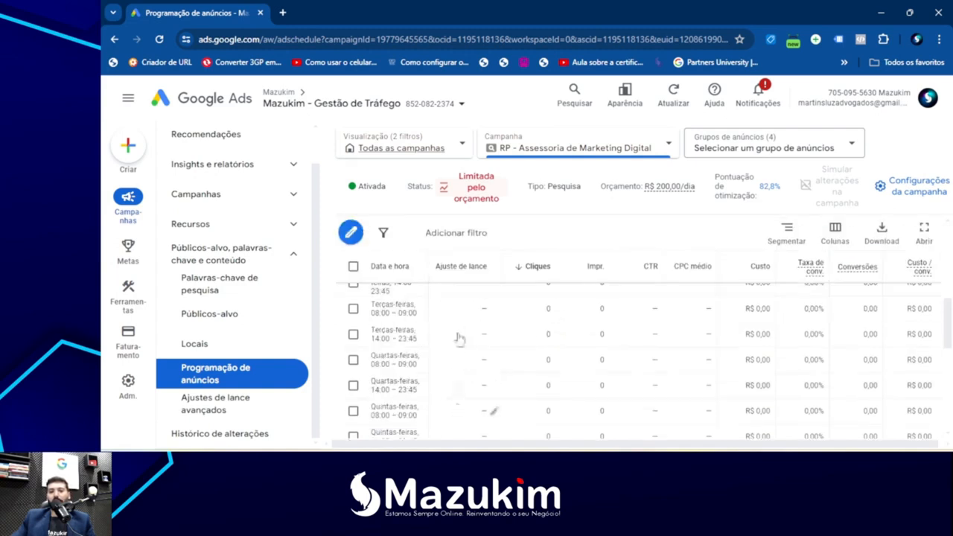